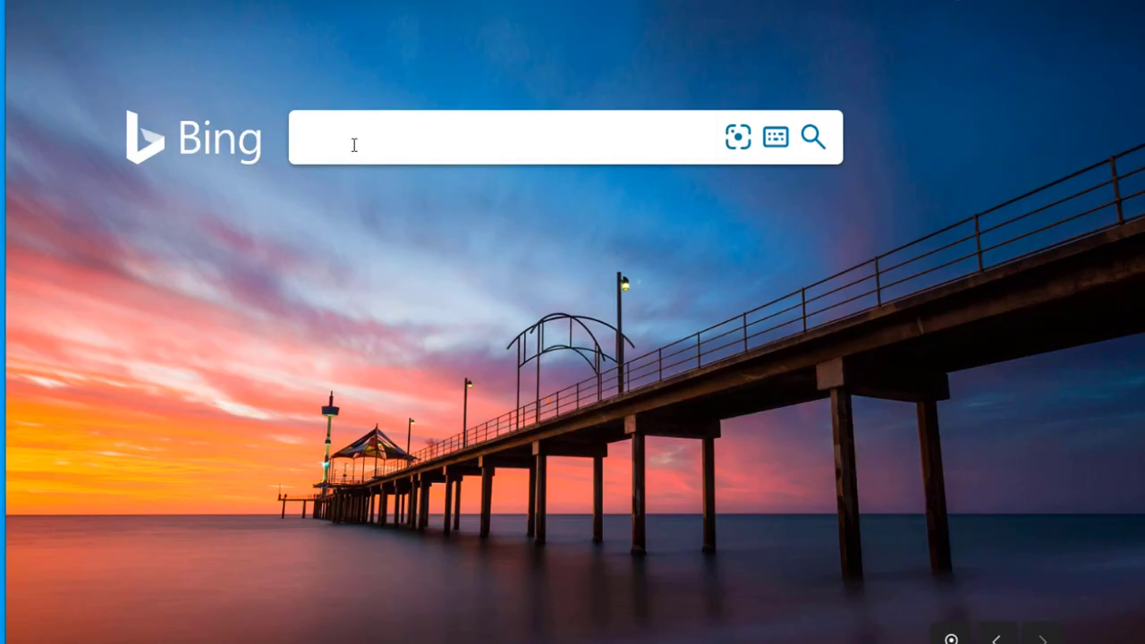
# Search the web for Azure Data Studio and open the Microsoft docs article "O que é o Azure Data Studio".
pyautogui.click(350, 146)
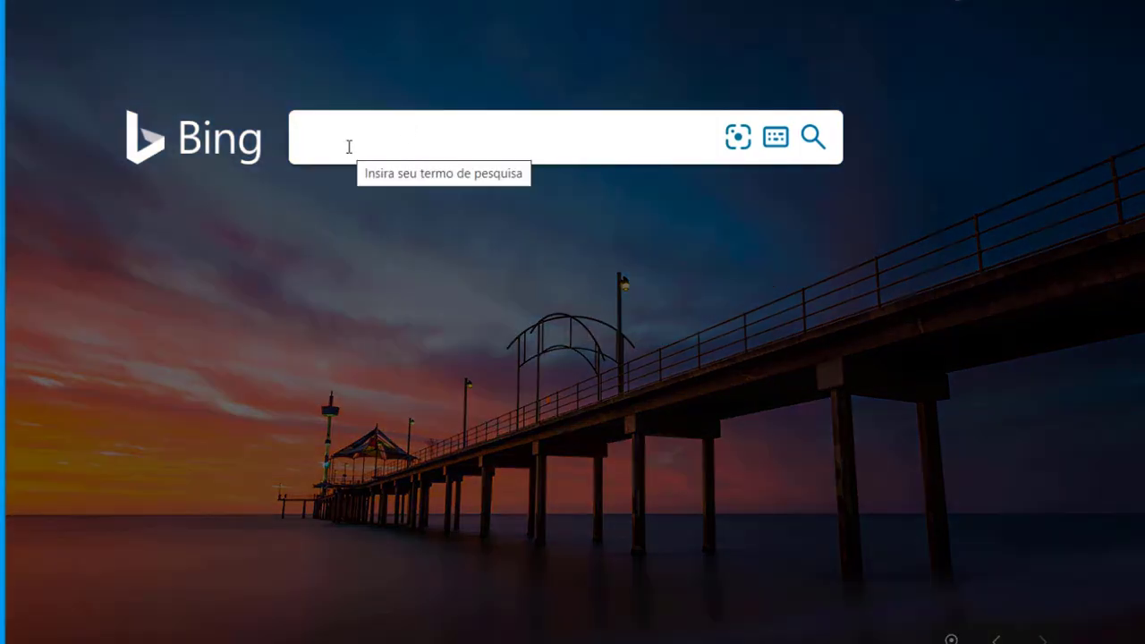
pyautogui.write('Azure Data Studio')
pyautogui.press('Return')
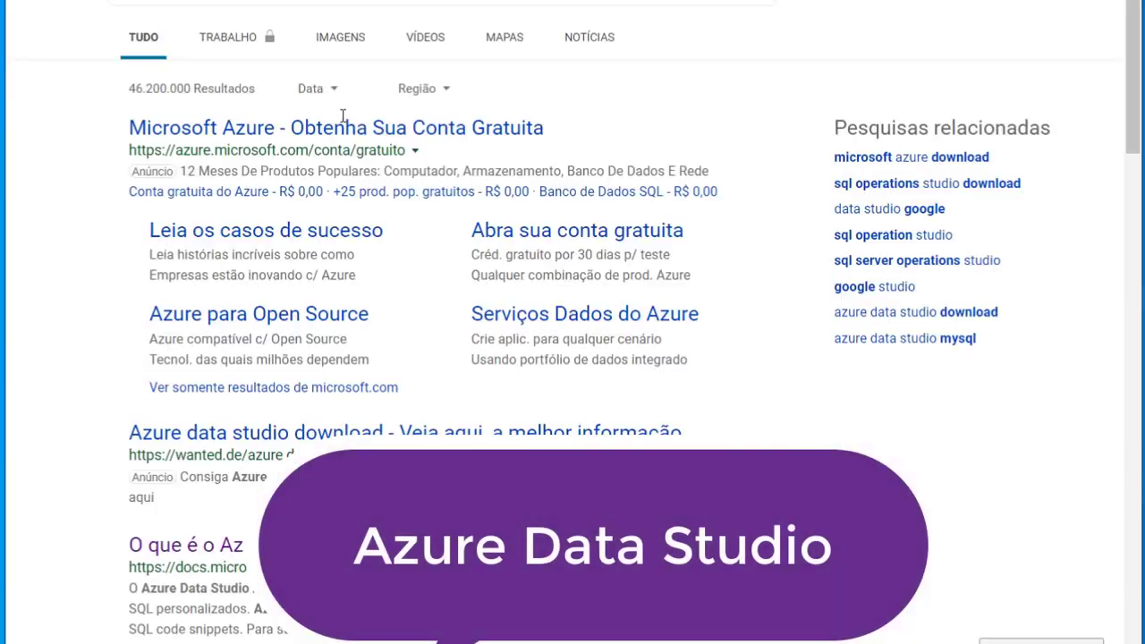
pyautogui.scroll(-4, 343, 116)
pyautogui.click(317, 224)
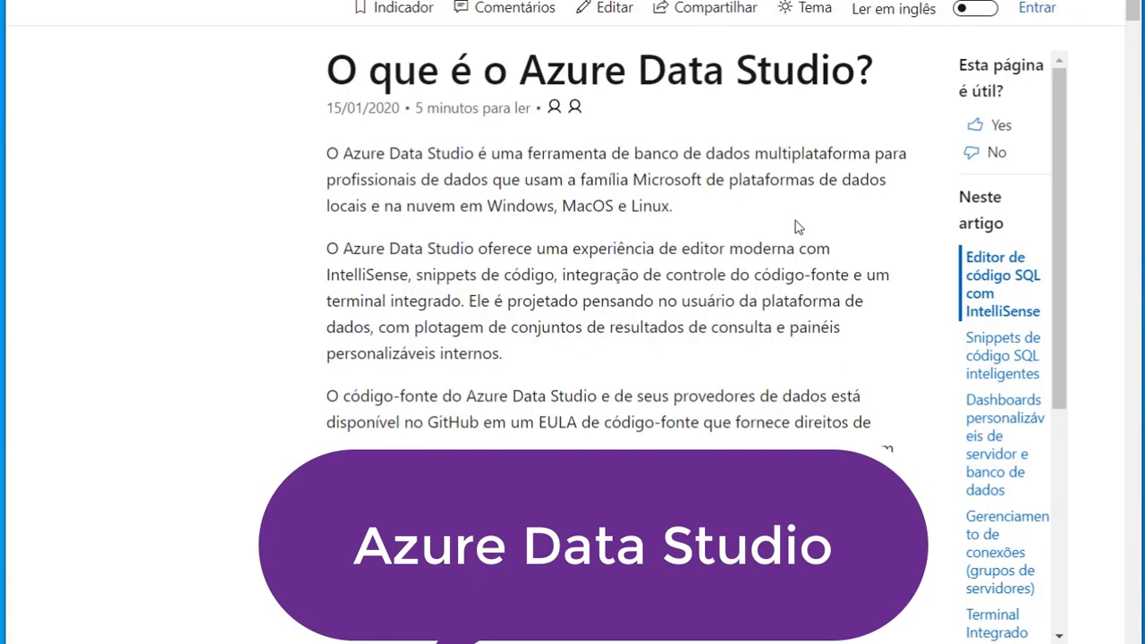
# Follow the article's "Baixar e instalar Azure Data Studio" link and review the download options for Windows, macOS and Linux.
pyautogui.scroll(-4, 843, 187)
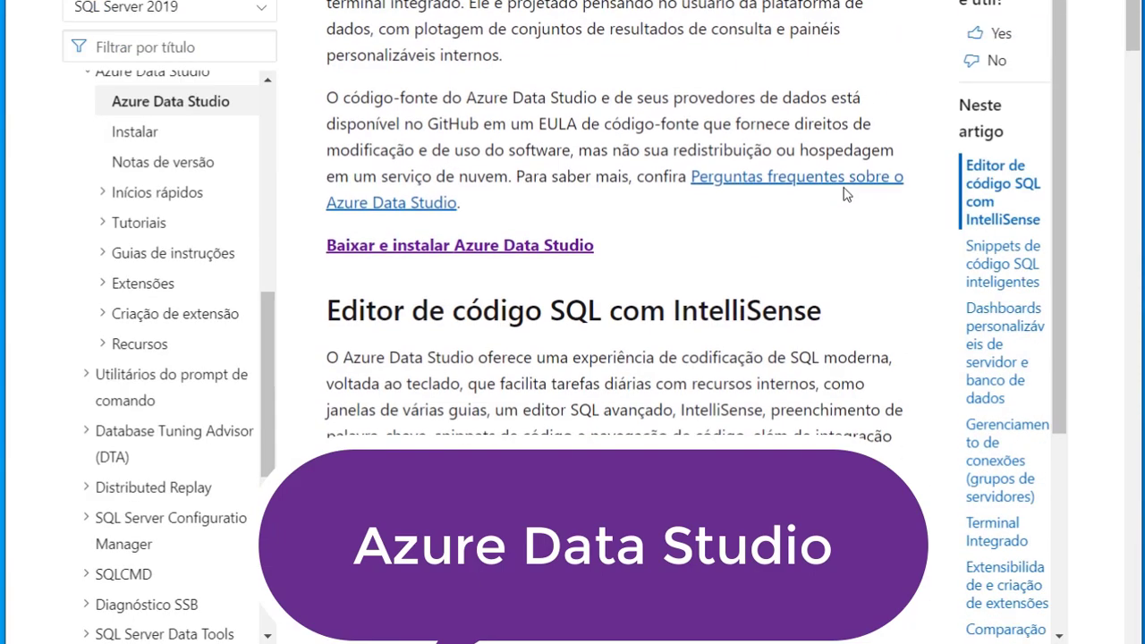
pyautogui.click(483, 248)
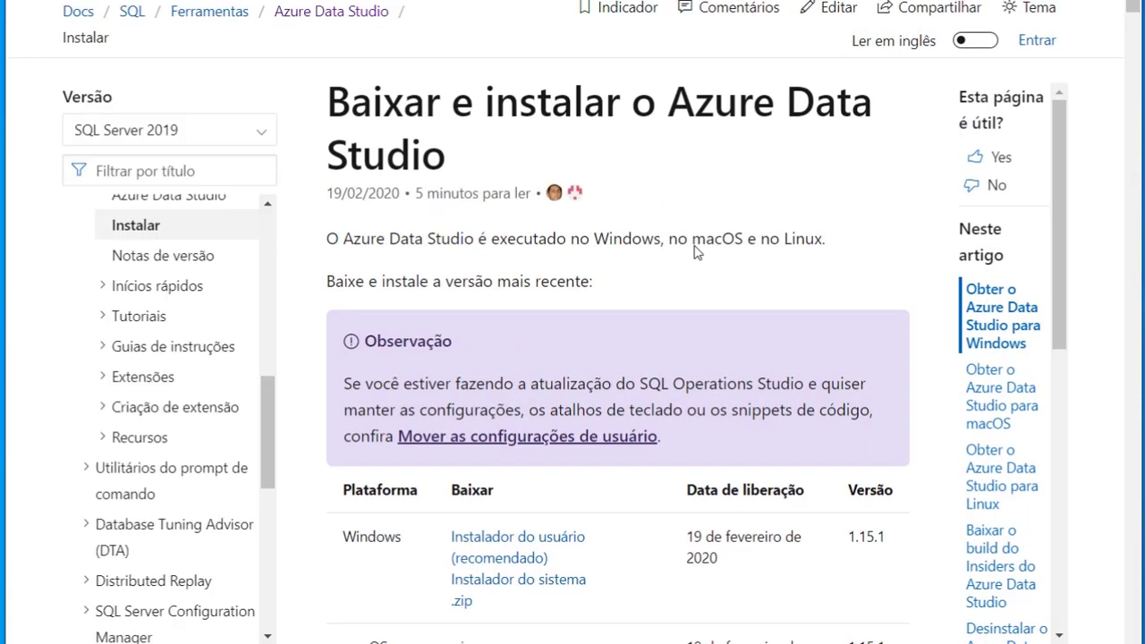
pyautogui.scroll(-2, 707, 242)
pyautogui.scroll(-4, 716, 242)
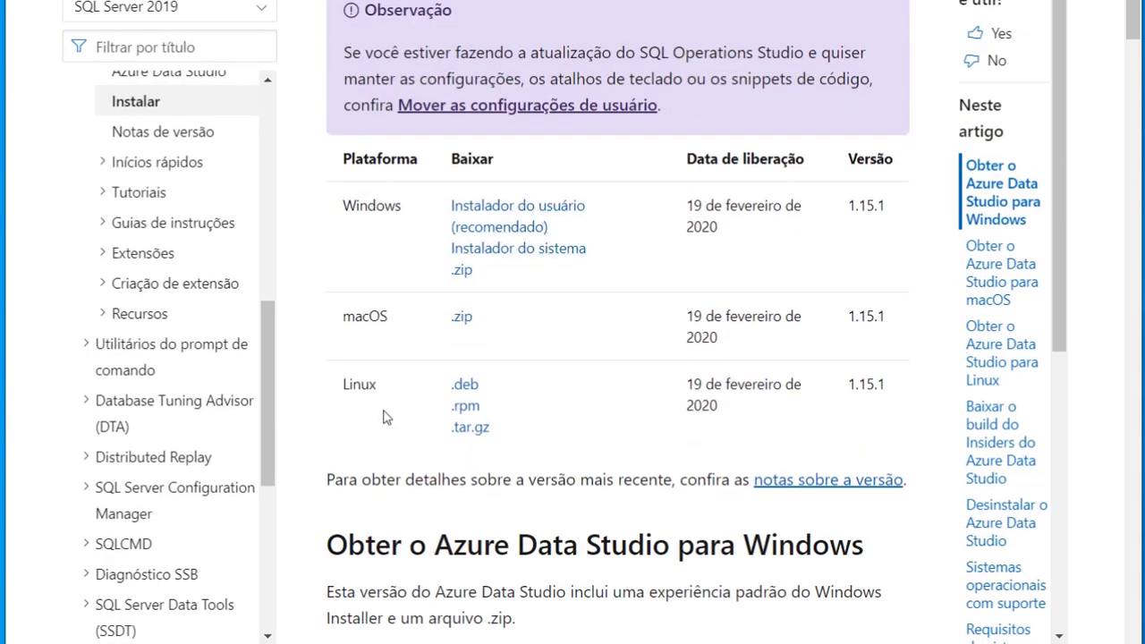
# Find and launch the Azure Data Studio desktop application, then dismiss its update notification.
pyautogui.press('super')
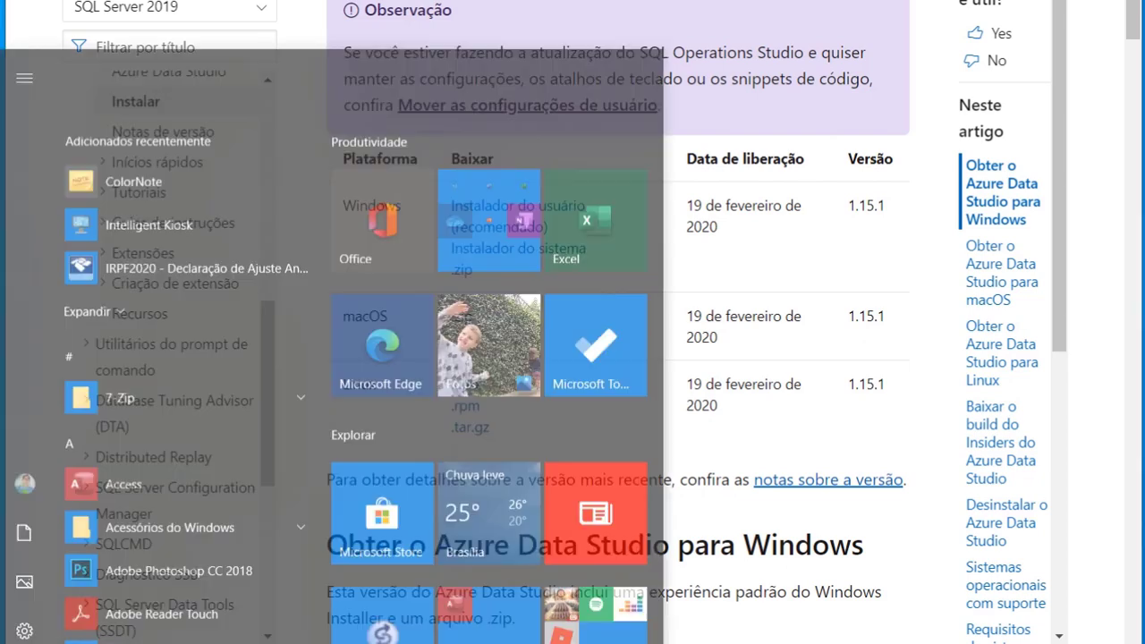
pyautogui.write('a')
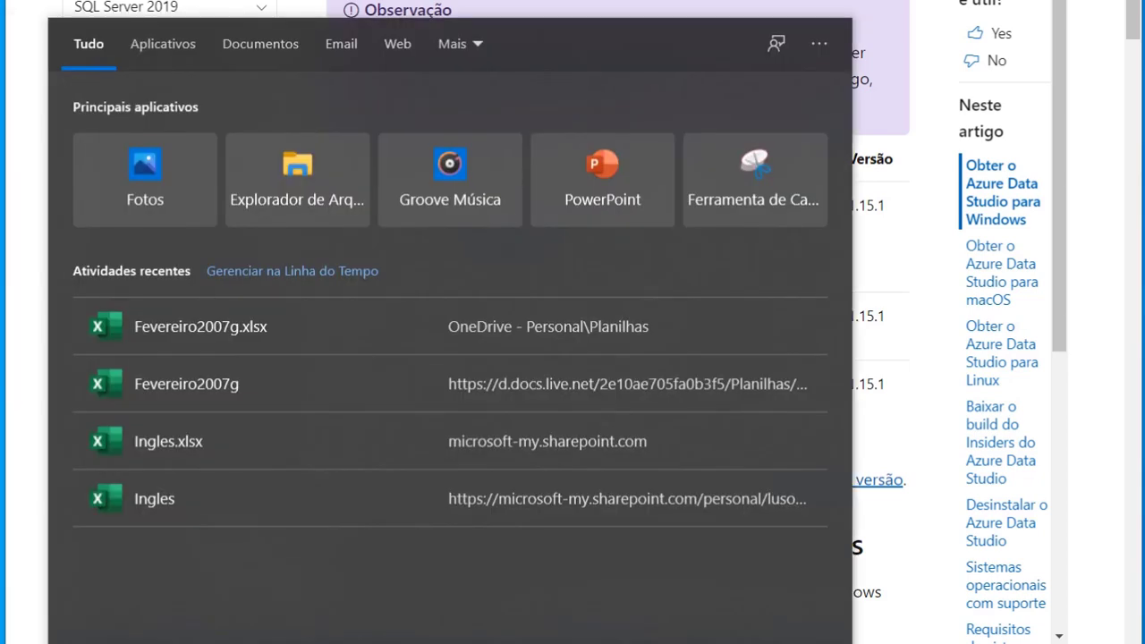
pyautogui.write('zure')
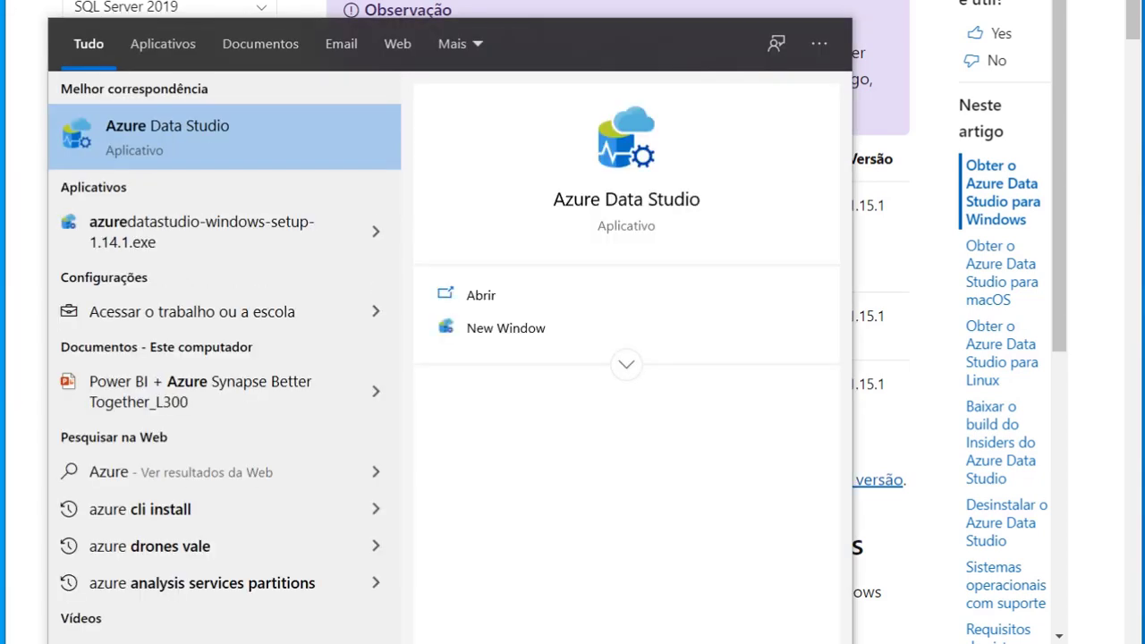
pyautogui.click(241, 134)
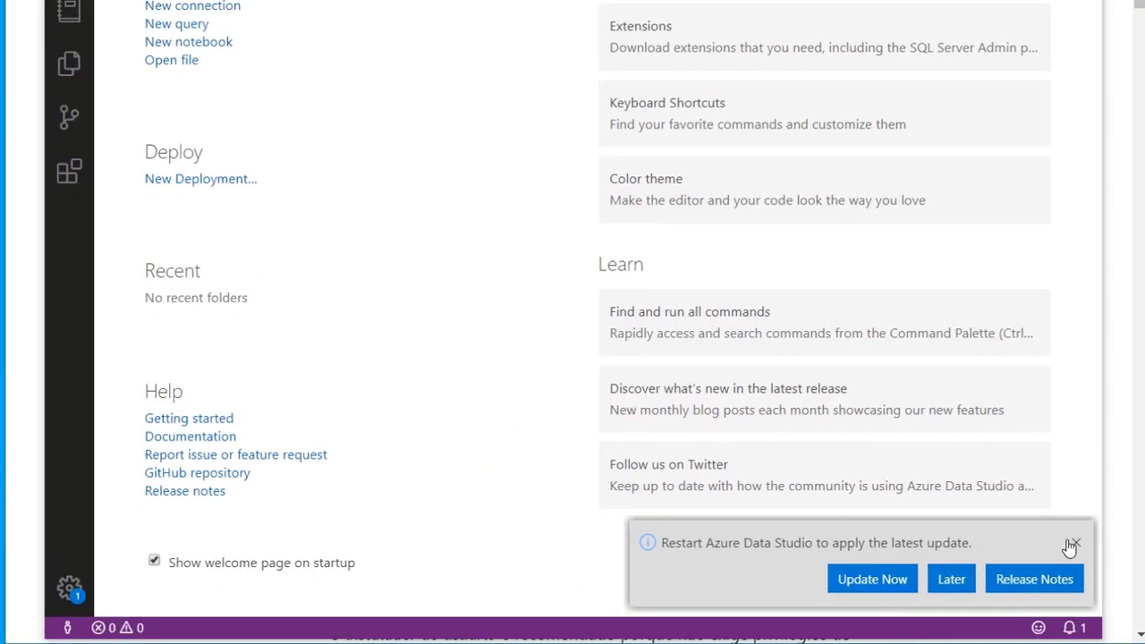
pyautogui.click(1073, 544)
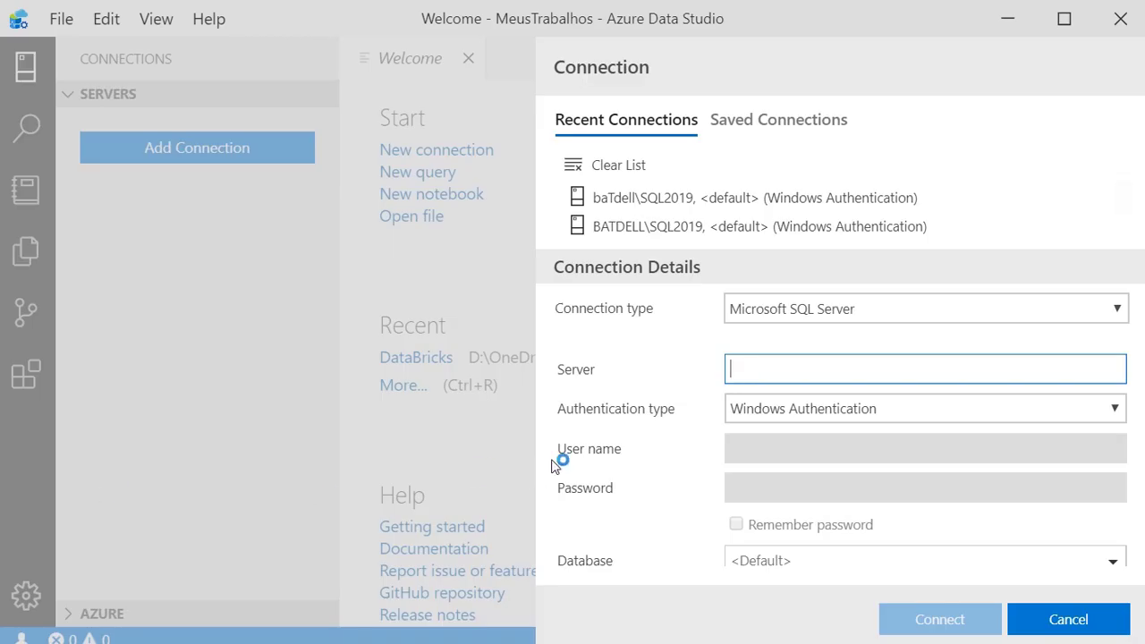
# Connect to the server batdell\SQL2019 using Windows Authentication and expand its Databases folder.
pyautogui.write('batdell\\SQL2019')
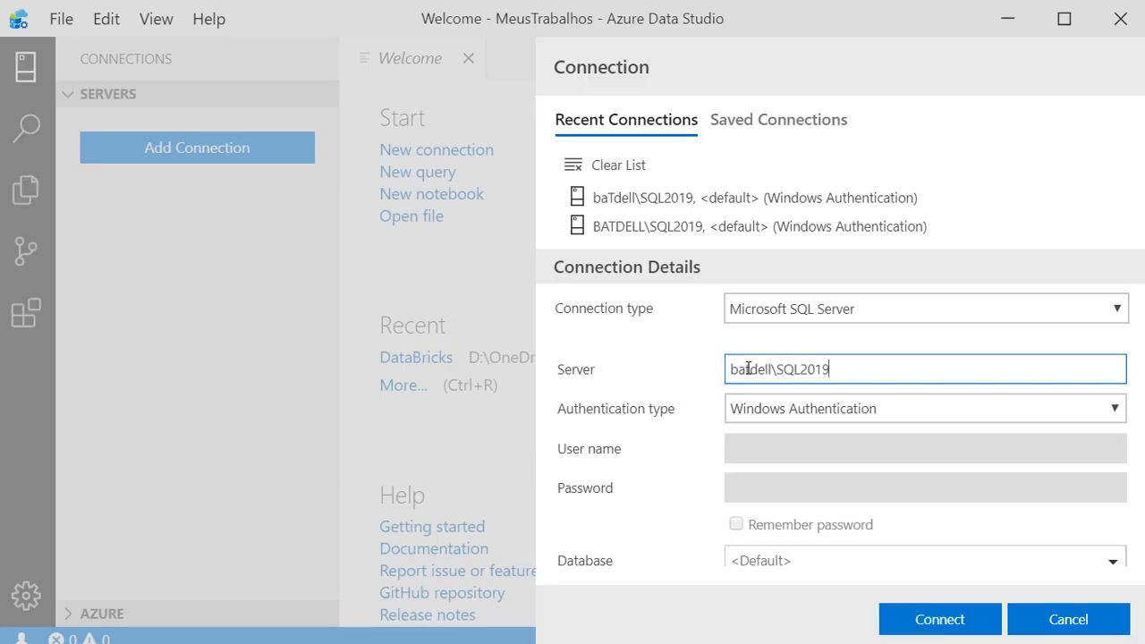
pyautogui.click(951, 614)
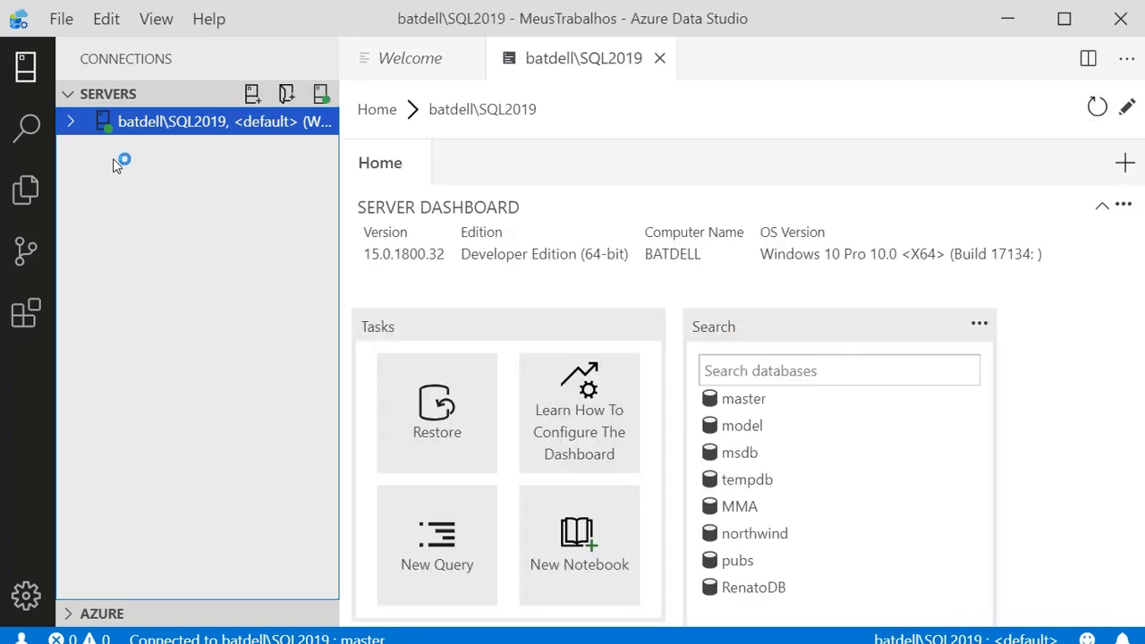
pyautogui.click(72, 128)
pyautogui.click(82, 151)
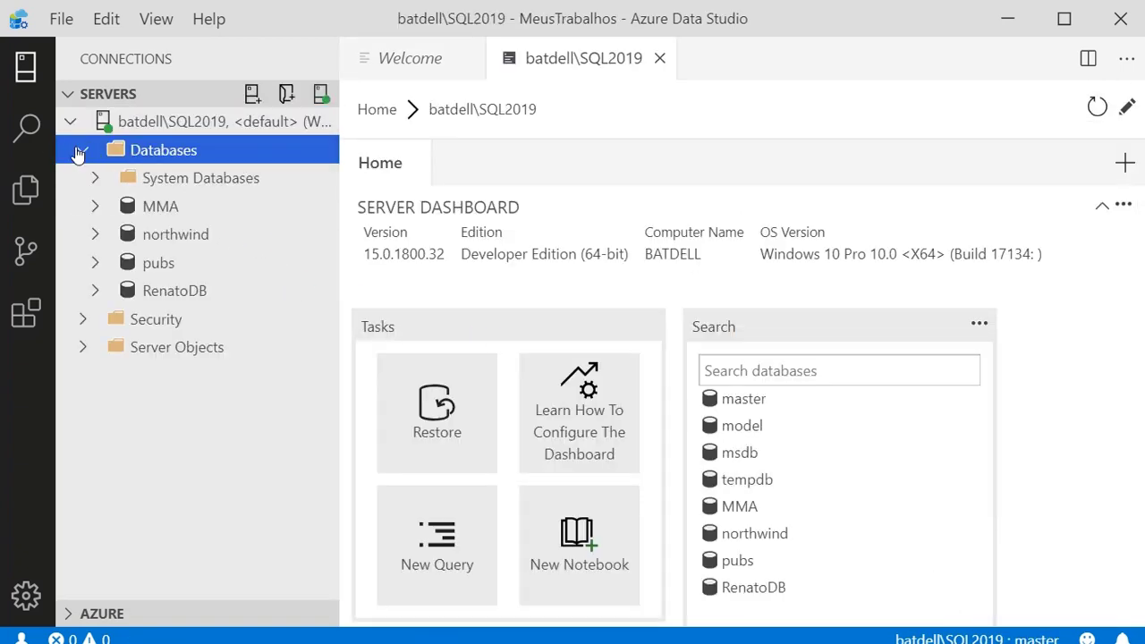
# Expand the MMA database and its Tables folder, and look through the list of tables.
pyautogui.click(95, 206)
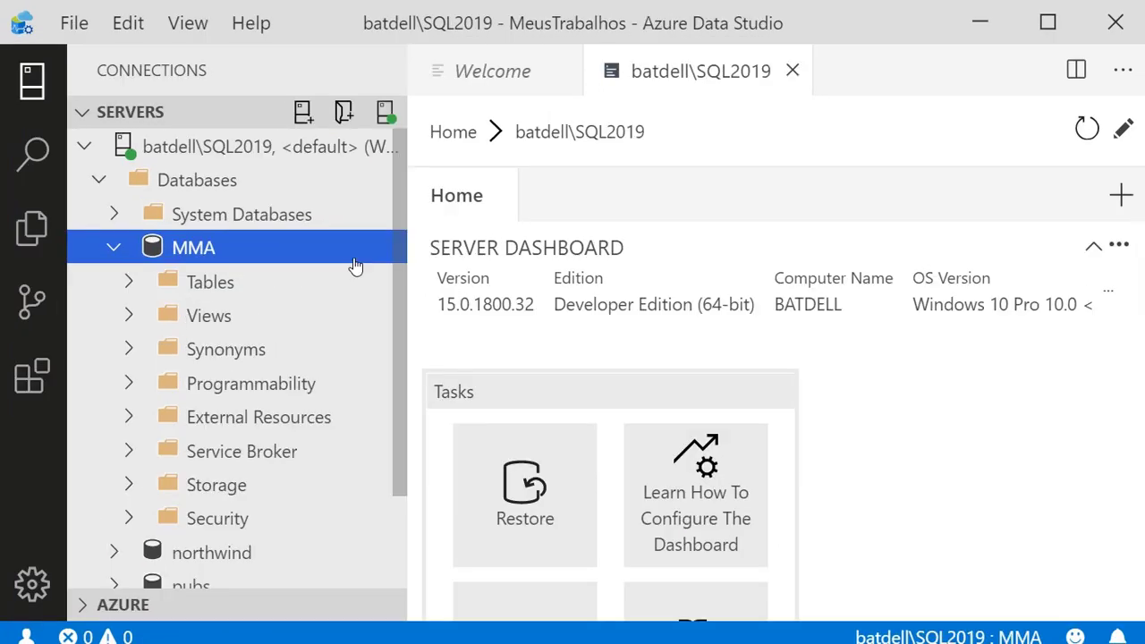
pyautogui.scroll(-3, 320, 326)
pyautogui.scroll(3, 323, 326)
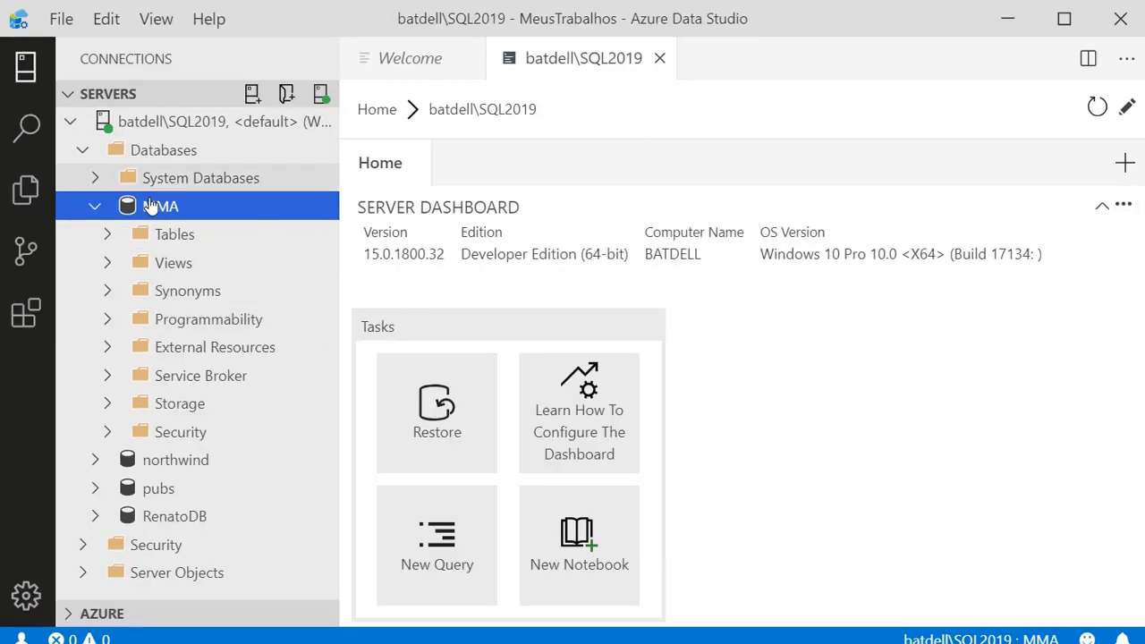
pyautogui.click(107, 235)
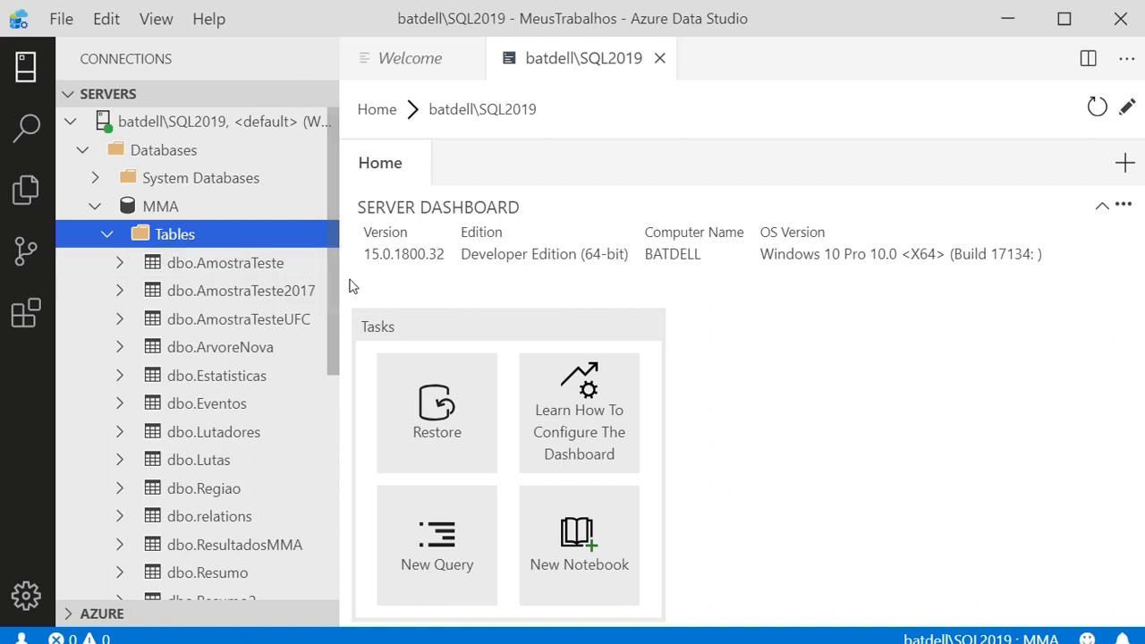
pyautogui.scroll(-5, 197, 317)
pyautogui.scroll(5, 211, 320)
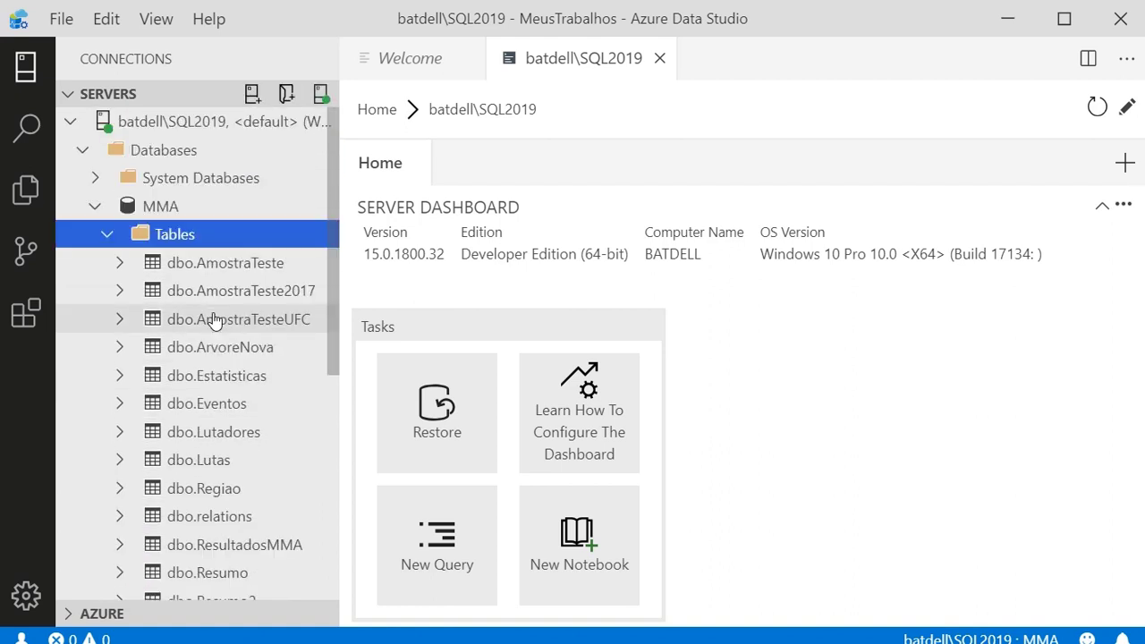
pyautogui.scroll(-2, 251, 362)
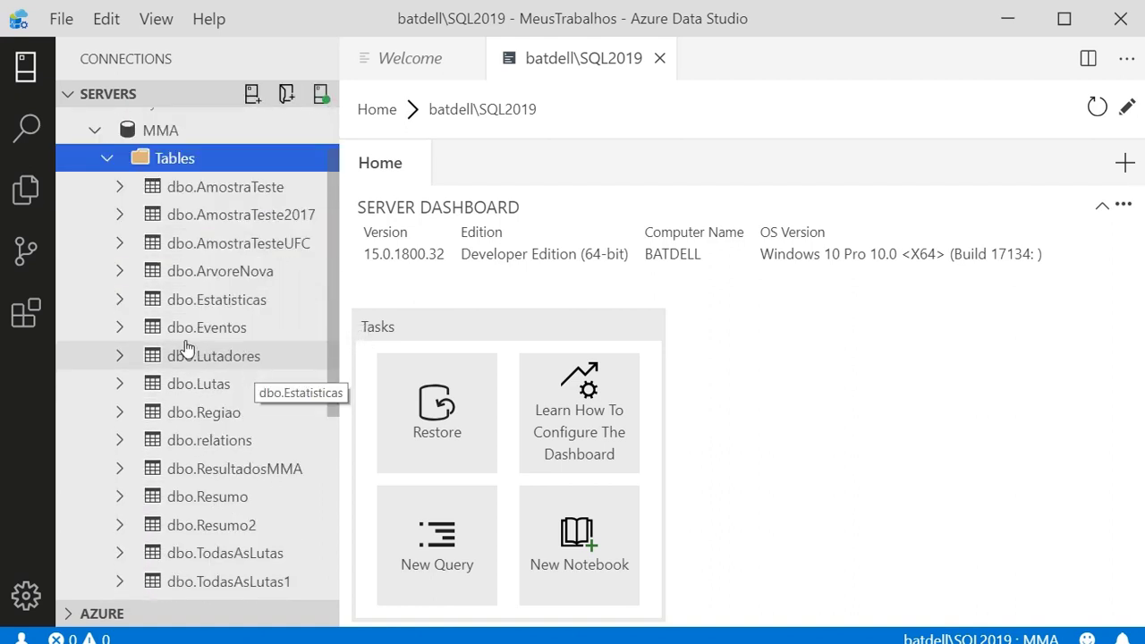
# View the top 1000 rows of the dbo.Eventos table with the full query in sight, then close the query.
pyautogui.click(121, 328)
pyautogui.rightClick(231, 331)
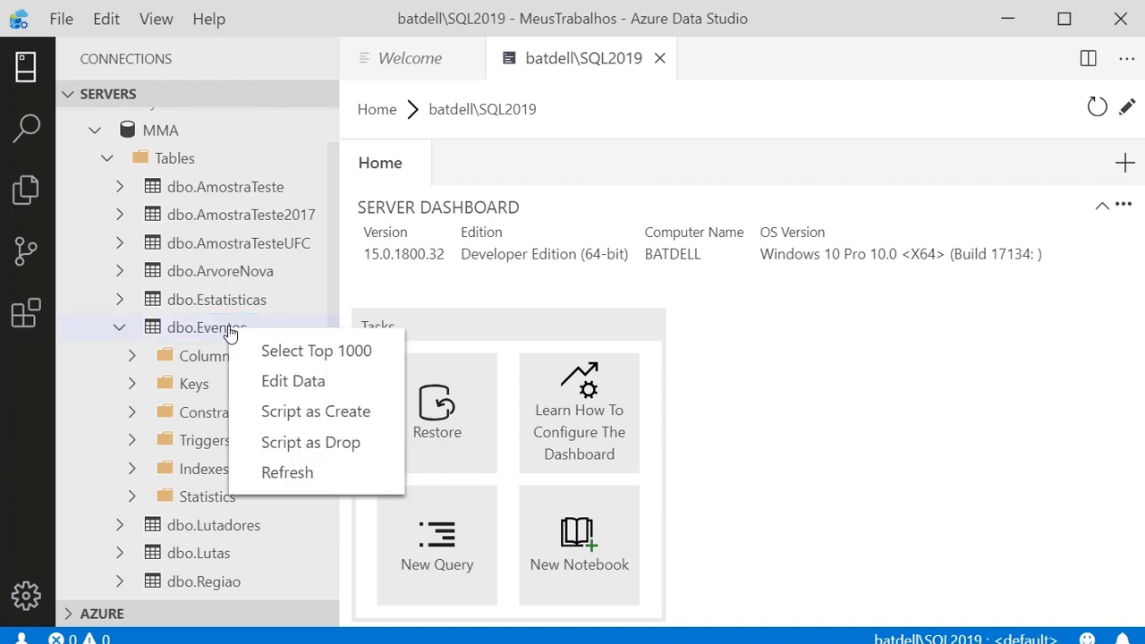
pyautogui.click(302, 352)
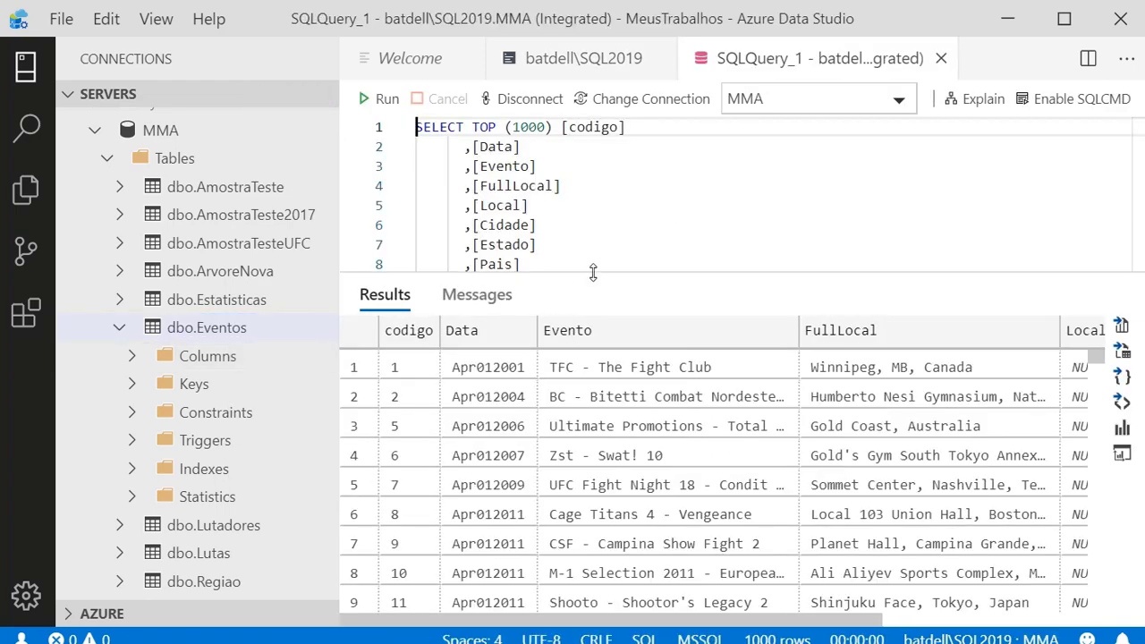
pyautogui.moveTo(595, 277); pyautogui.dragTo(606, 317)
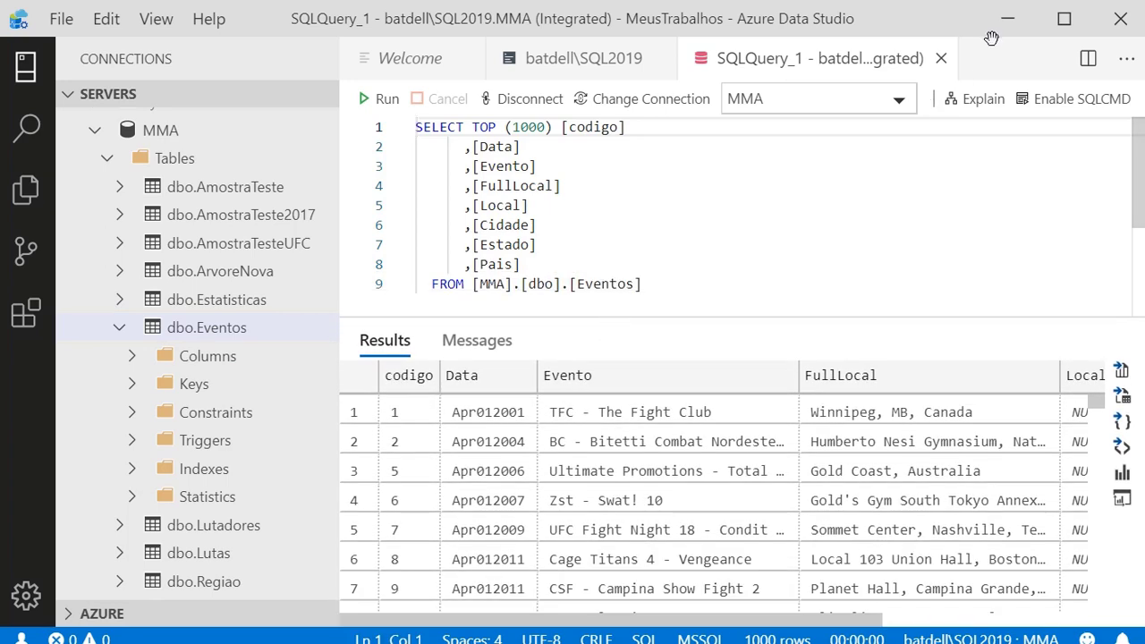
pyautogui.click(941, 60)
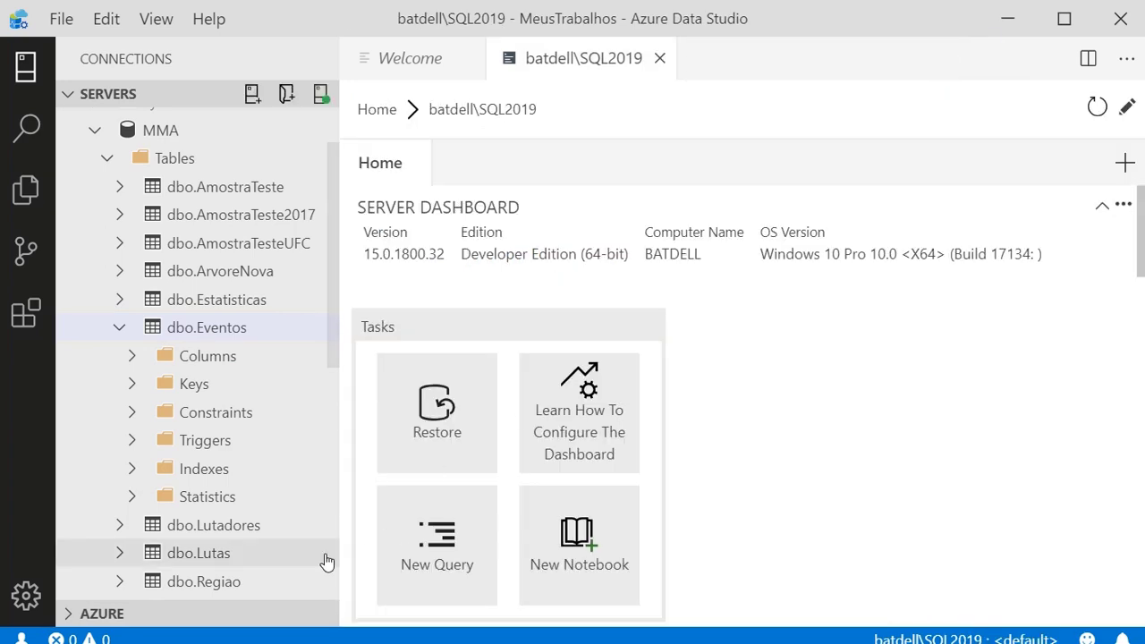
# Create a new query on the server, enlarge the interface, and set the query's database to MMA.
pyautogui.click(416, 541)
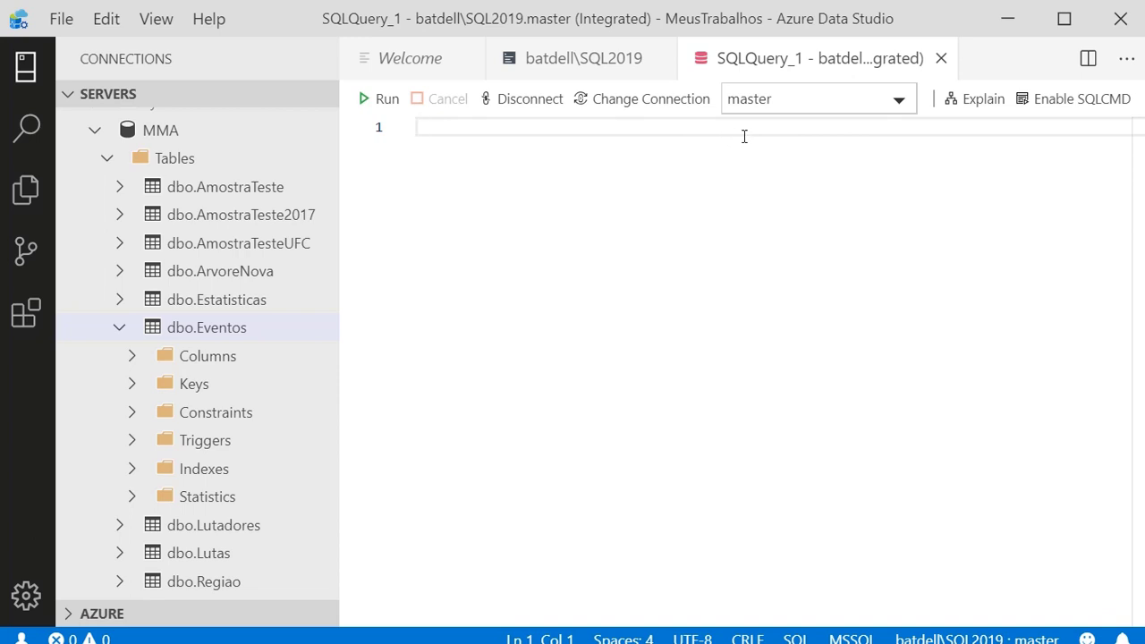
pyautogui.hotkey('ctrl', '=')
pyautogui.click(975, 118)
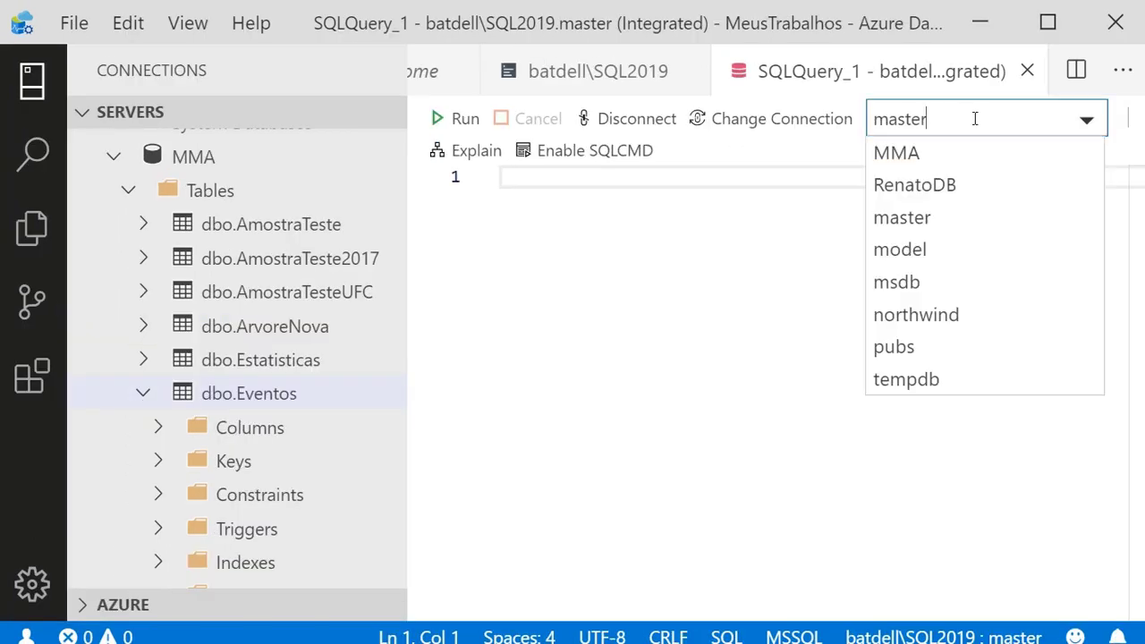
pyautogui.click(927, 158)
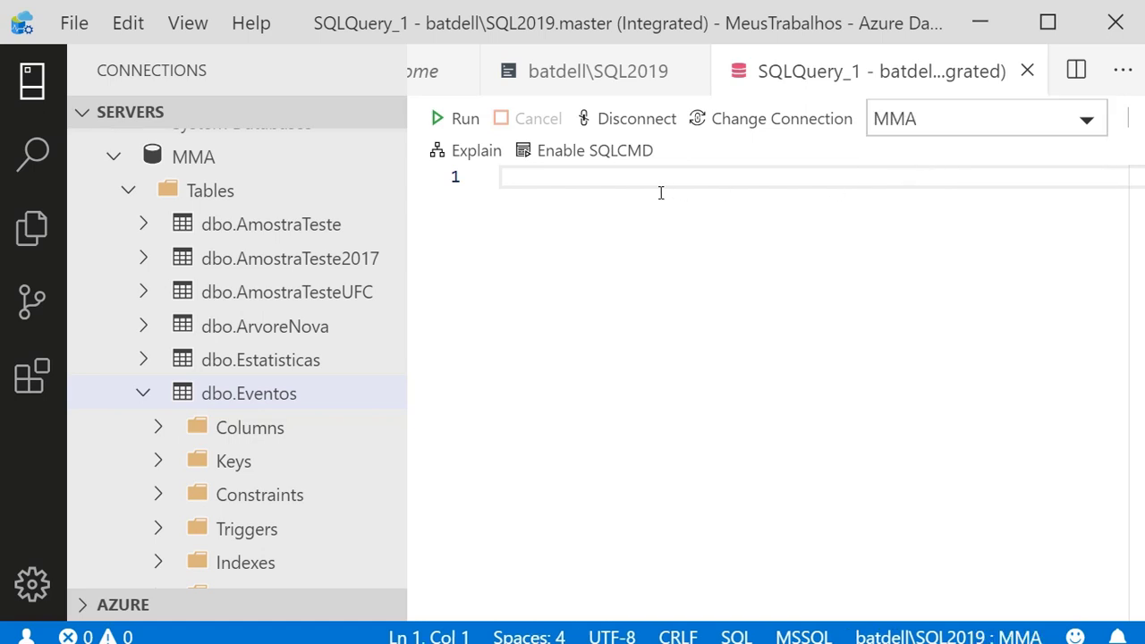
# Write the query SELECT count(*) FROM ResultadosMMA below three blank lines and run it.
pyautogui.press('Return')
pyautogui.press('Return')
pyautogui.press('Return')
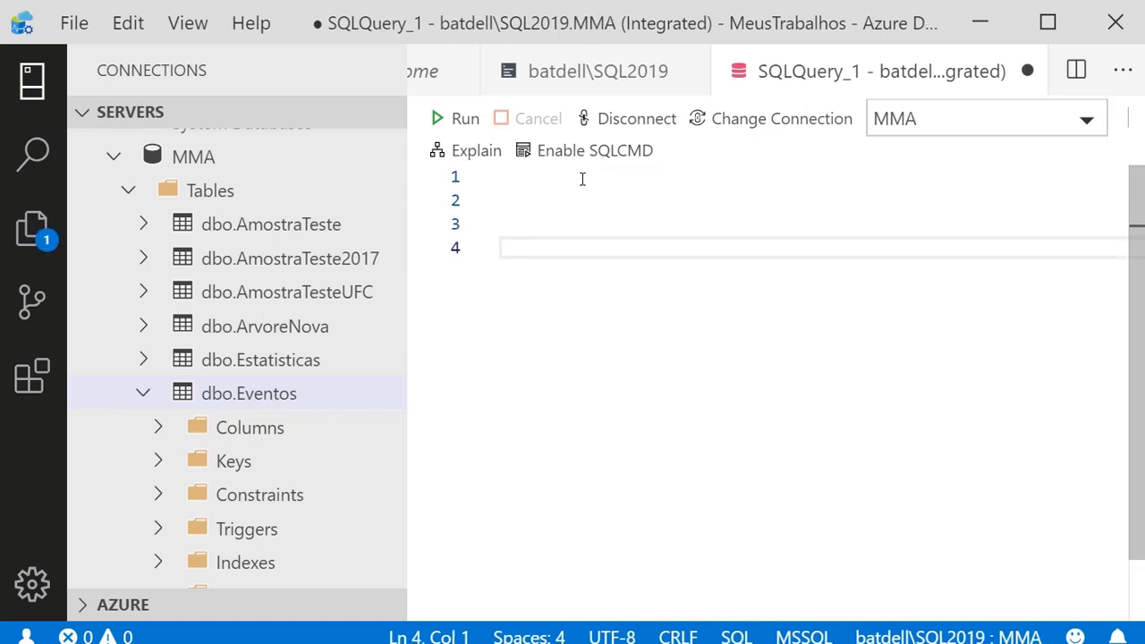
pyautogui.write('SELECT count')
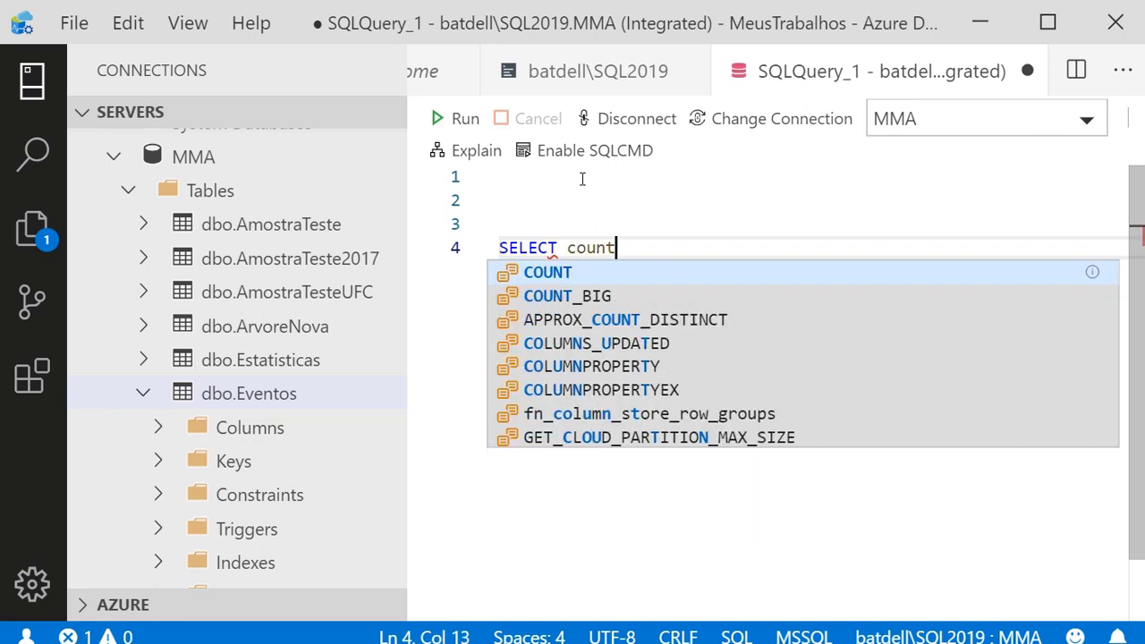
pyautogui.write('(*) FROM ')
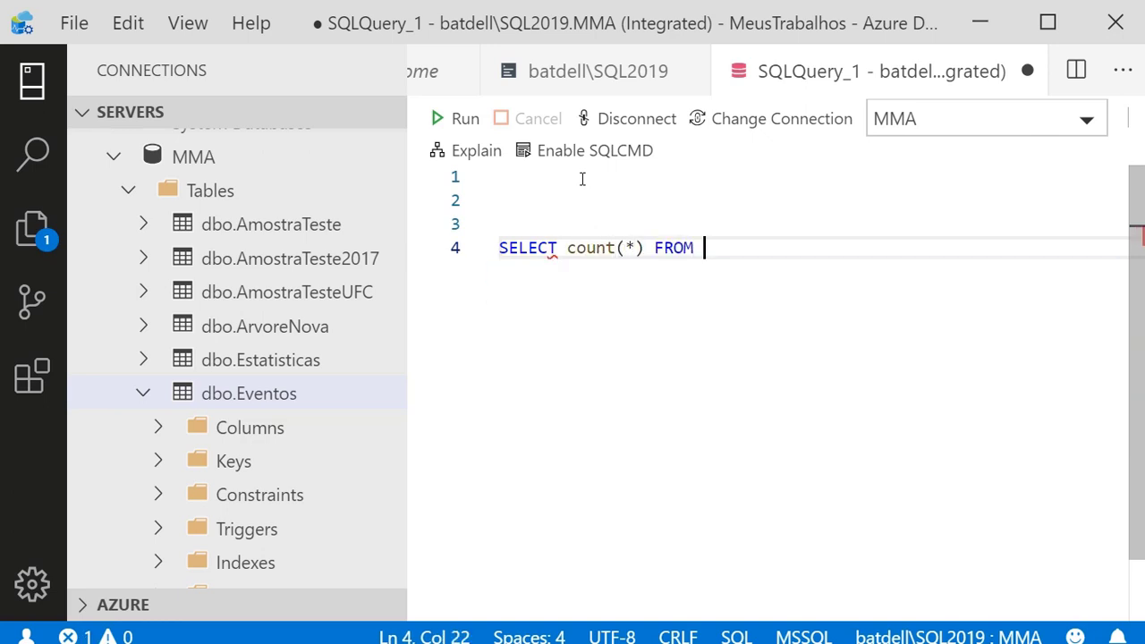
pyautogui.write('Resu')
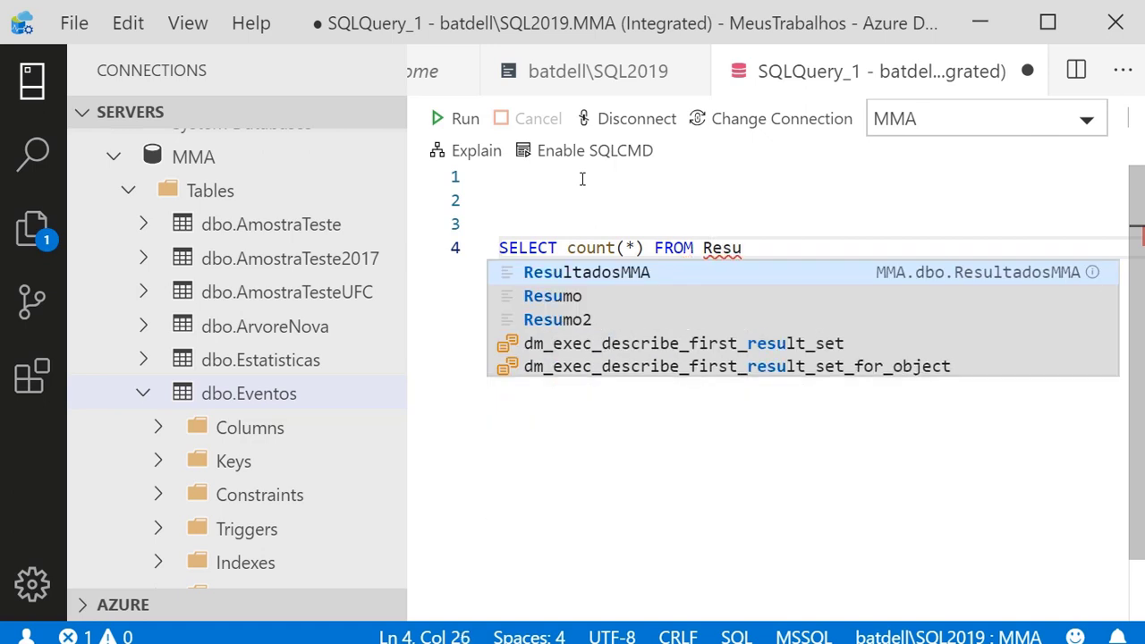
pyautogui.press('Return')
pyautogui.press('Return')
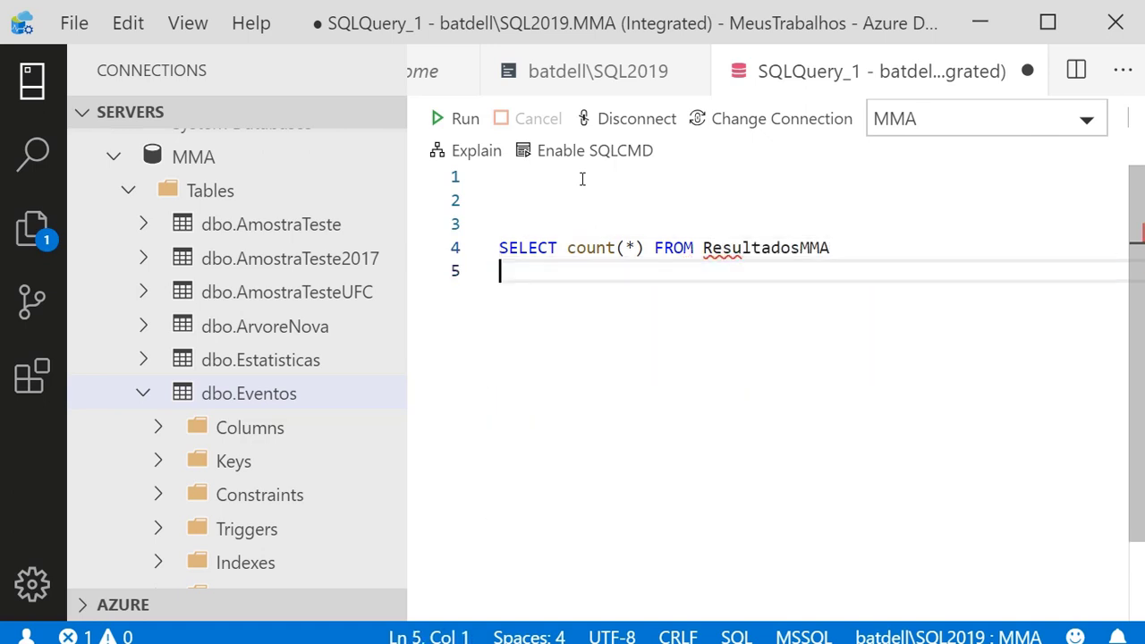
pyautogui.click(458, 122)
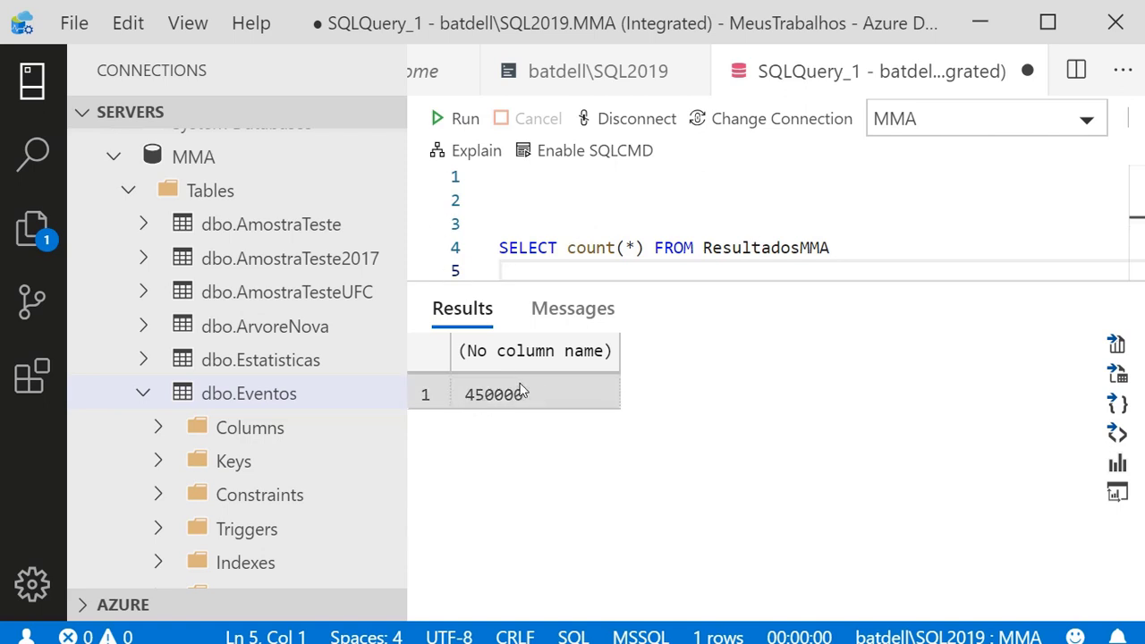
# Change the query to SELECT top 1000 * FROM ResultadosMMA by replacing count(*), and run it.
pyautogui.click(645, 245)
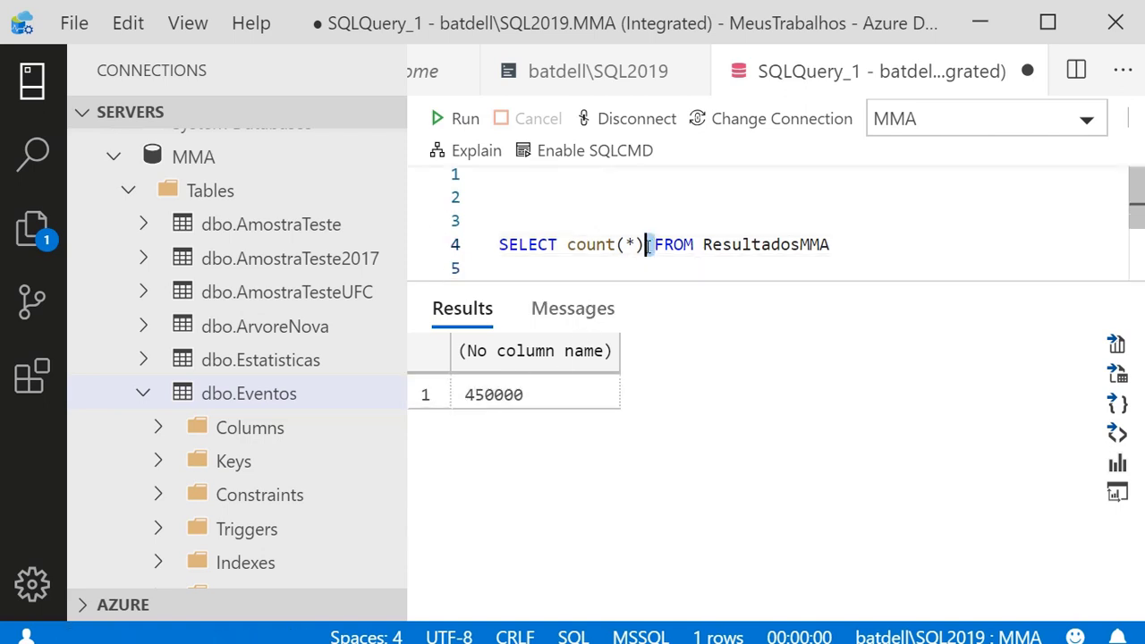
pyautogui.moveTo(643, 244); pyautogui.dragTo(578, 244)
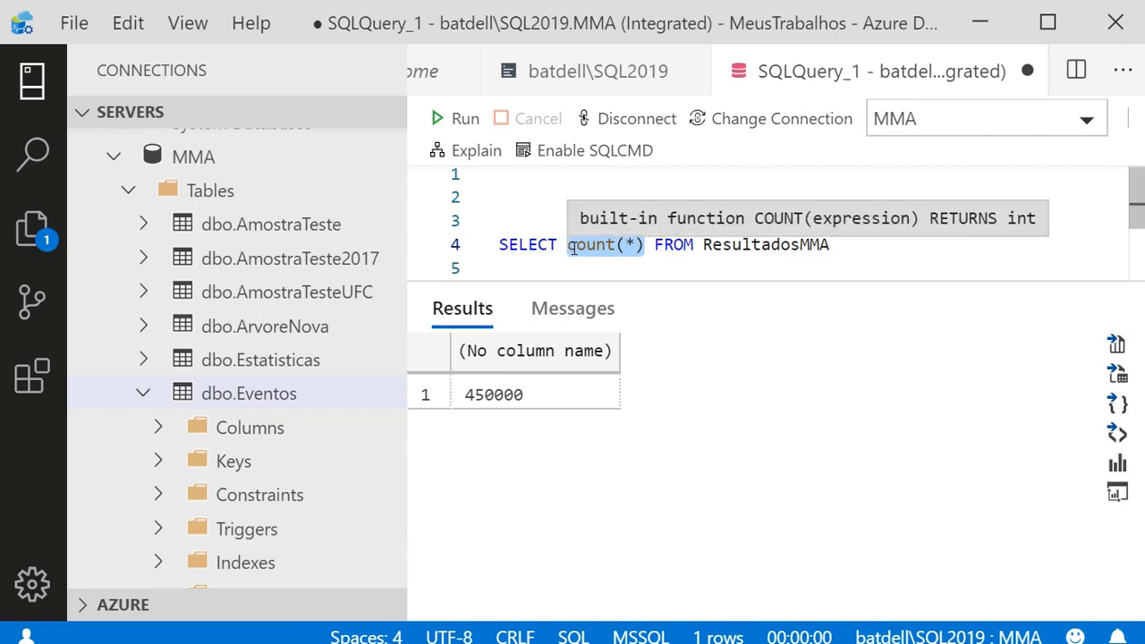
pyautogui.write('top 1000 ')
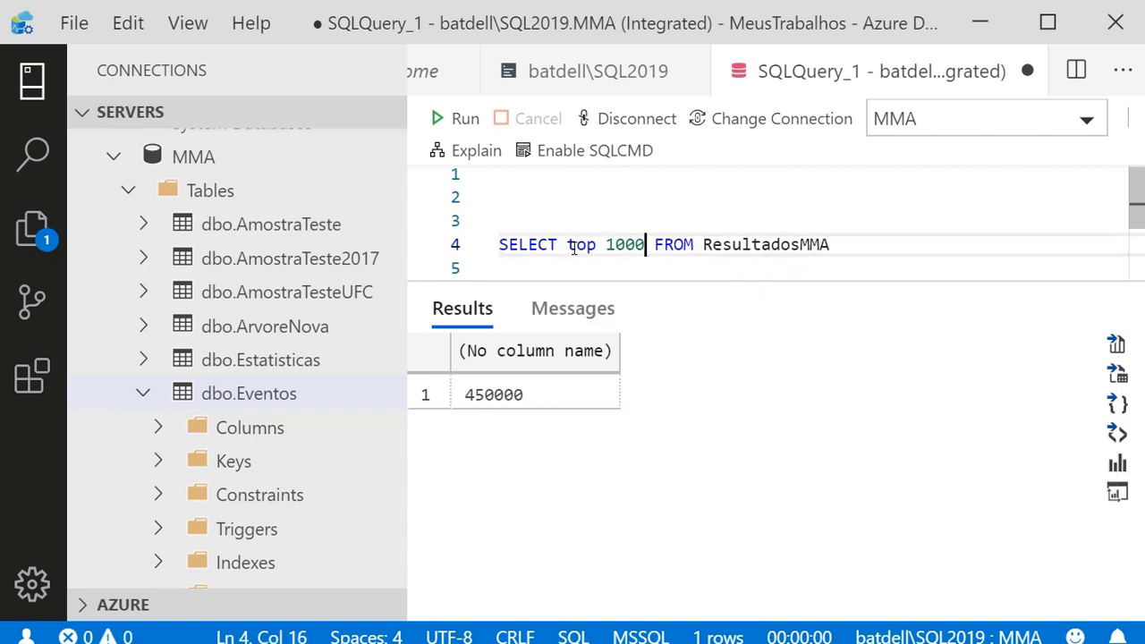
pyautogui.write('*')
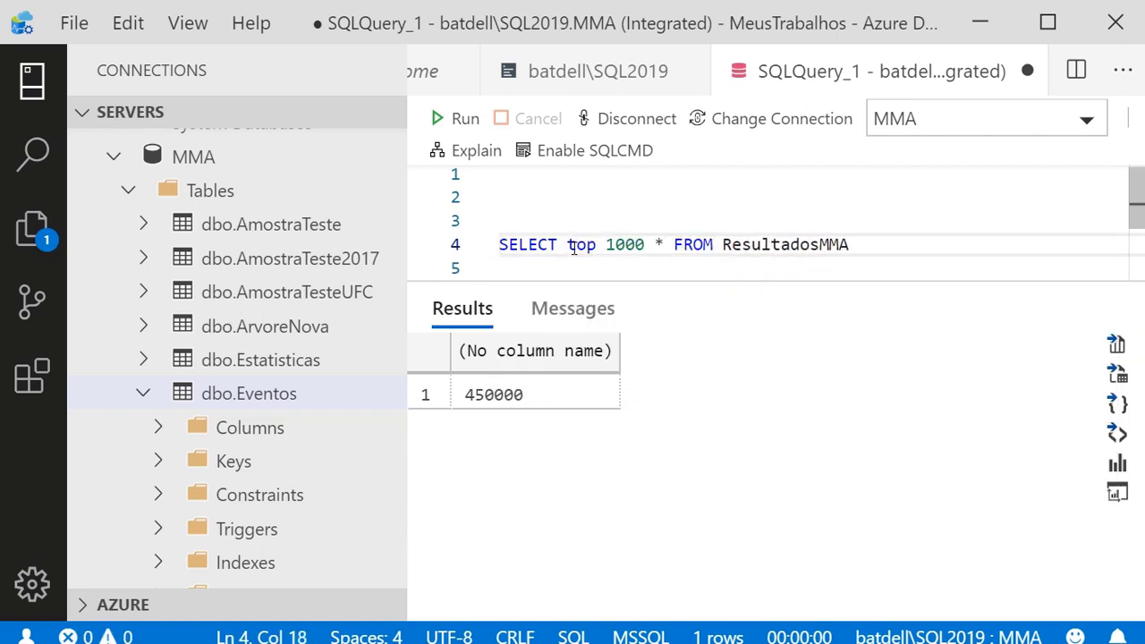
pyautogui.click(447, 119)
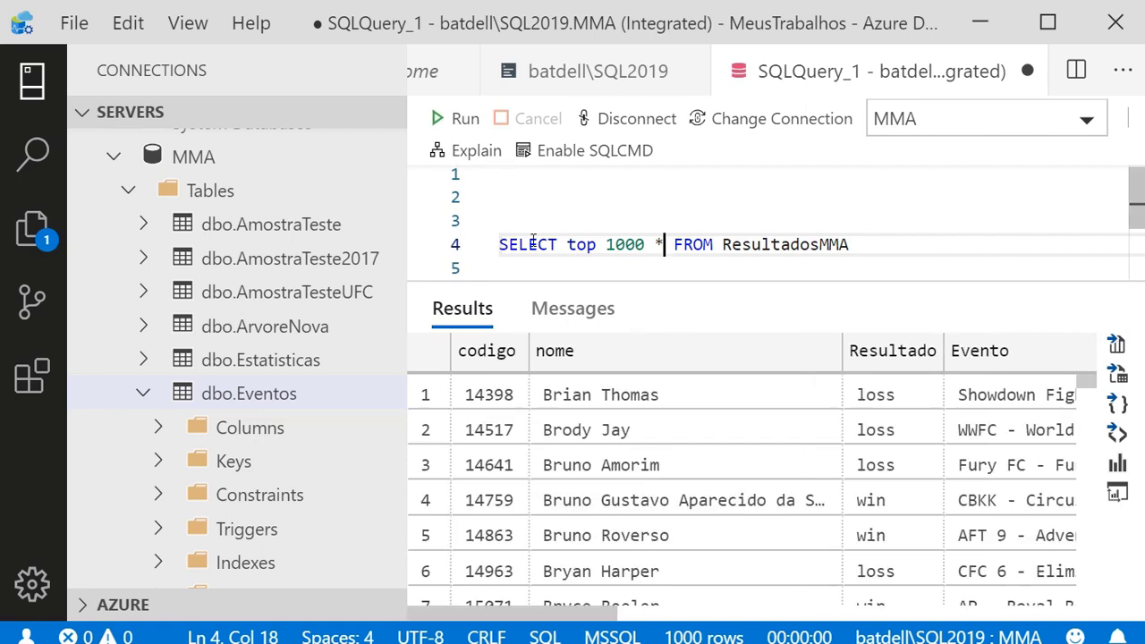
# Shrink the interface one level and examine the returned rows and columns of ResultadosMMA, across to NomeAdversario and back.
pyautogui.hotkey('ctrl', '-')
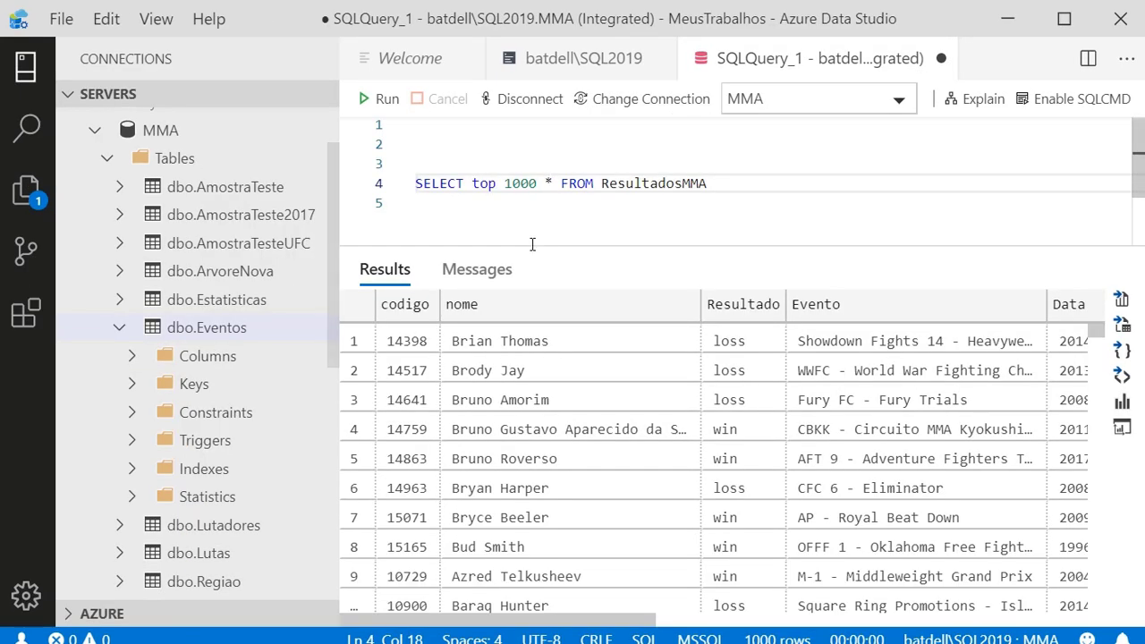
pyautogui.moveTo(543, 624); pyautogui.dragTo(991, 627)
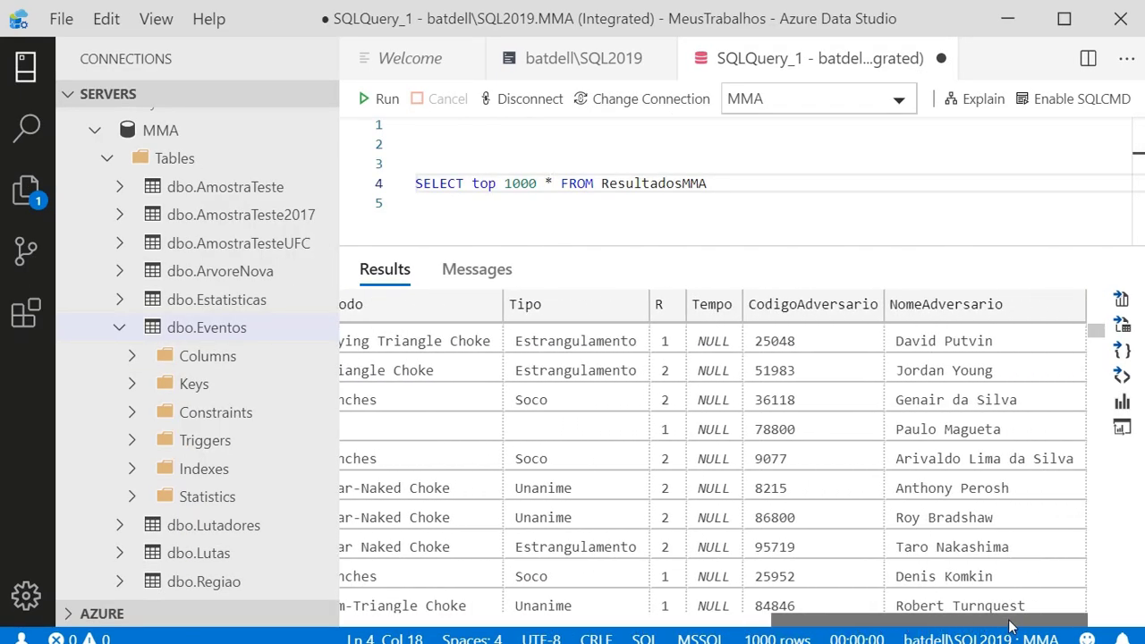
pyautogui.scroll(-2, 814, 451)
pyautogui.scroll(-15, 814, 452)
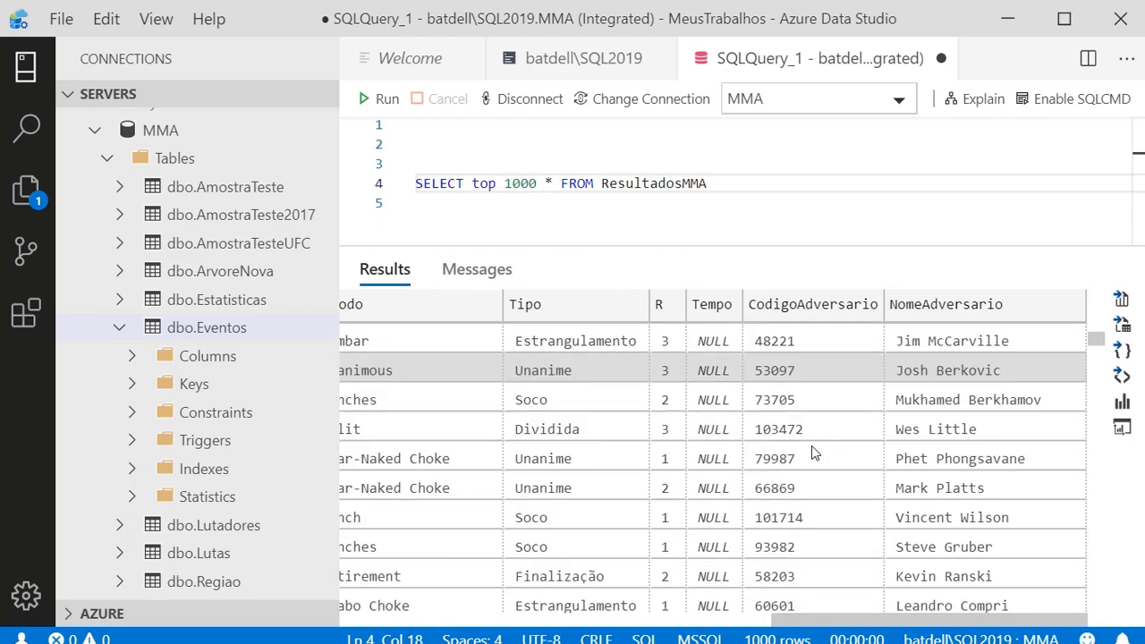
pyautogui.scroll(-6, 814, 452)
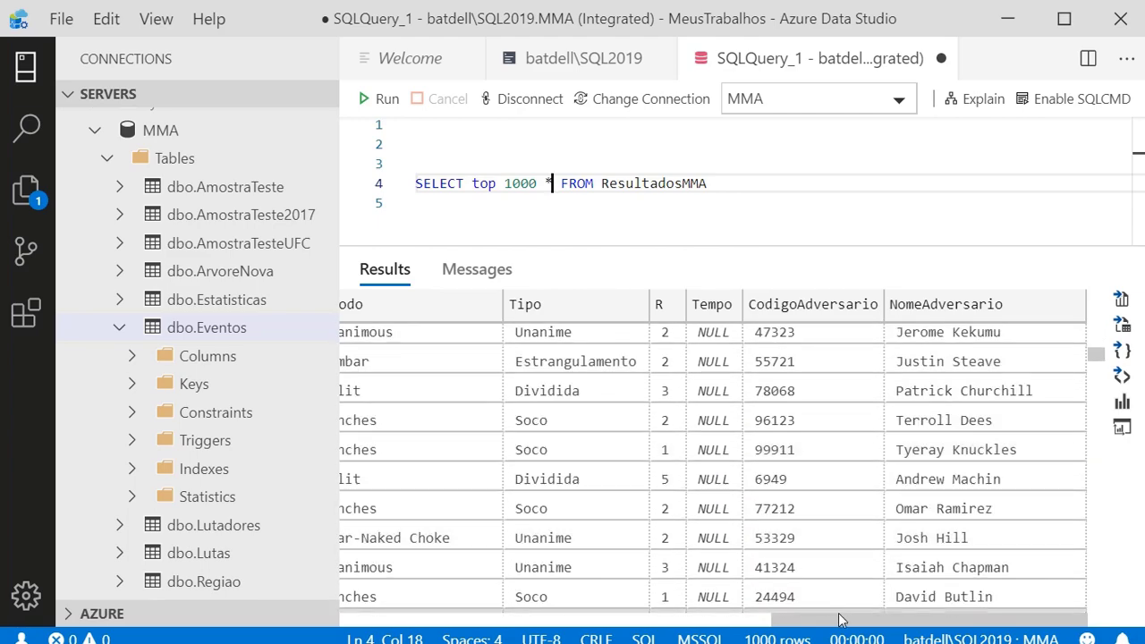
pyautogui.moveTo(835, 623); pyautogui.dragTo(409, 623)
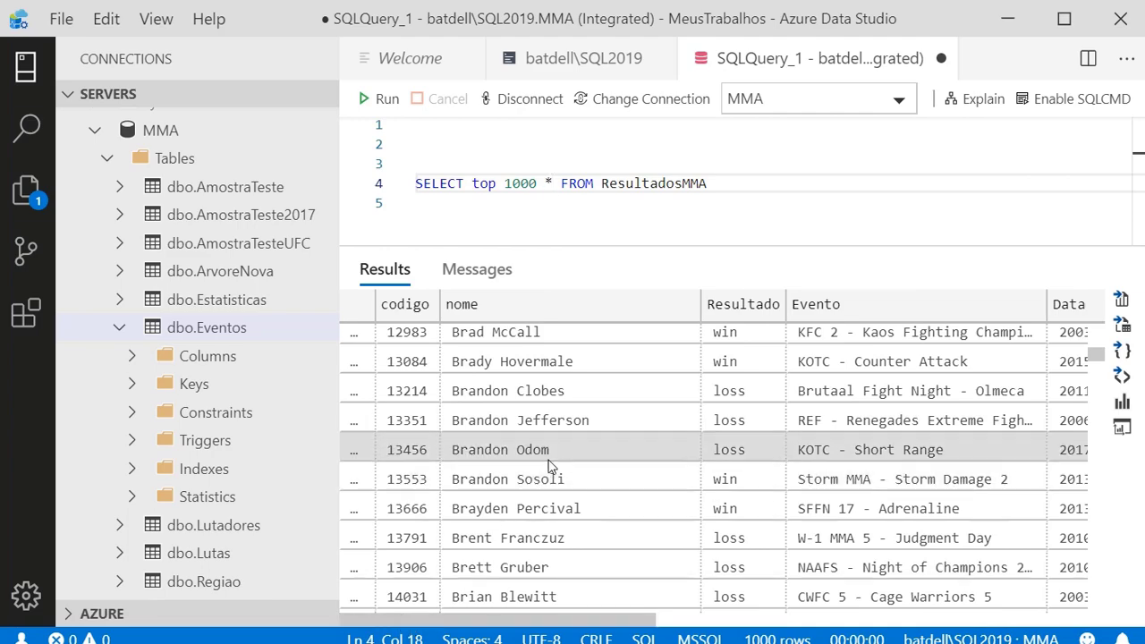
pyautogui.scroll(-10, 549, 465)
pyautogui.scroll(-3, 545, 462)
pyautogui.scroll(15, 546, 465)
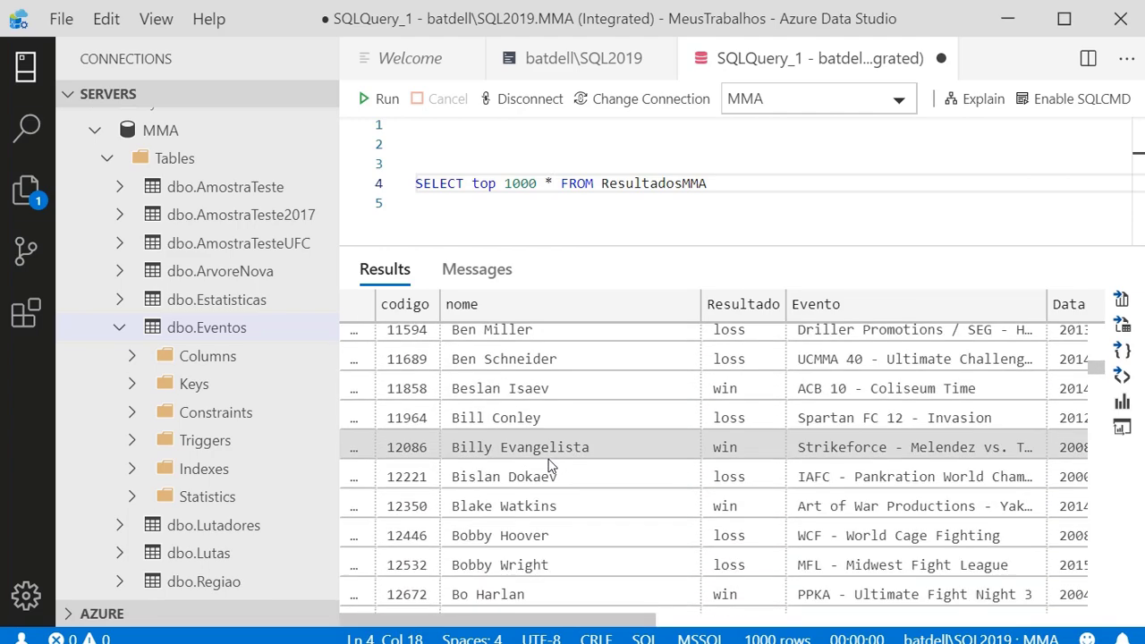
pyautogui.scroll(-8, 549, 429)
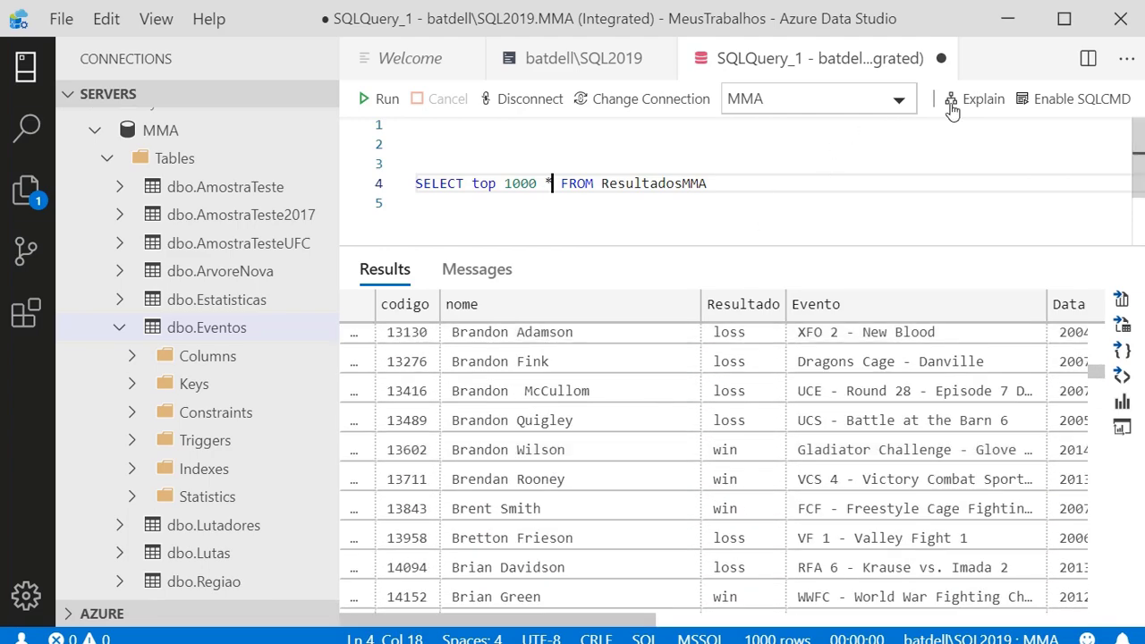
# Generate the query's estimated execution plan and inspect the details of its Table Scan and Top operators.
pyautogui.click(956, 101)
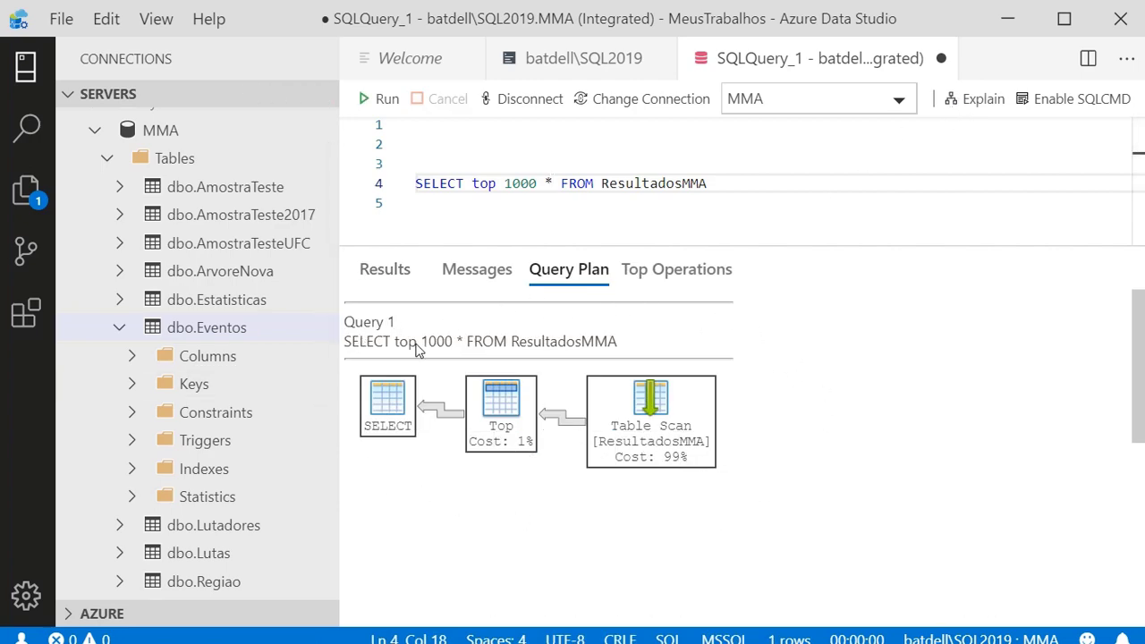
pyautogui.moveTo(650, 421)
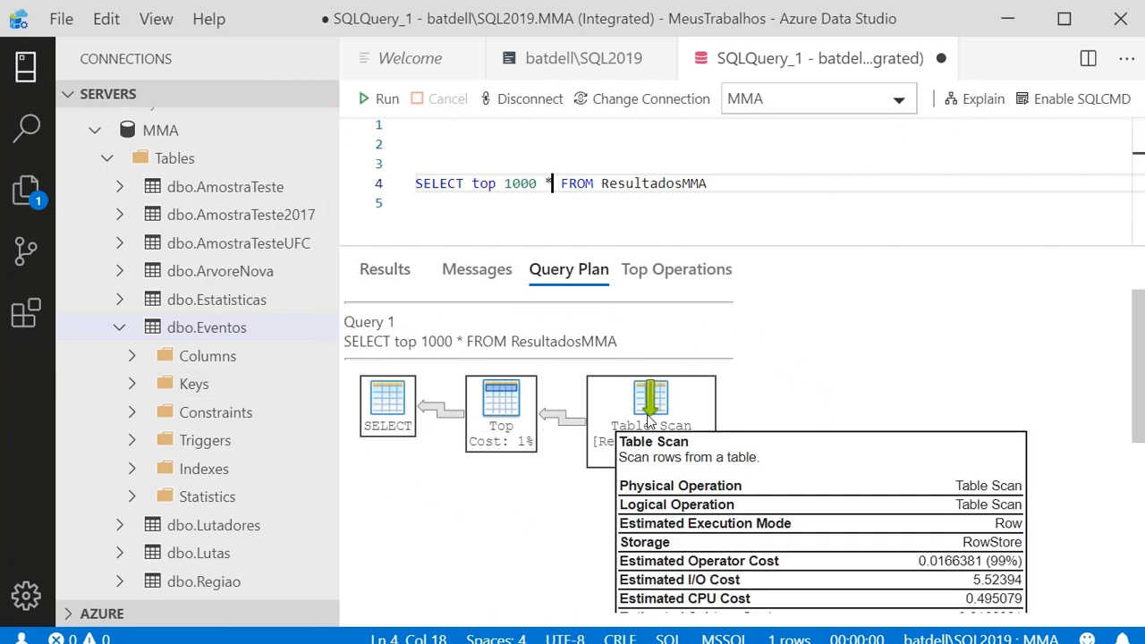
pyautogui.moveTo(487, 400)
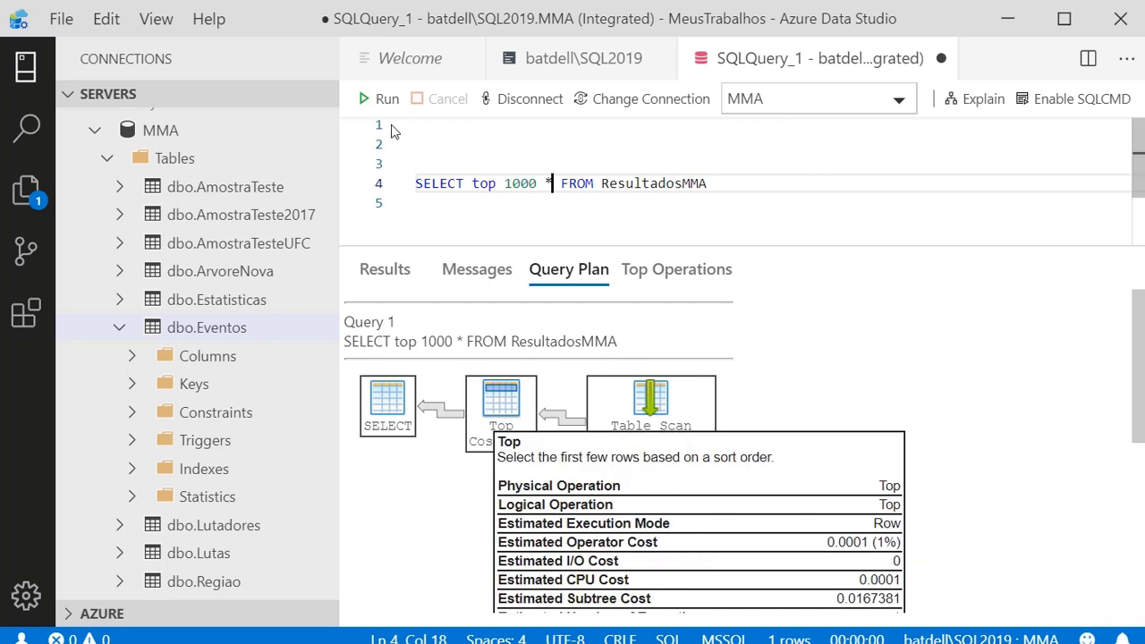
# Rerun the query and visualize its results in SandDance as a grid chart.
pyautogui.click(378, 99)
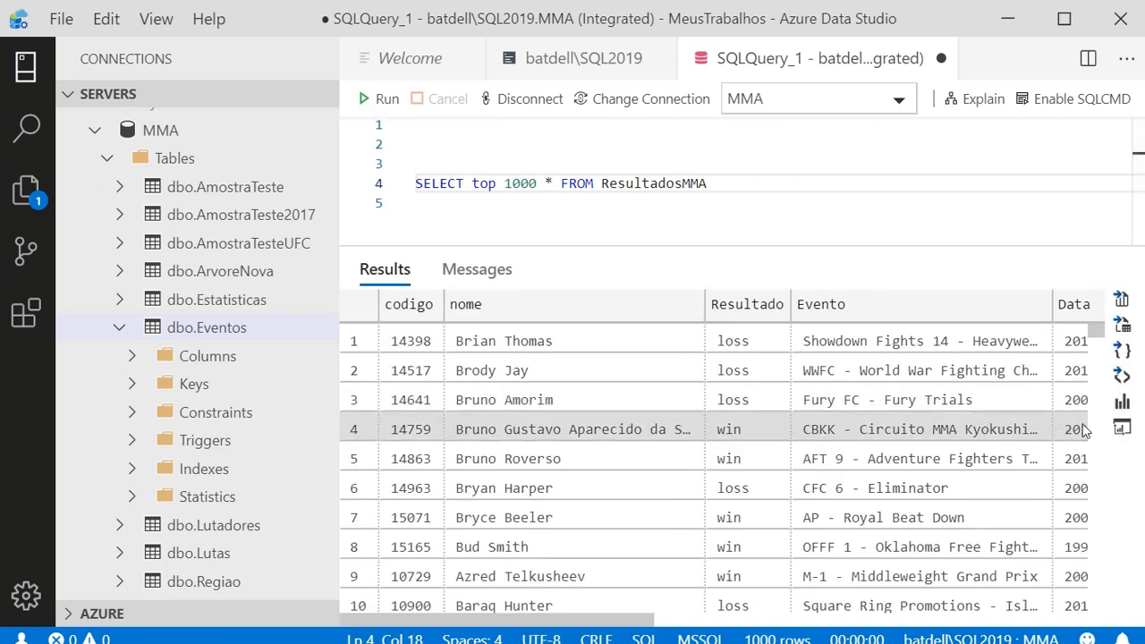
pyautogui.click(1122, 430)
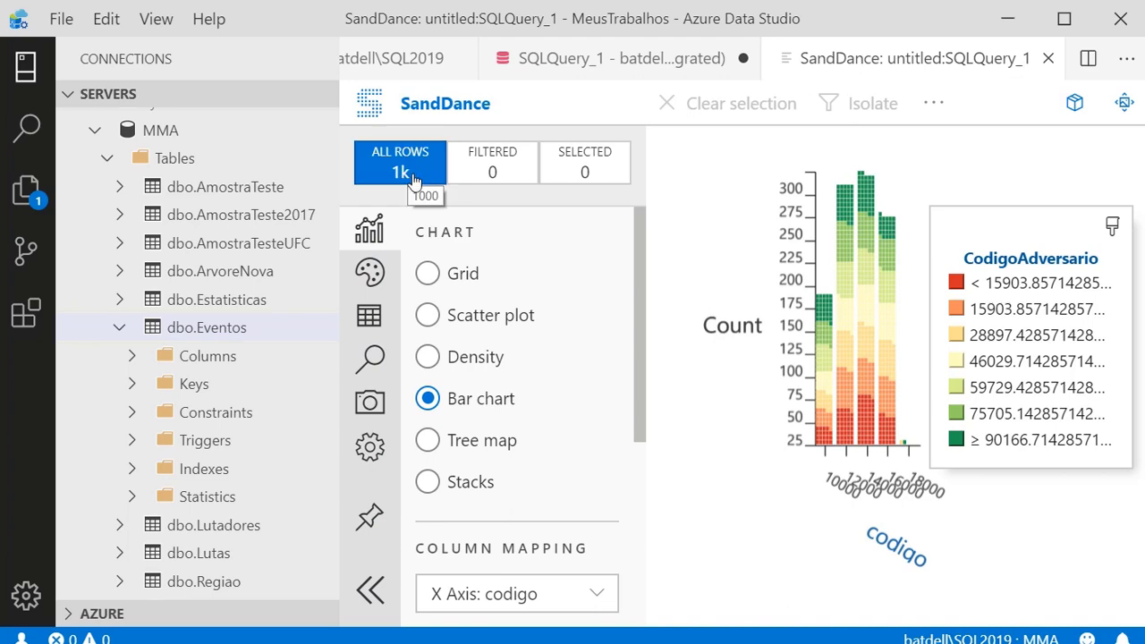
pyautogui.click(428, 273)
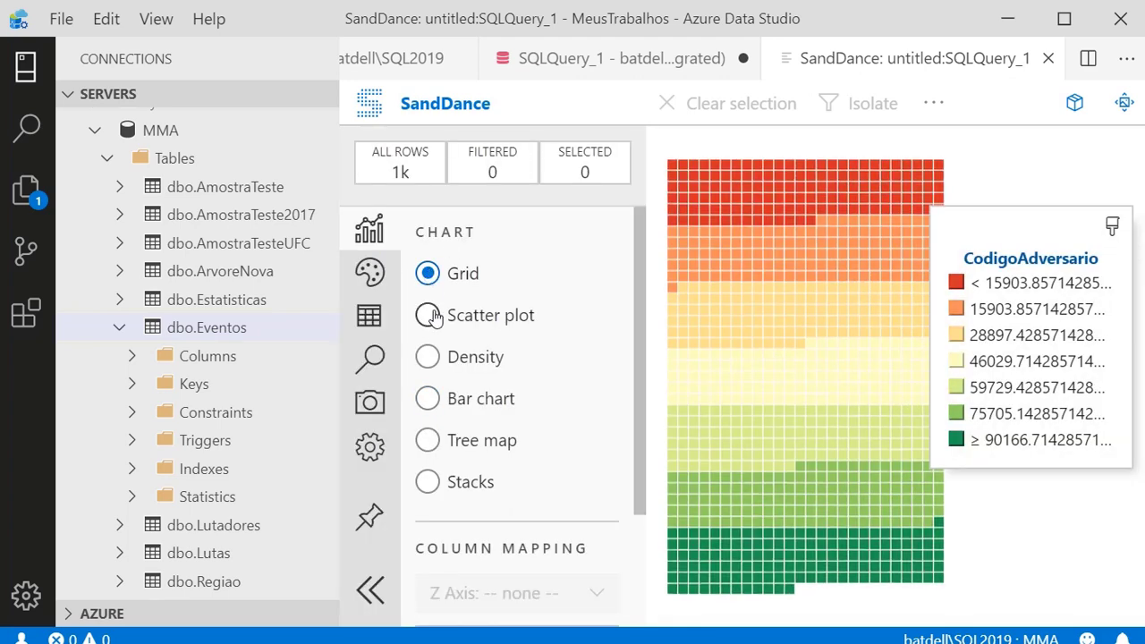
# View the data as a scatter plot and as a density chart, each enlarged with the chart options collapsed.
pyautogui.click(430, 316)
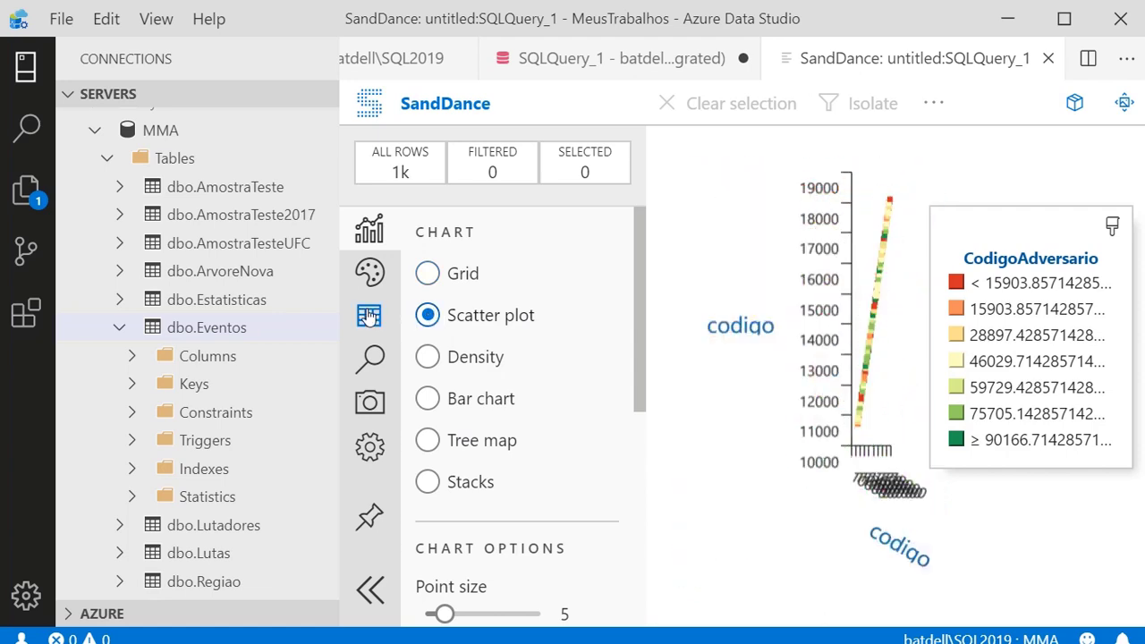
pyautogui.click(371, 589)
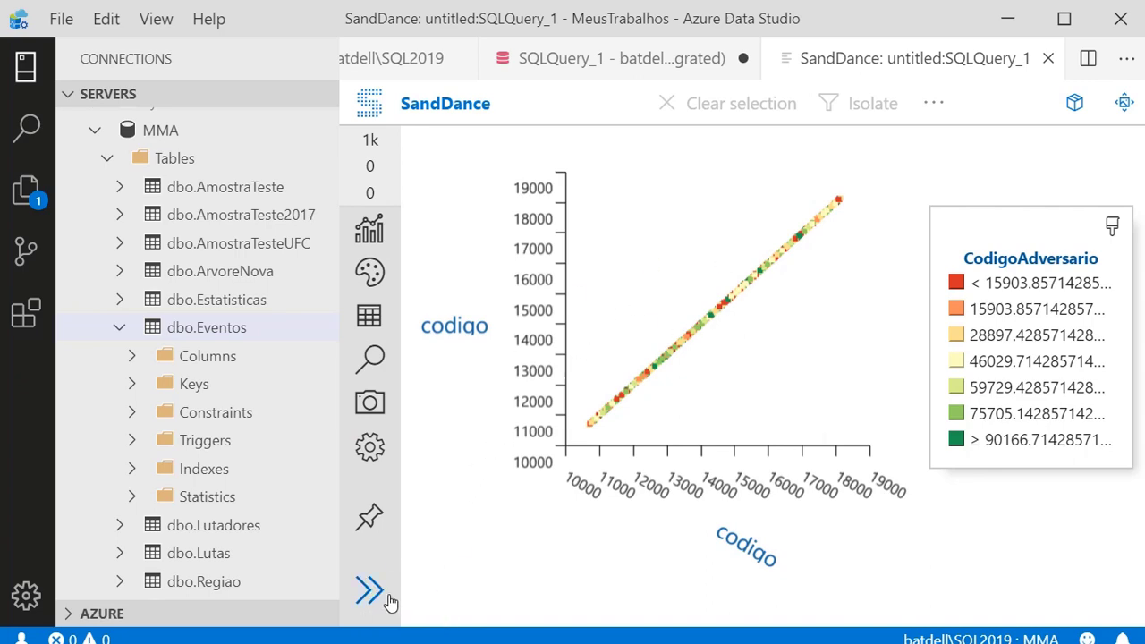
pyautogui.click(390, 599)
pyautogui.click(429, 358)
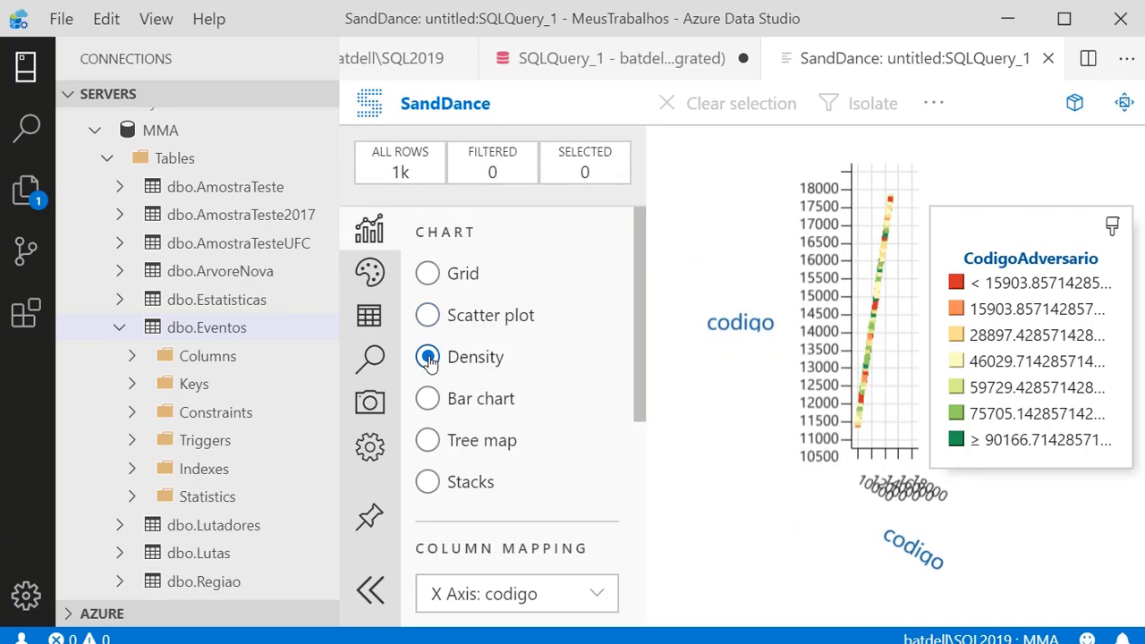
pyautogui.click(372, 587)
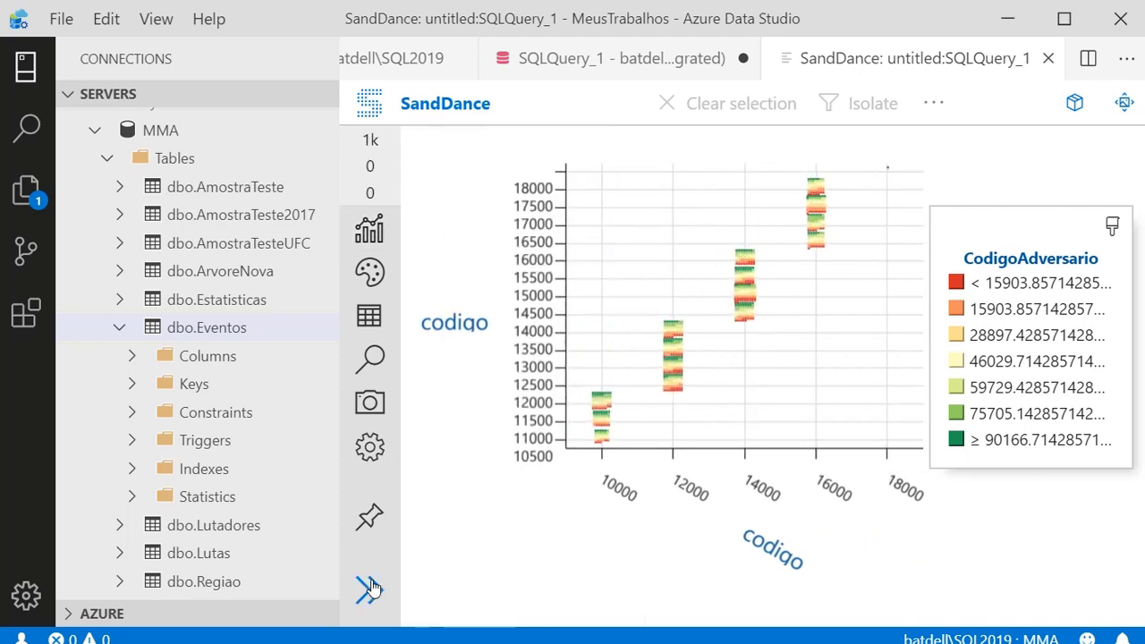
pyautogui.click(372, 588)
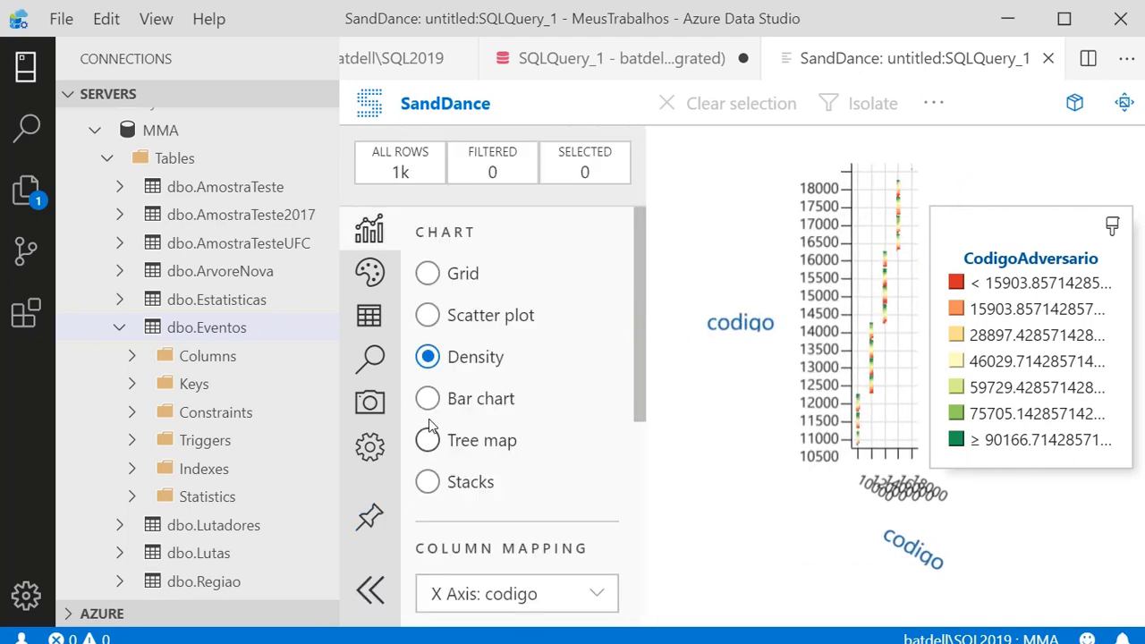
# View the data as a bar chart and as a tree map, each enlarged with the chart options collapsed.
pyautogui.click(430, 404)
pyautogui.click(372, 589)
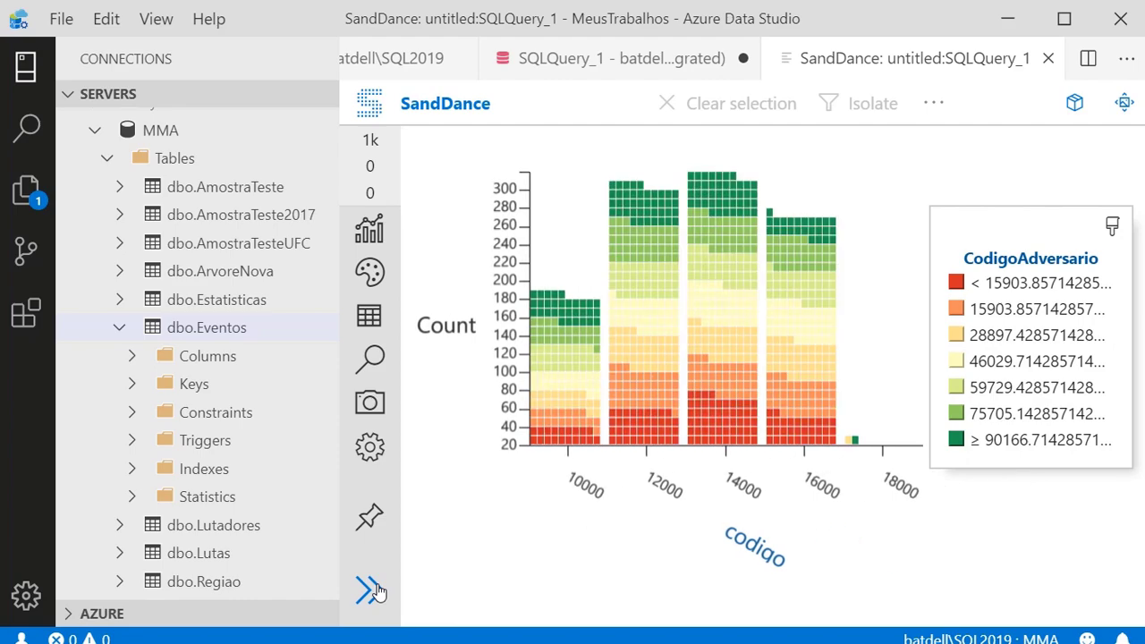
pyautogui.click(372, 589)
pyautogui.click(427, 439)
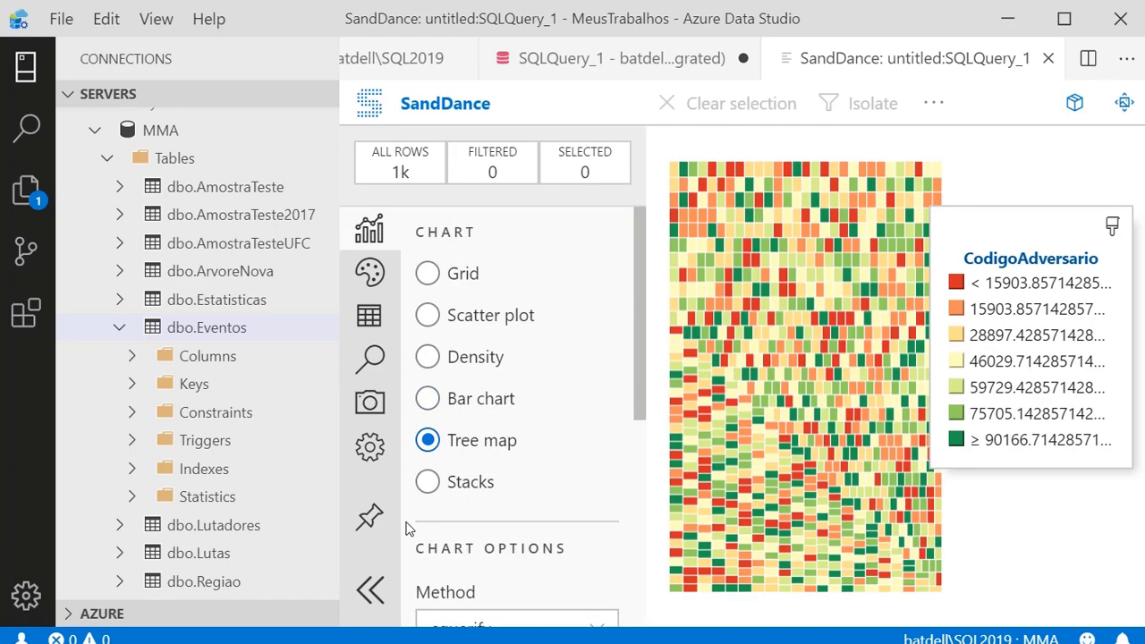
pyautogui.click(372, 589)
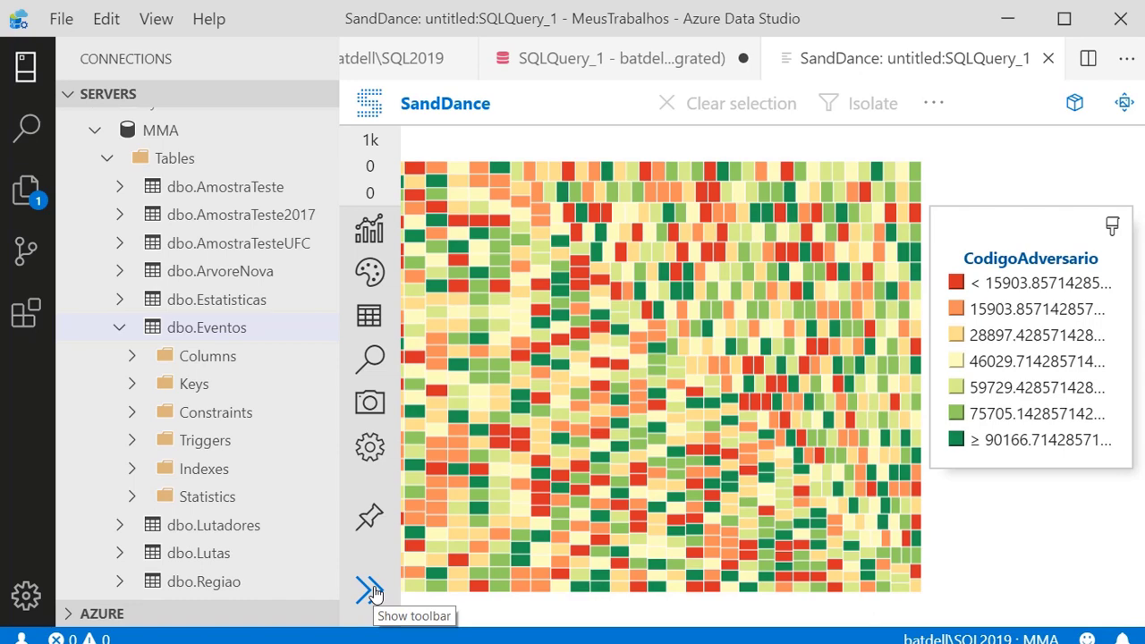
pyautogui.click(372, 590)
# View the data as a 3D stacks chart with the chart options collapsed, and bring the options back.
pyautogui.click(429, 483)
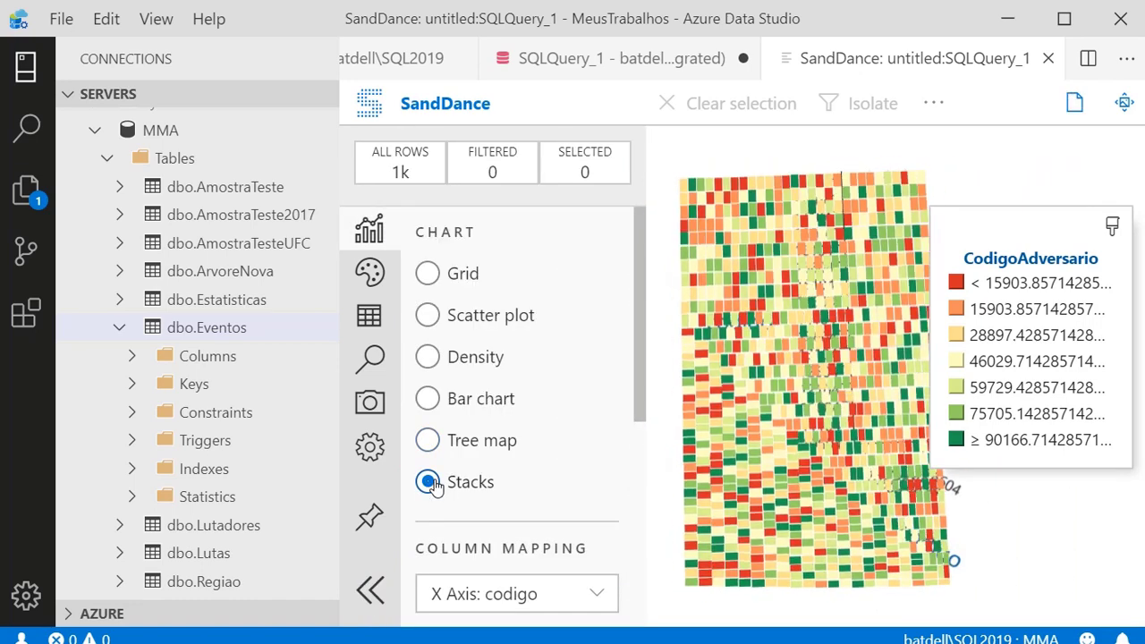
pyautogui.click(372, 591)
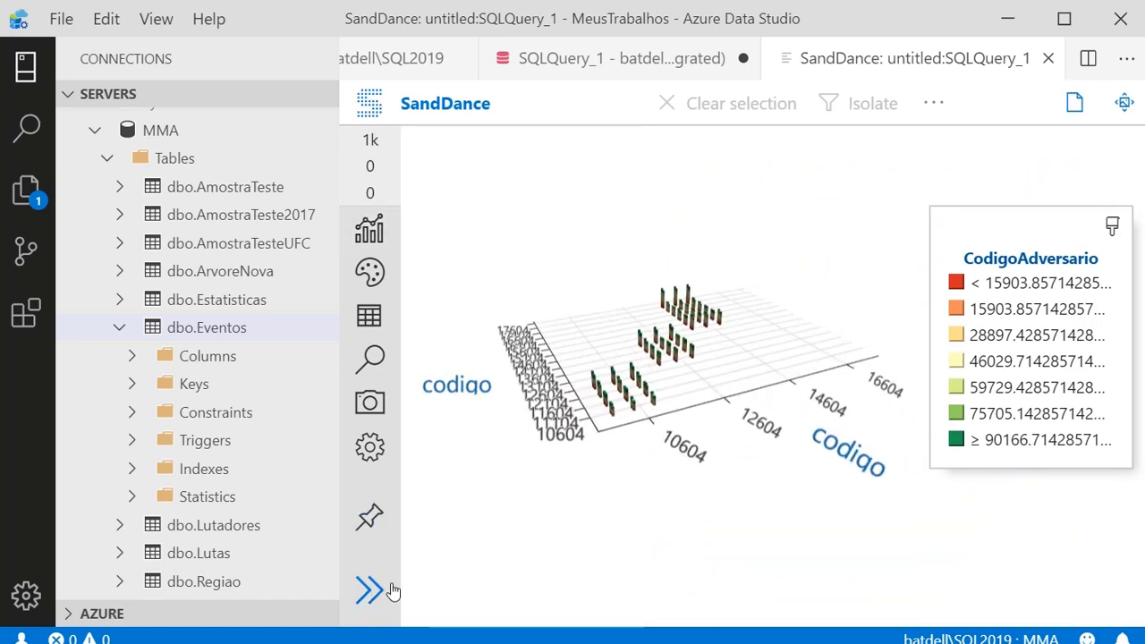
pyautogui.moveTo(723, 345); pyautogui.dragTo(617, 250)
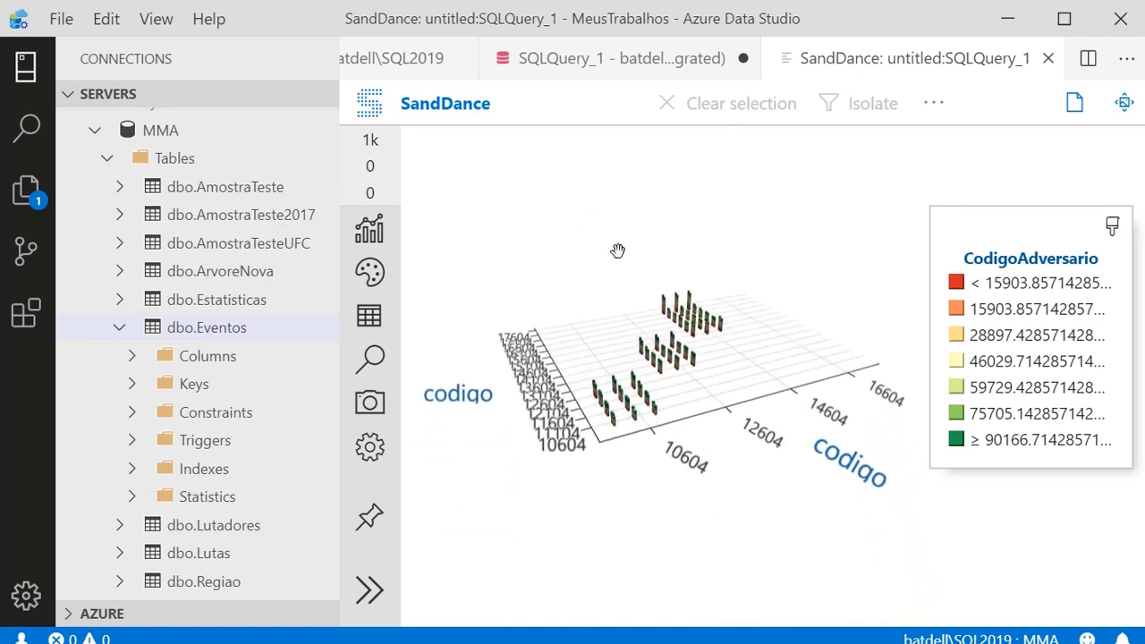
pyautogui.click(369, 595)
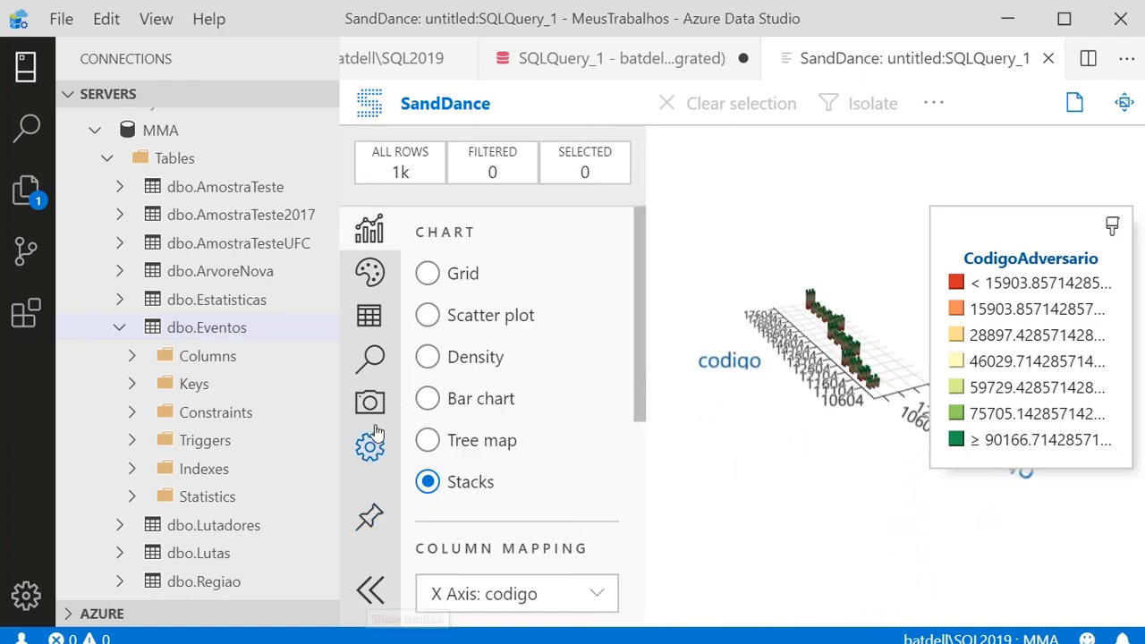
# Hide the connections sidebar to widen SandDance and show the data as a 3D scatter plot without the chart options.
pyautogui.moveTo(336, 330); pyautogui.dragTo(116, 331)
pyautogui.click(206, 316)
pyautogui.click(90, 591)
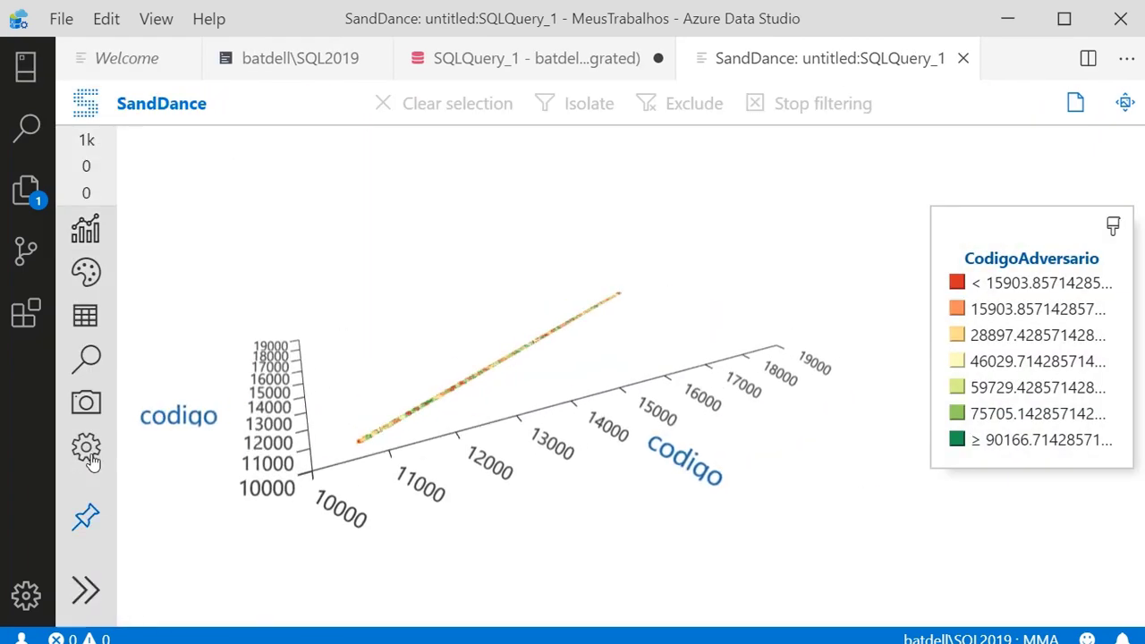
# Compare the grid and scatter plot charts in the widened 3D view.
pyautogui.click(90, 588)
pyautogui.click(145, 274)
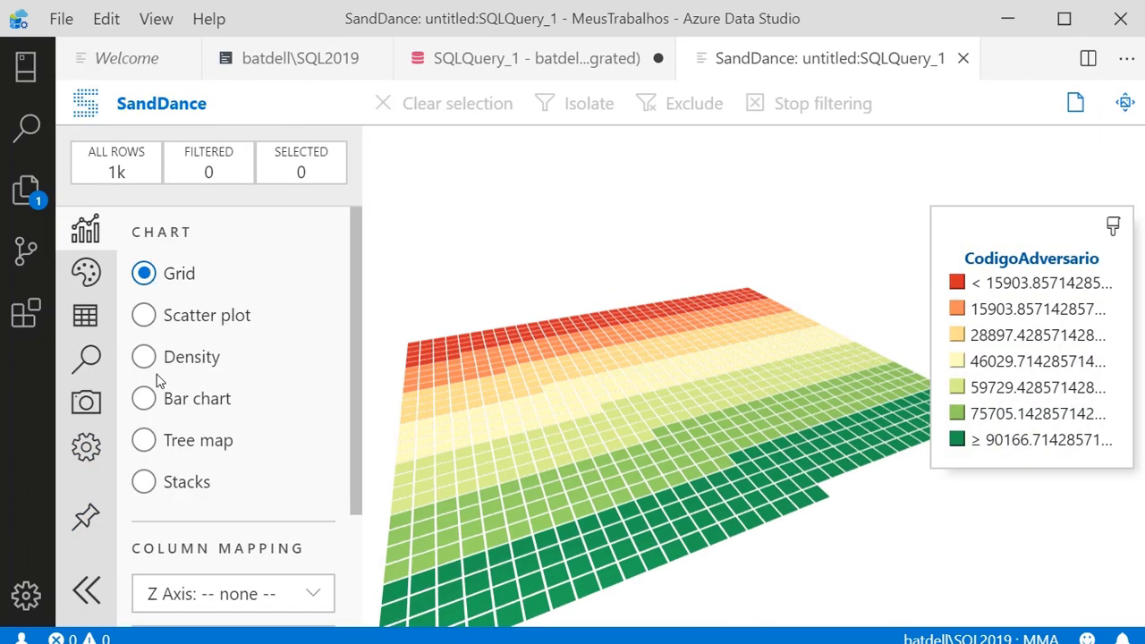
pyautogui.click(143, 314)
pyautogui.click(87, 590)
pyautogui.click(86, 590)
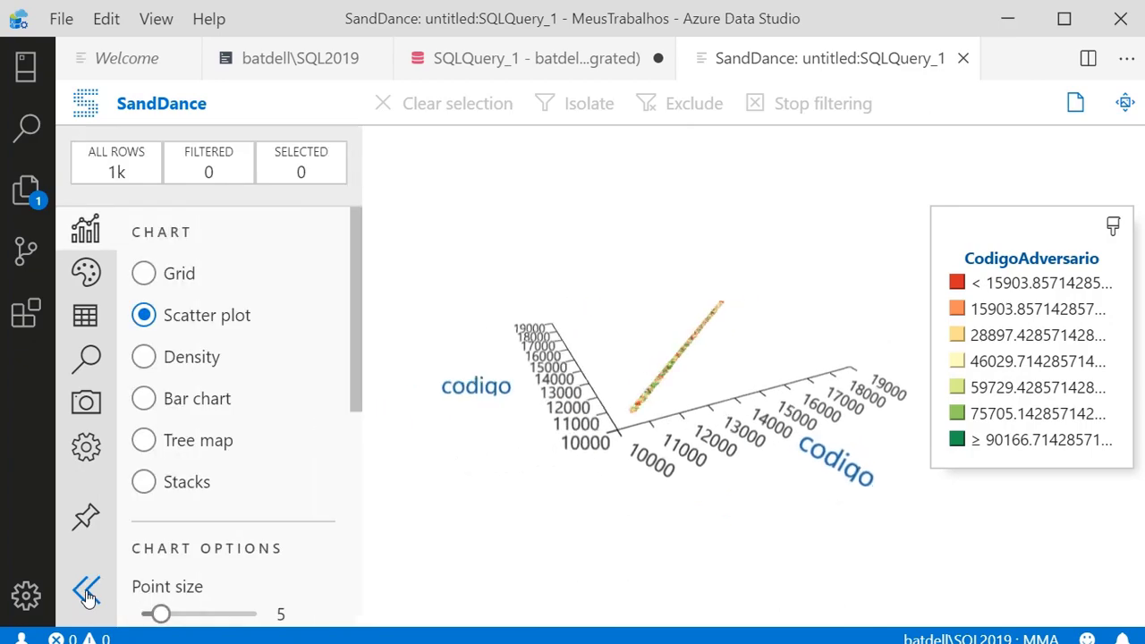
# Compare the density and tree map charts in the widened 3D view, collapsing the chart options for each.
pyautogui.click(143, 356)
pyautogui.click(87, 590)
pyautogui.click(88, 590)
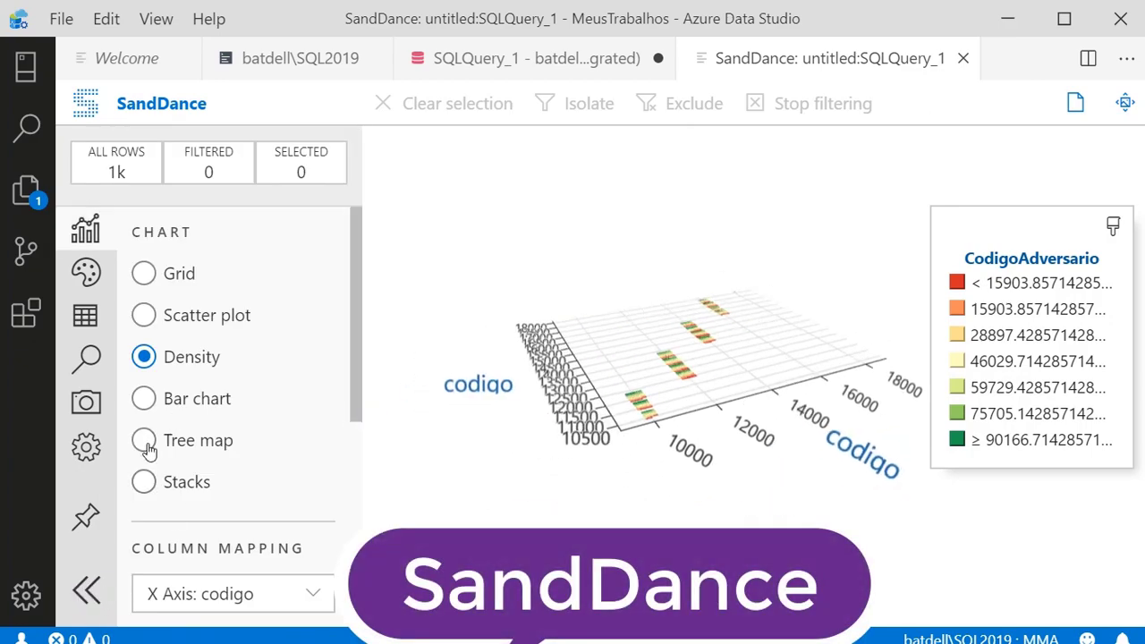
pyautogui.click(143, 440)
pyautogui.click(88, 590)
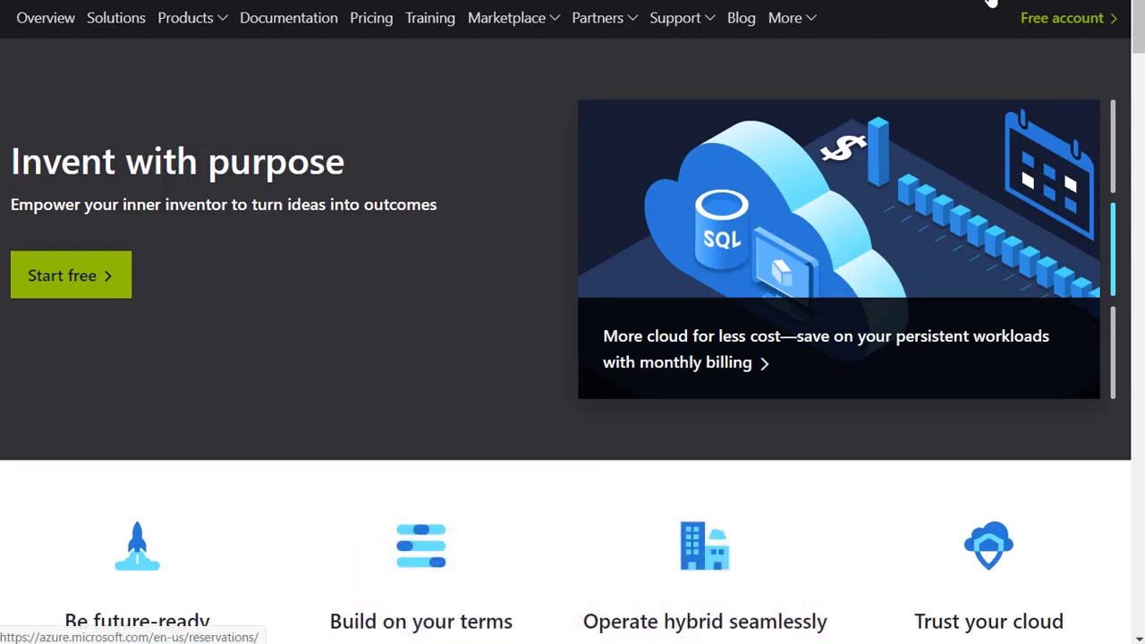
# Switch to the Azure portal and launch the authoring and monitoring workspace of the Fabbrica data factory.
pyautogui.click(899, 33)
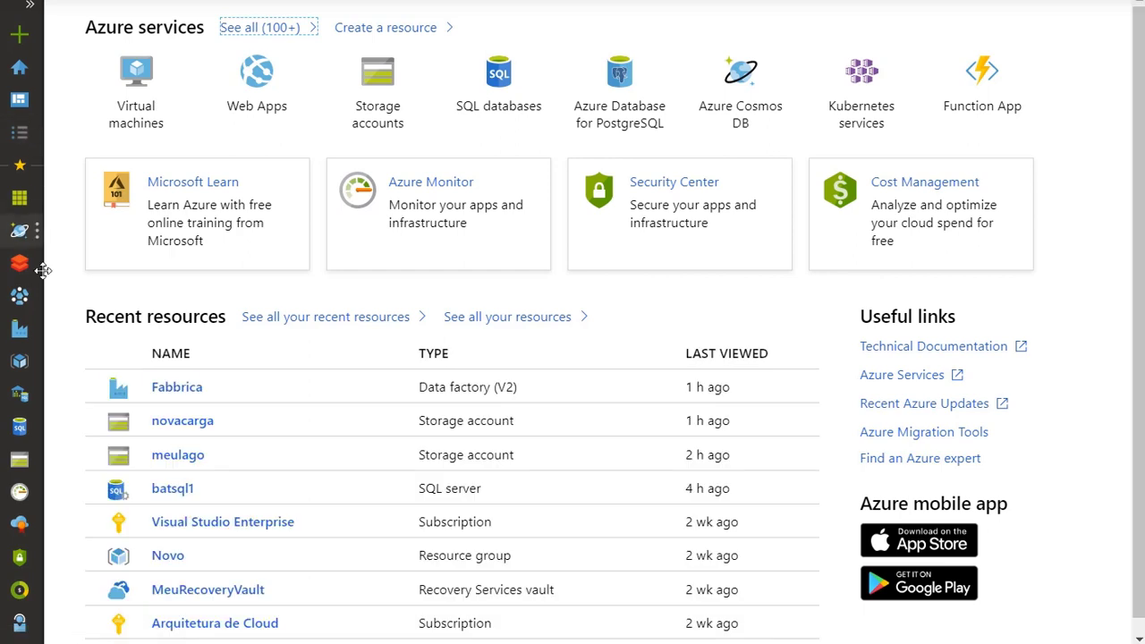
pyautogui.click(21, 336)
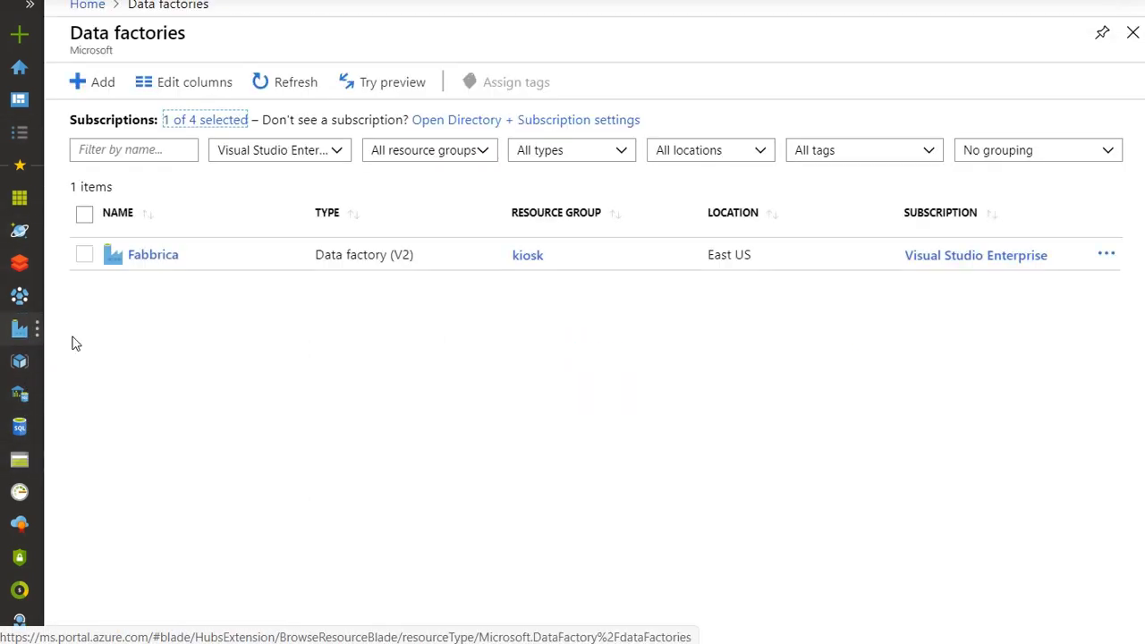
pyautogui.click(153, 256)
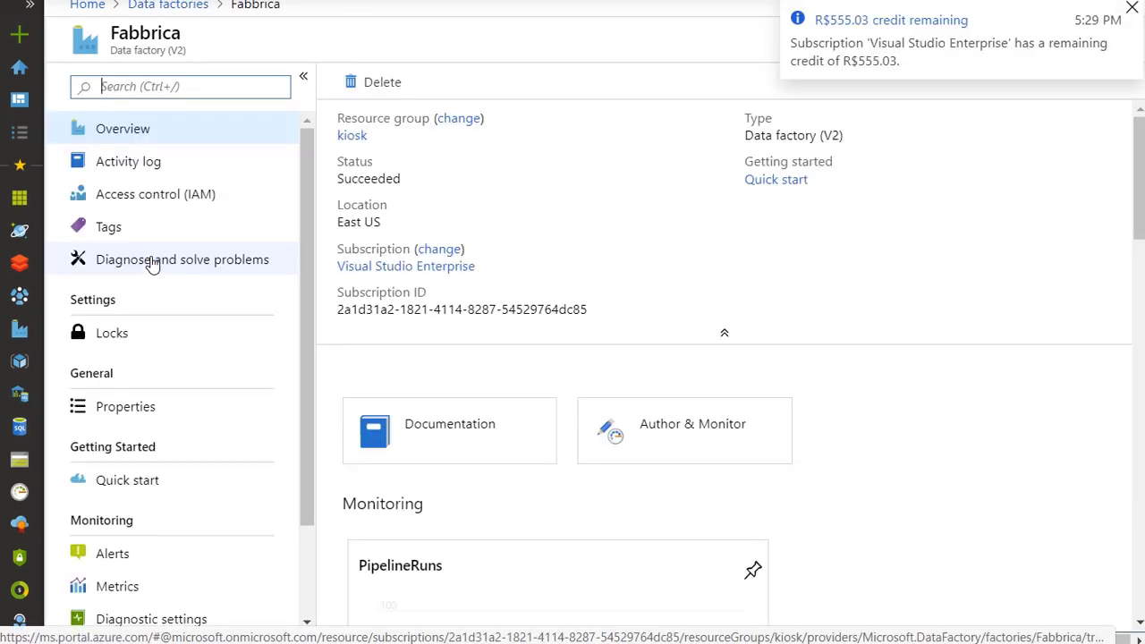
pyautogui.click(668, 428)
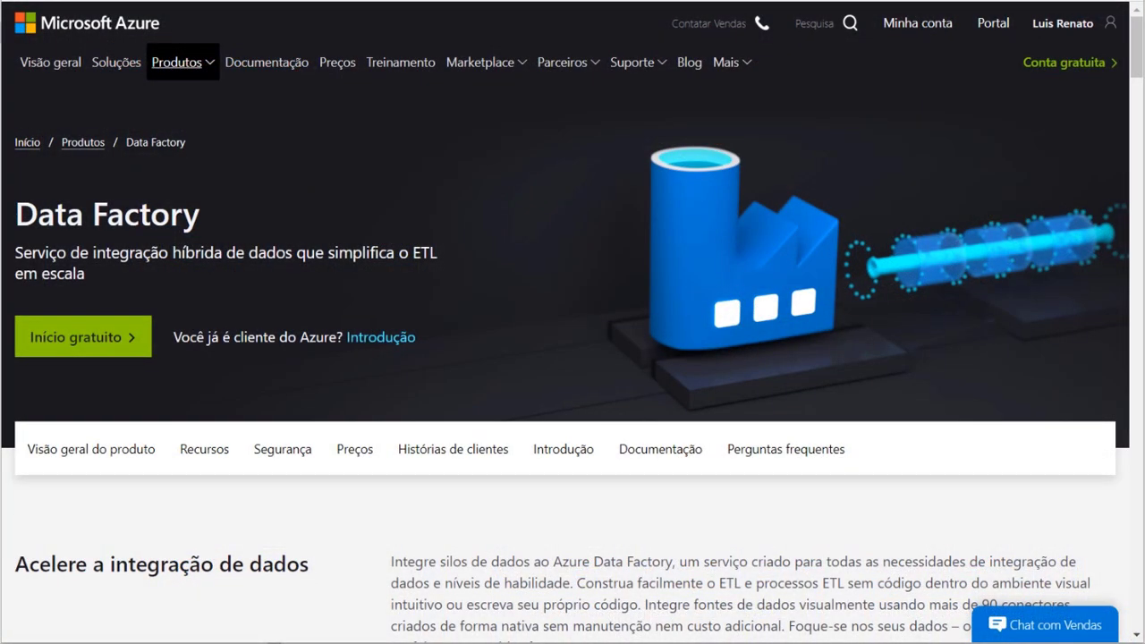
# Read through the Azure Data Factory product page, covering its features, SSIS integration diagram, connectors and pipeline capabilities.
pyautogui.scroll(-2, 793, 238)
pyautogui.scroll(2, 793, 237)
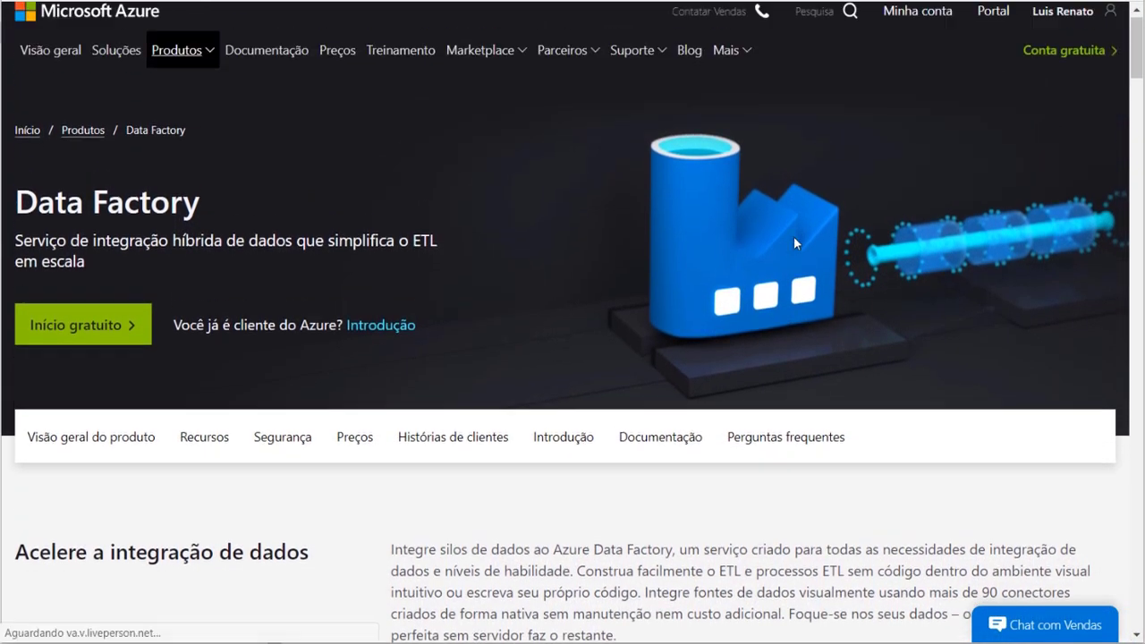
pyautogui.scroll(-4, 796, 248)
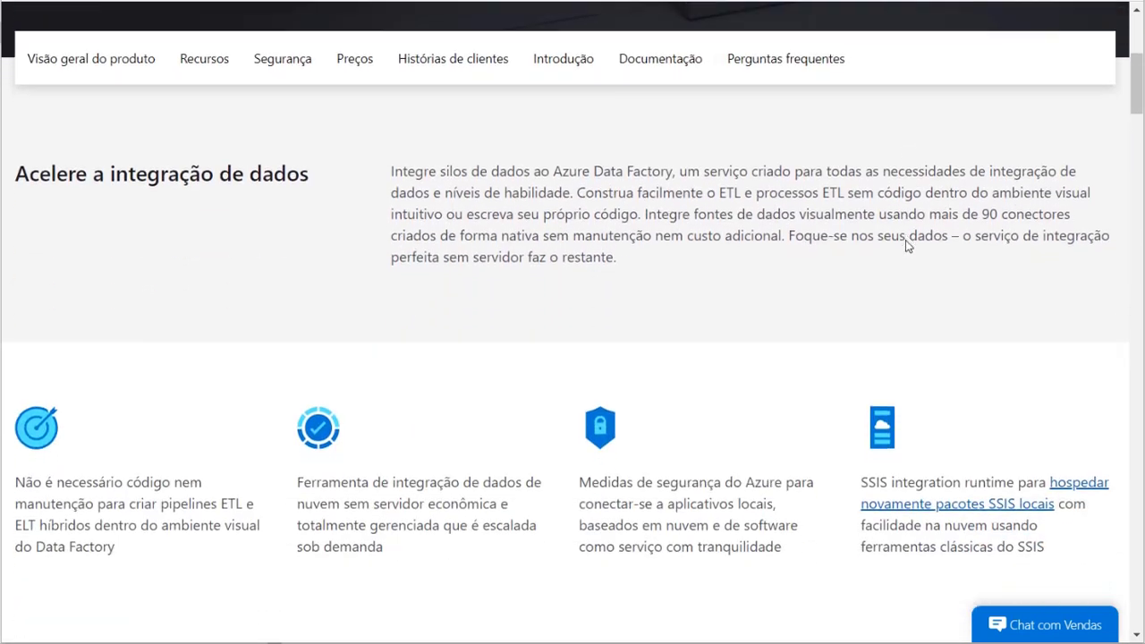
pyautogui.scroll(-5, 906, 246)
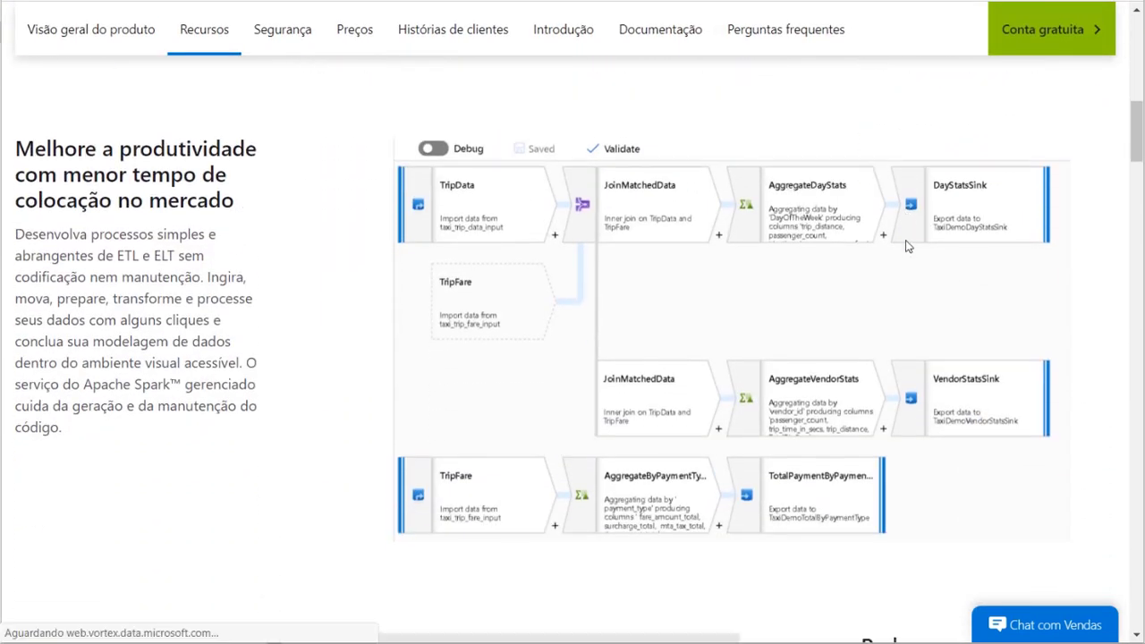
pyautogui.scroll(-1, 906, 246)
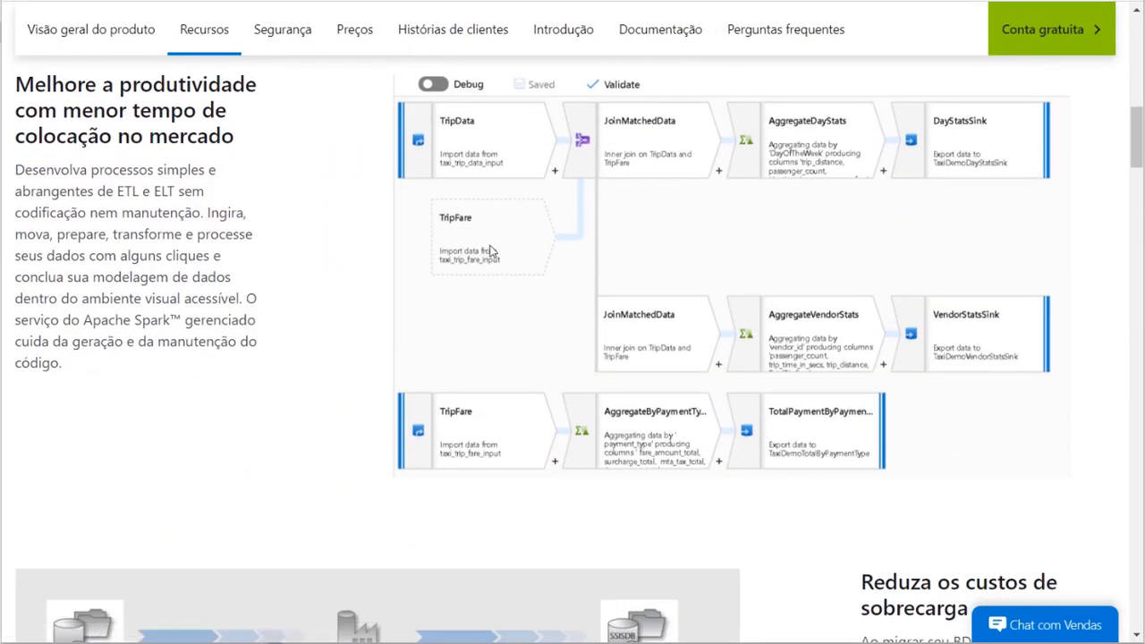
pyautogui.scroll(1, 490, 253)
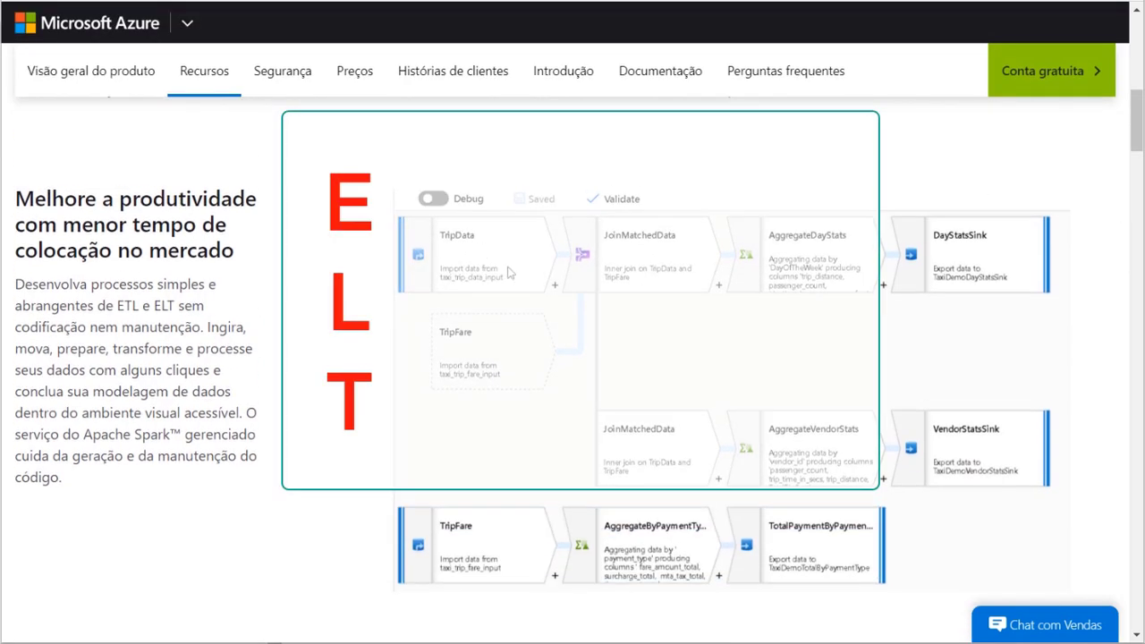
pyautogui.scroll(-6, 510, 272)
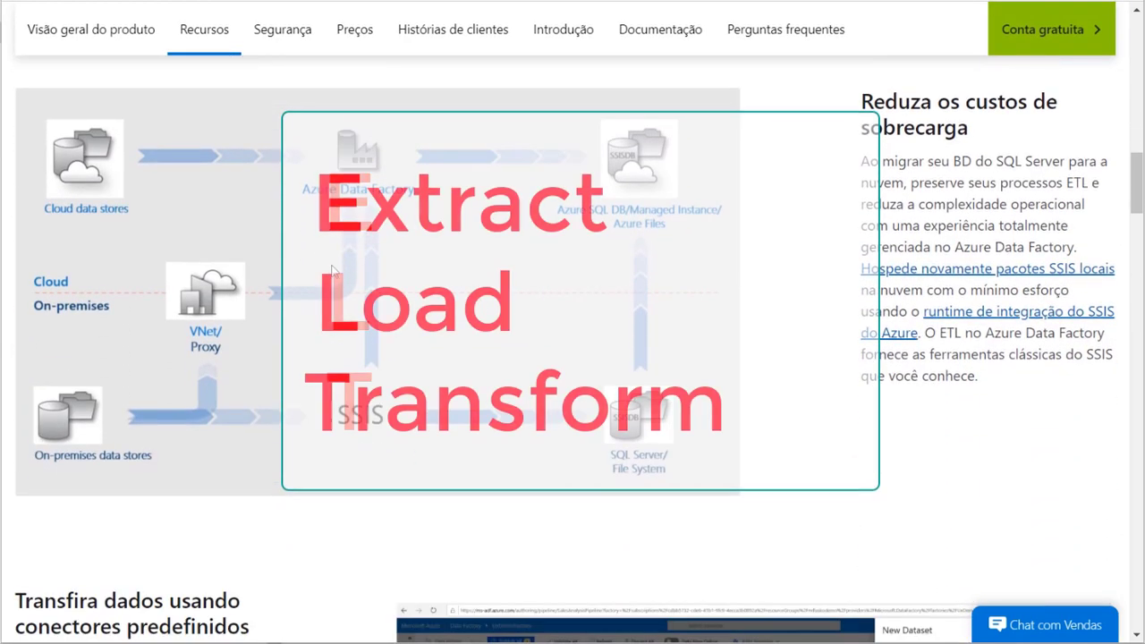
pyautogui.scroll(-5, 619, 278)
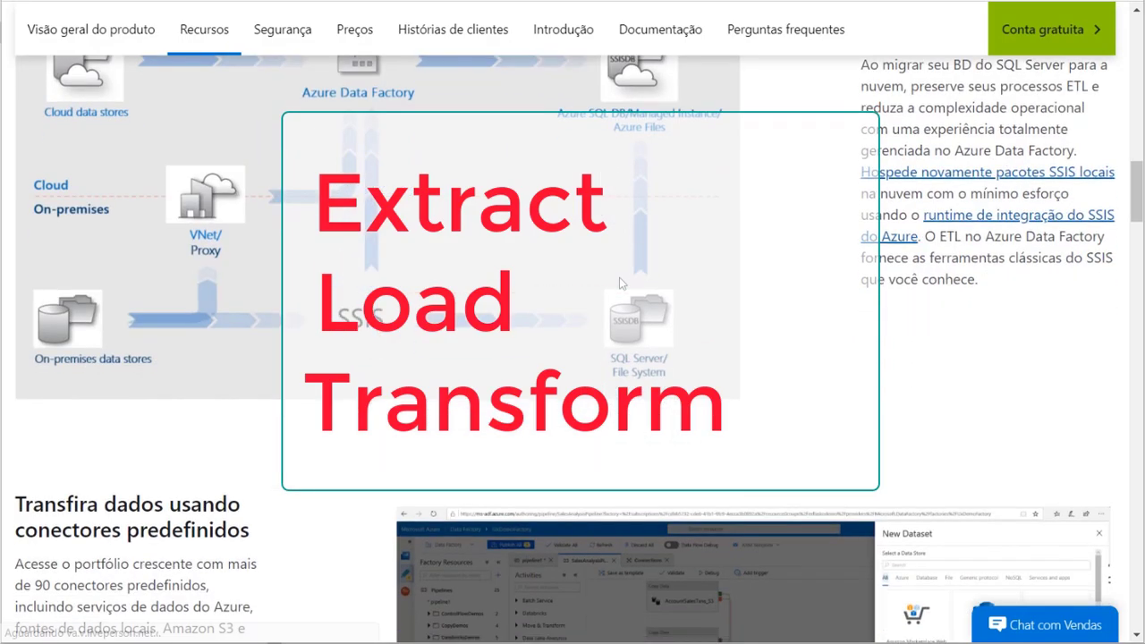
pyautogui.scroll(-9, 619, 282)
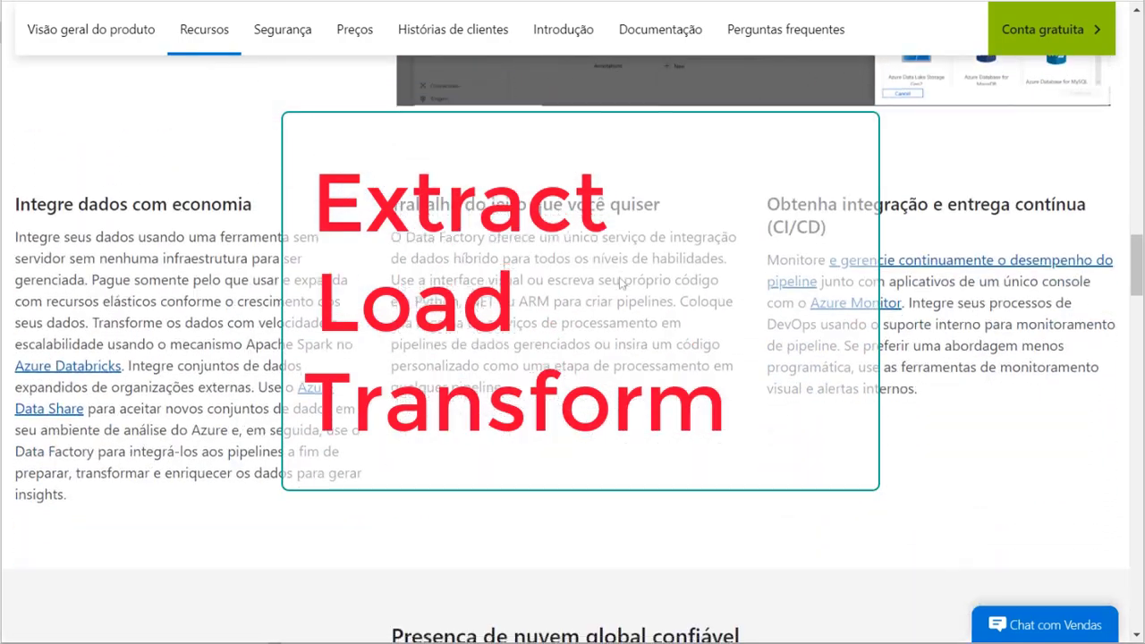
pyautogui.scroll(-8, 620, 284)
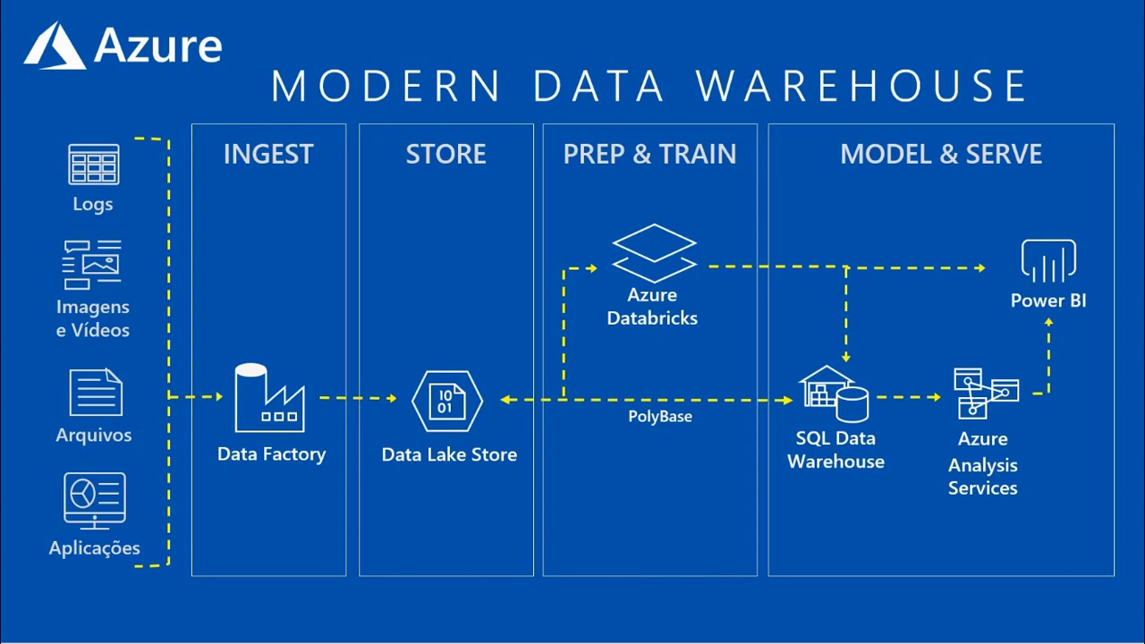
pyautogui.moveTo(174, 100); pyautogui.dragTo(176, 612)
pyautogui.moveTo(172, 599); pyautogui.dragTo(357, 586)
pyautogui.moveTo(362, 97); pyautogui.dragTo(355, 602)
pyautogui.moveTo(172, 116); pyautogui.dragTo(367, 115)
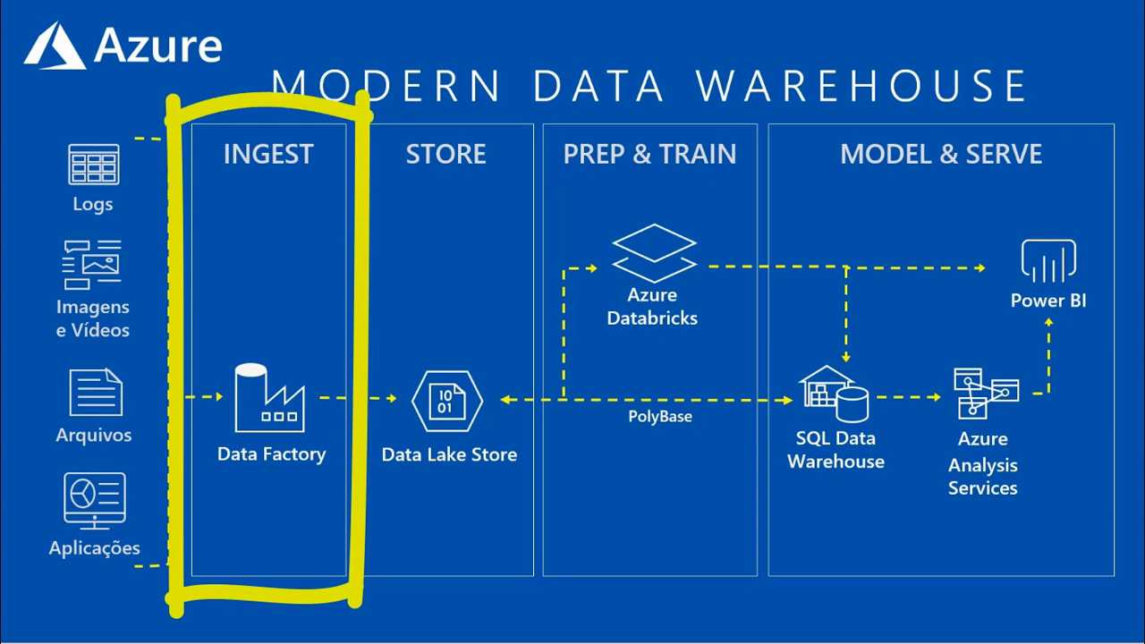
pyautogui.press('e')
pyautogui.moveTo(69, 105)
pyautogui.mouseDown()
pyautogui.moveTo(87, 126)
pyautogui.moveTo(141, 82)
pyautogui.mouseUp()
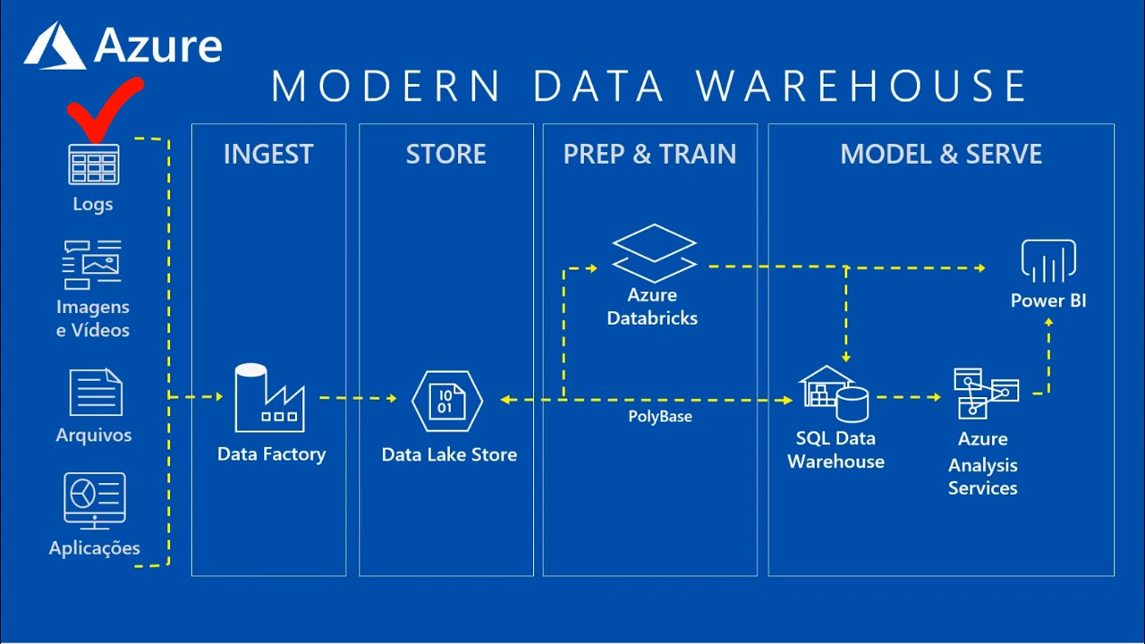
pyautogui.press('e')
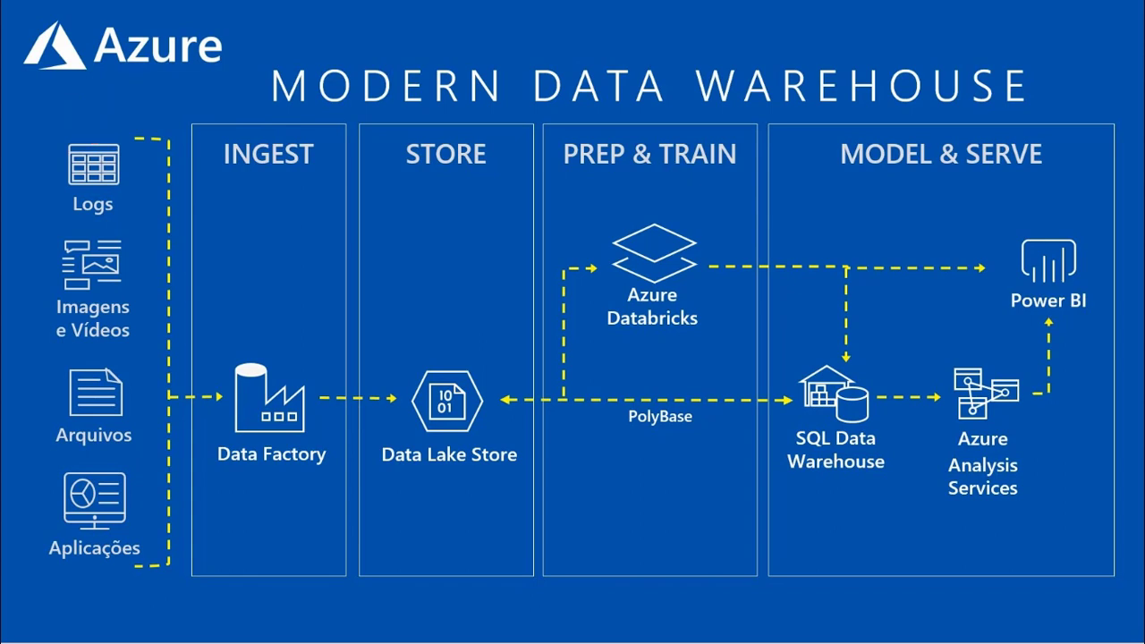
pyautogui.moveTo(420, 327)
pyautogui.mouseDown()
pyautogui.moveTo(443, 358)
pyautogui.moveTo(492, 304)
pyautogui.mouseUp()
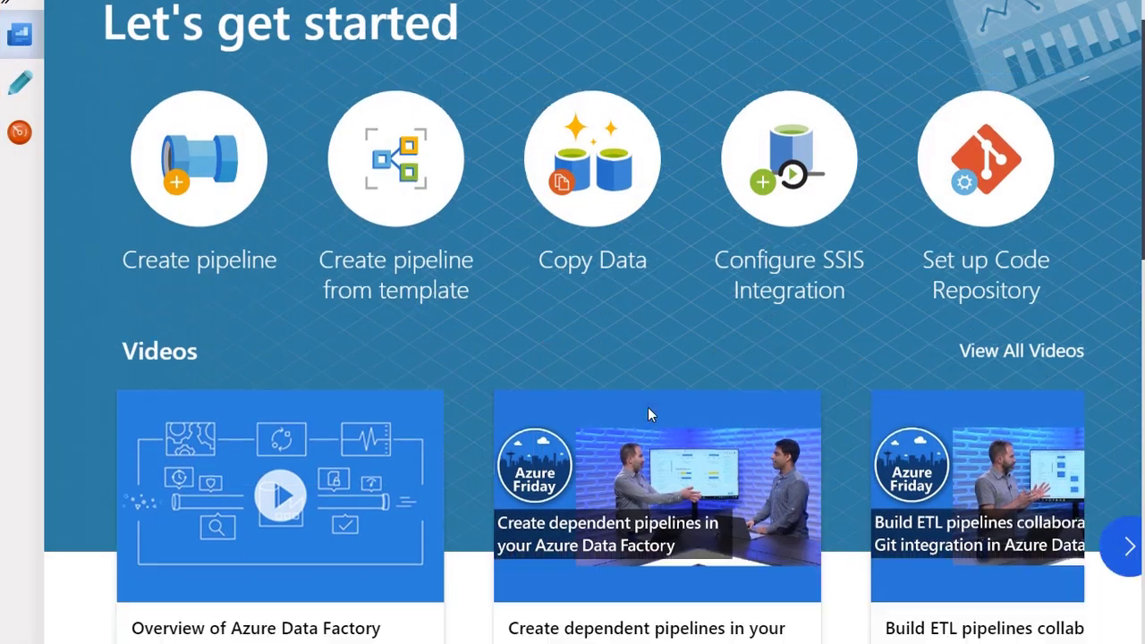
# Start a Copy Data task named CarregaMMA in Azure Data Factory and begin a new connection for its source data store.
pyautogui.scroll(-10, 649, 411)
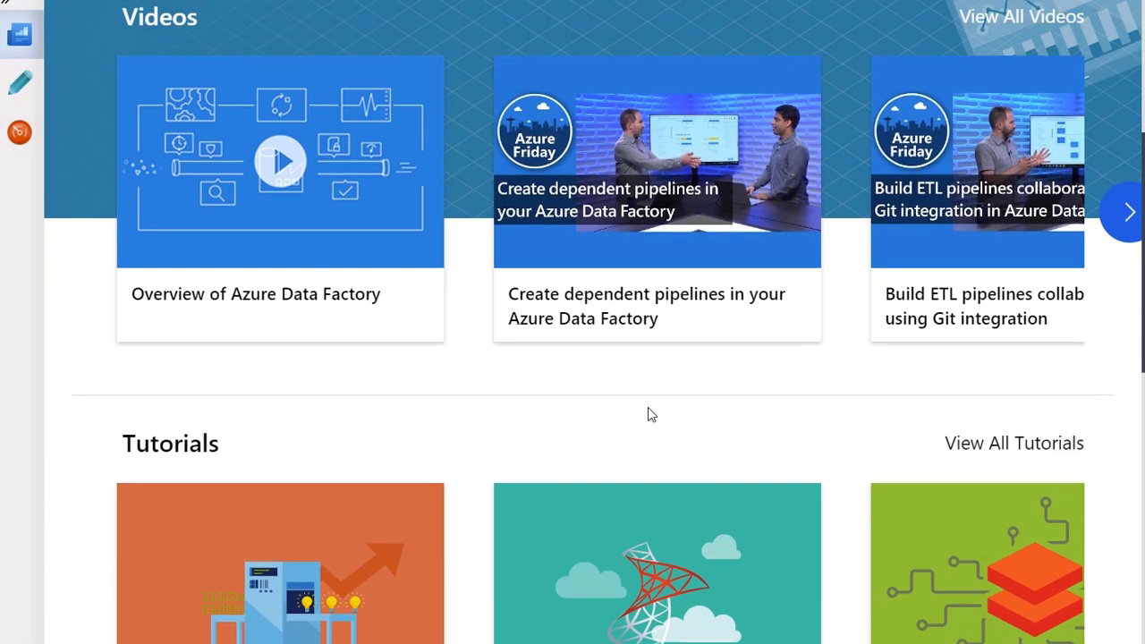
pyautogui.scroll(6, 649, 411)
pyautogui.scroll(5, 651, 416)
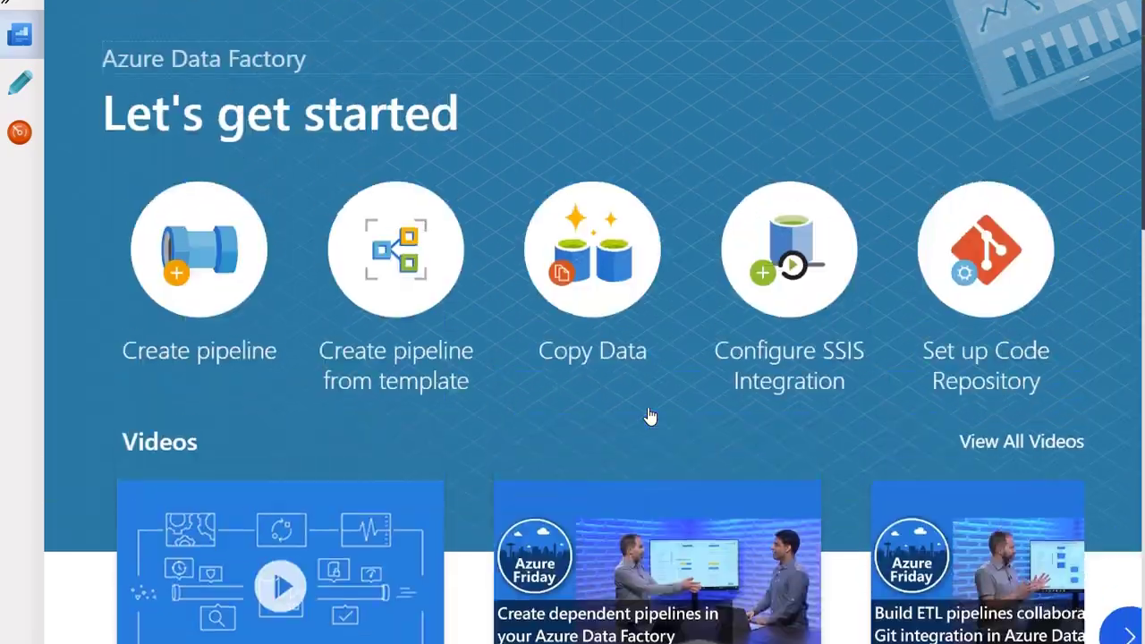
pyautogui.click(567, 301)
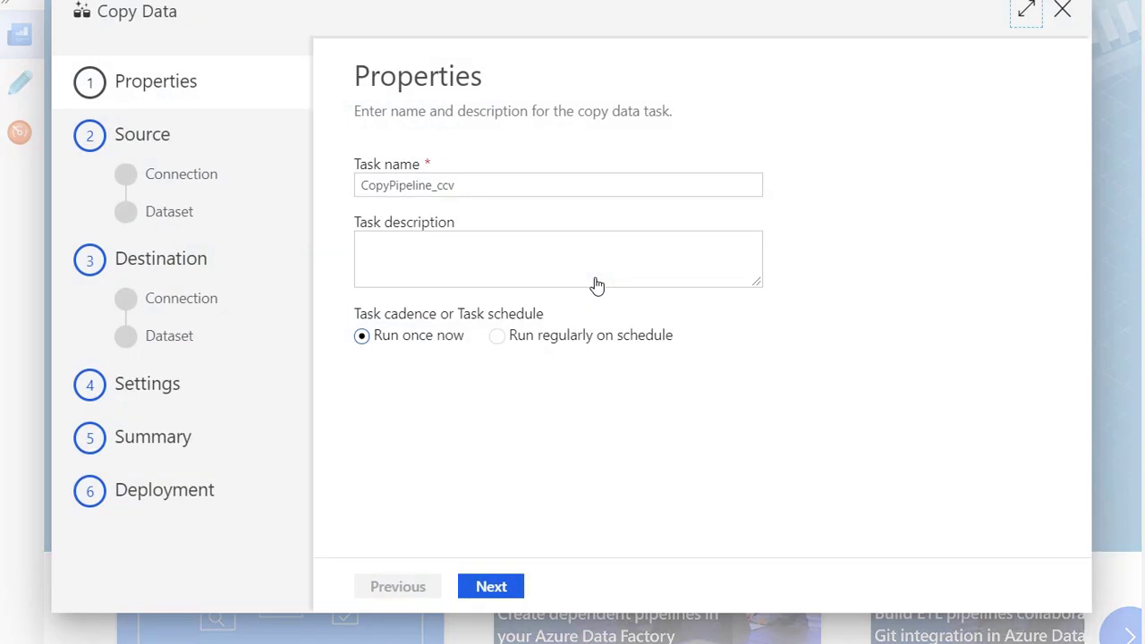
pyautogui.click(462, 183)
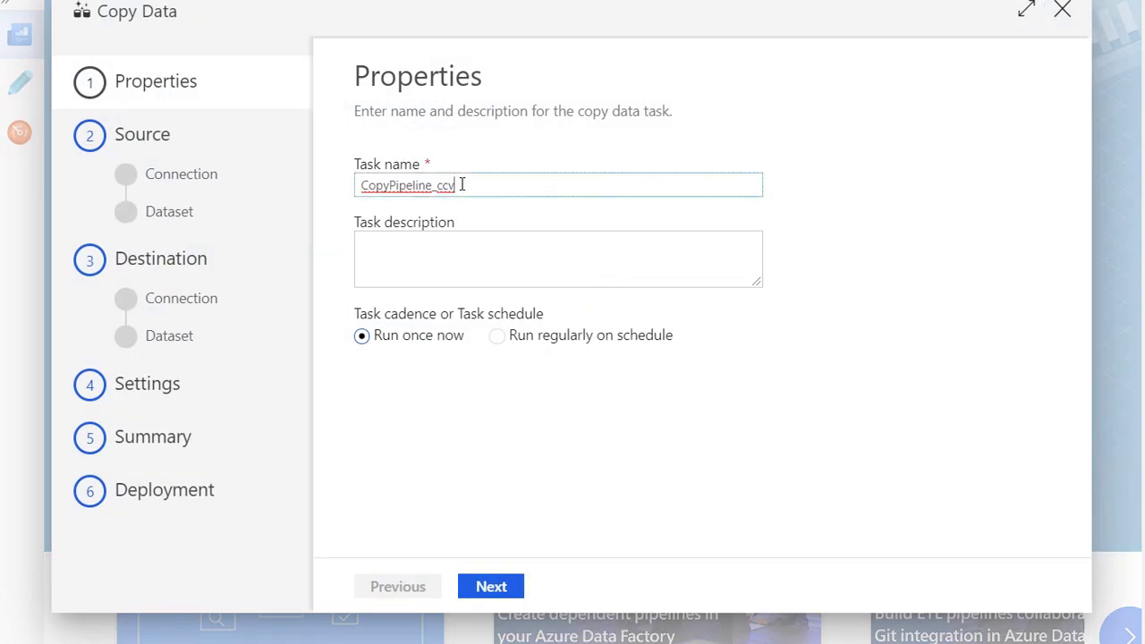
pyautogui.moveTo(462, 183); pyautogui.dragTo(318, 196)
pyautogui.write('CarregaMMA')
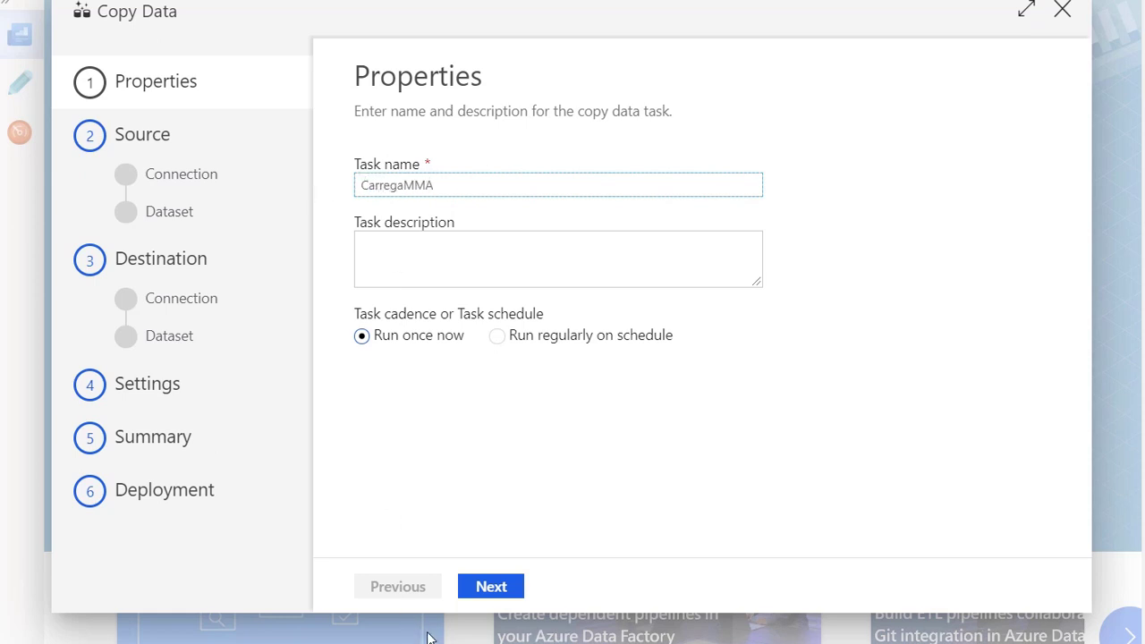
pyautogui.click(484, 587)
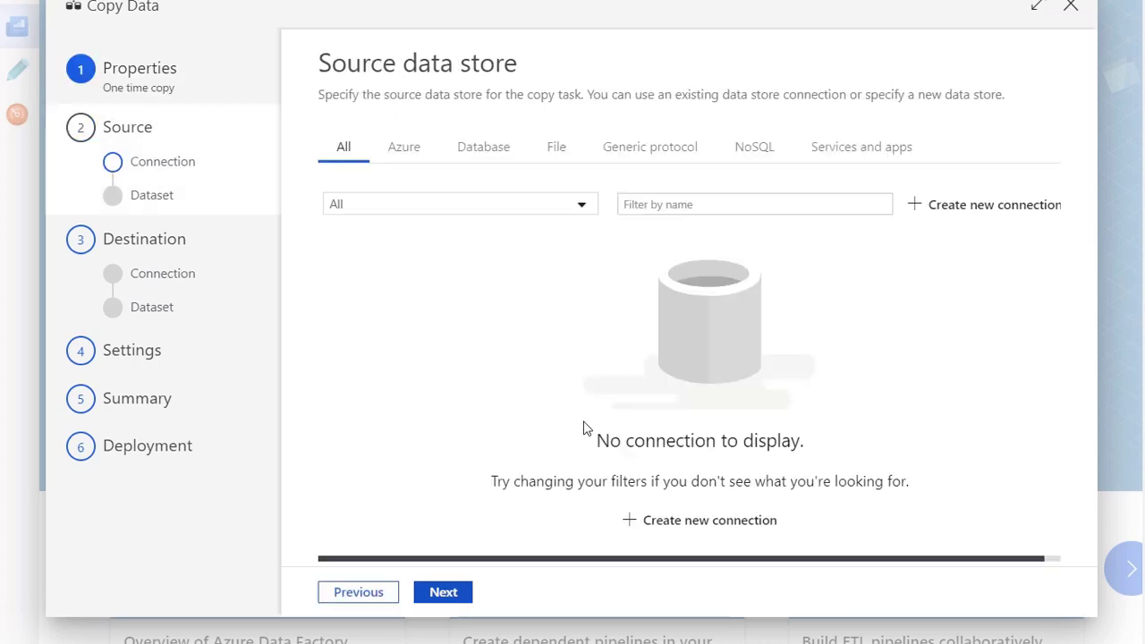
pyautogui.click(938, 213)
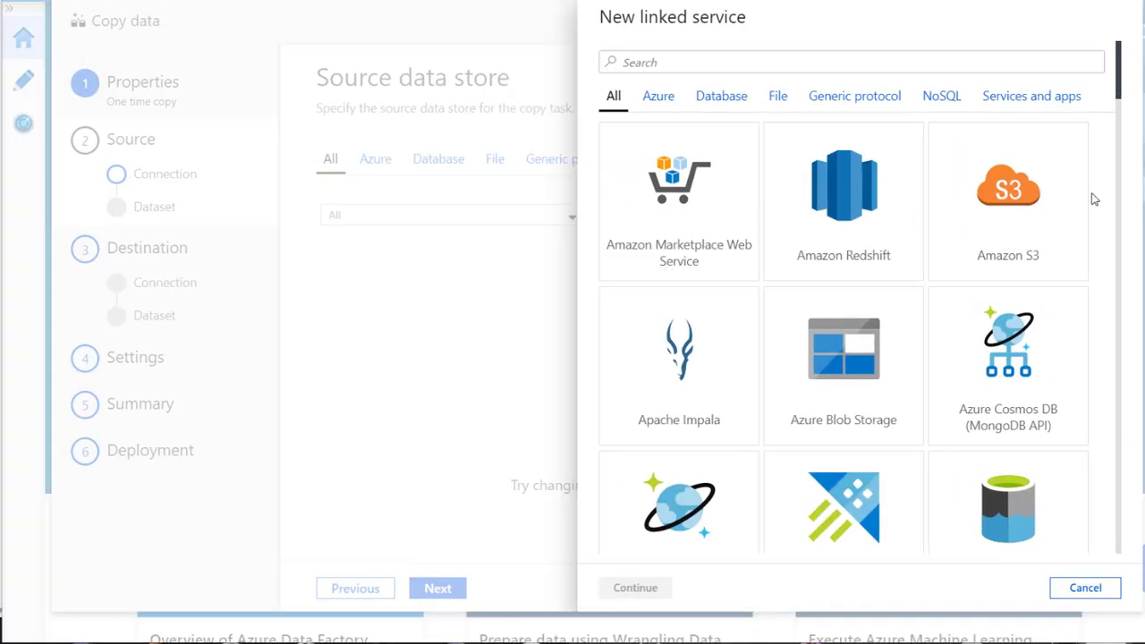
# Browse the full list of linked service connectors available for the source data store and return to its beginning.
pyautogui.scroll(-5, 1093, 198)
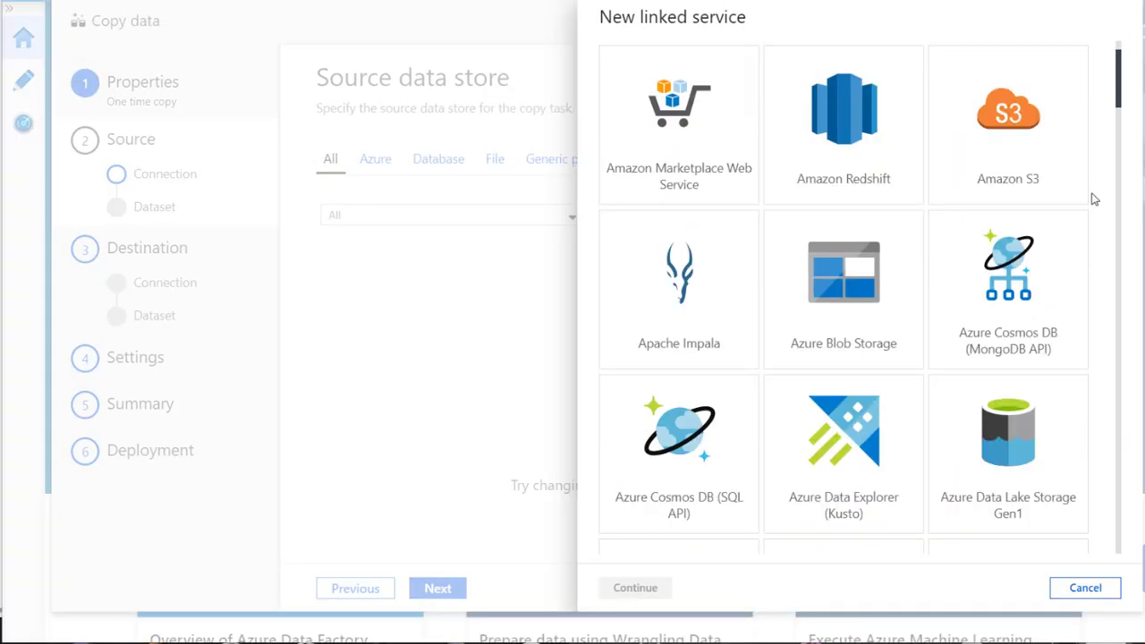
pyautogui.scroll(-5, 1093, 198)
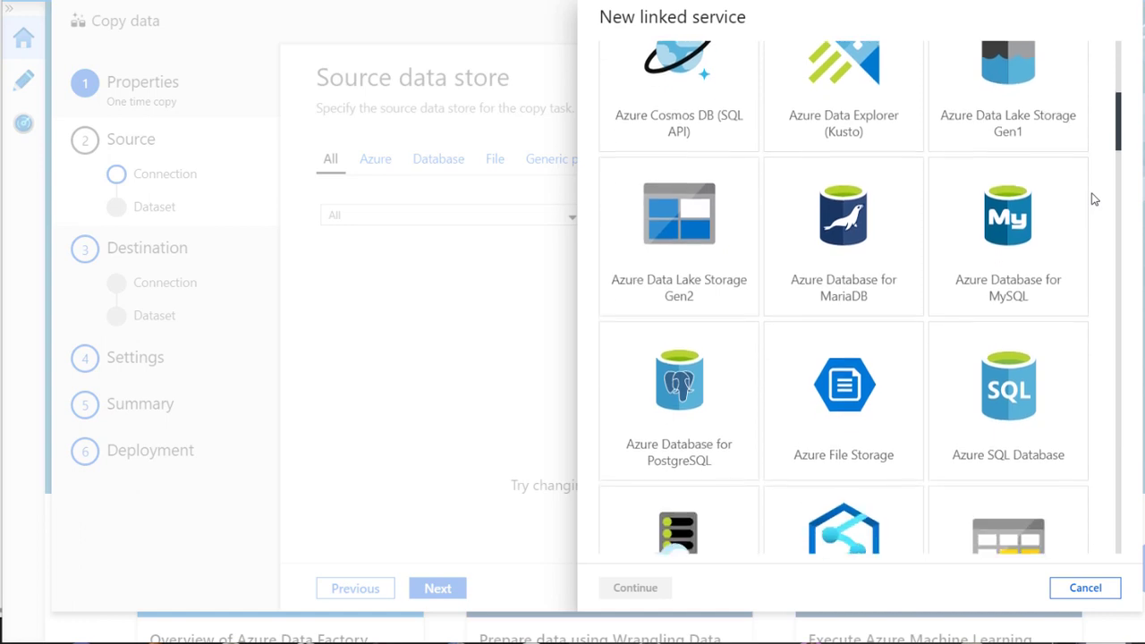
pyautogui.scroll(-5, 1093, 199)
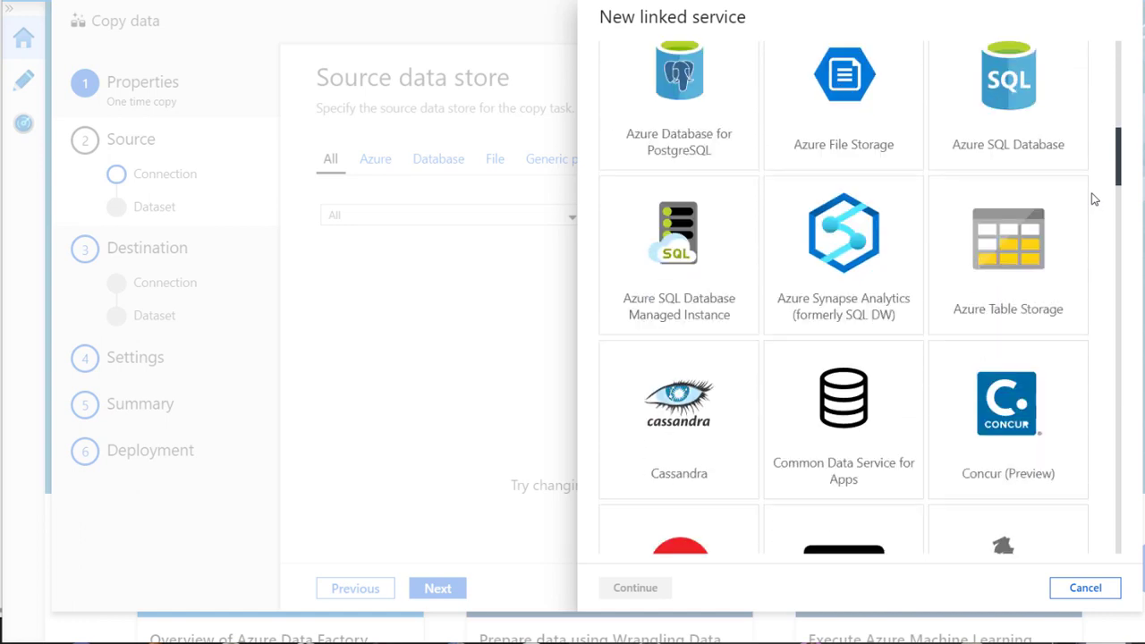
pyautogui.scroll(-4, 1093, 198)
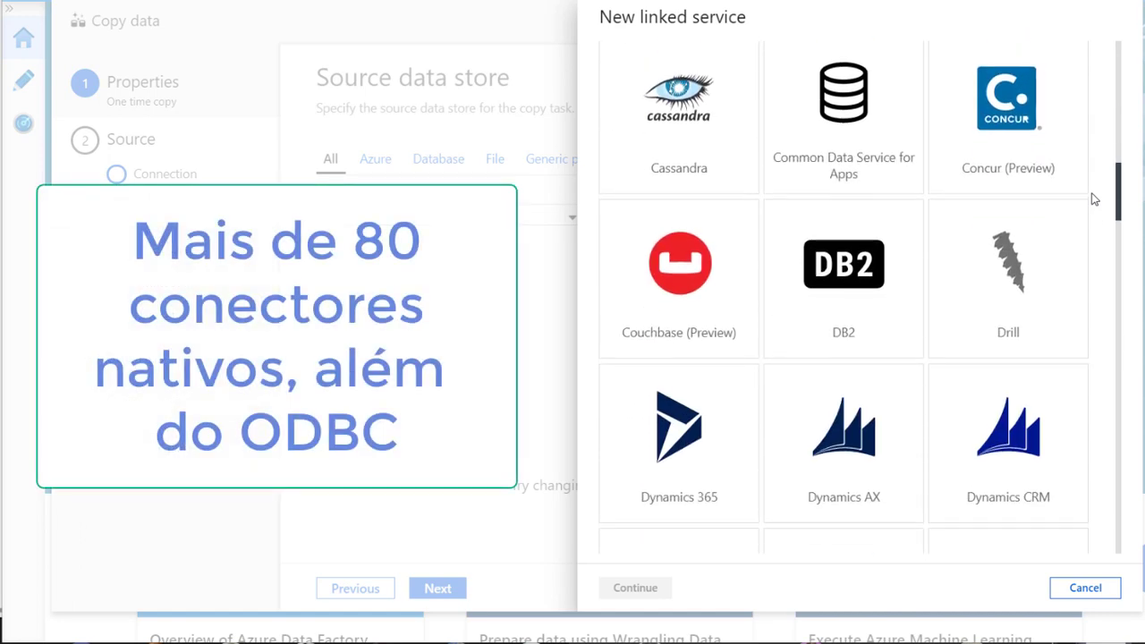
pyautogui.scroll(-5, 1093, 199)
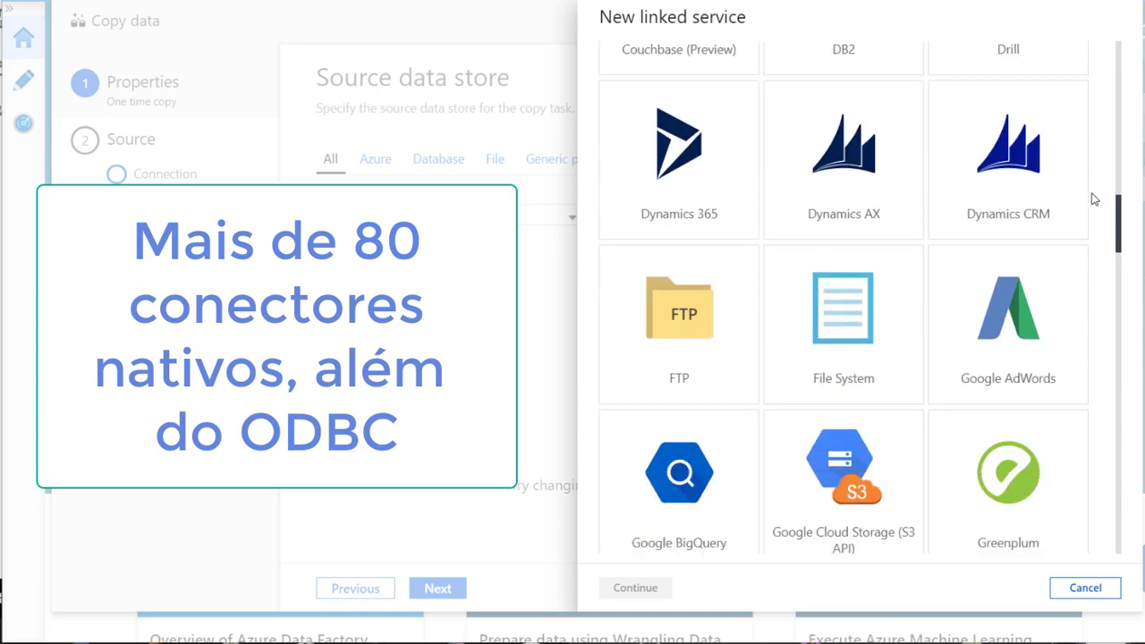
pyautogui.scroll(-6, 1093, 198)
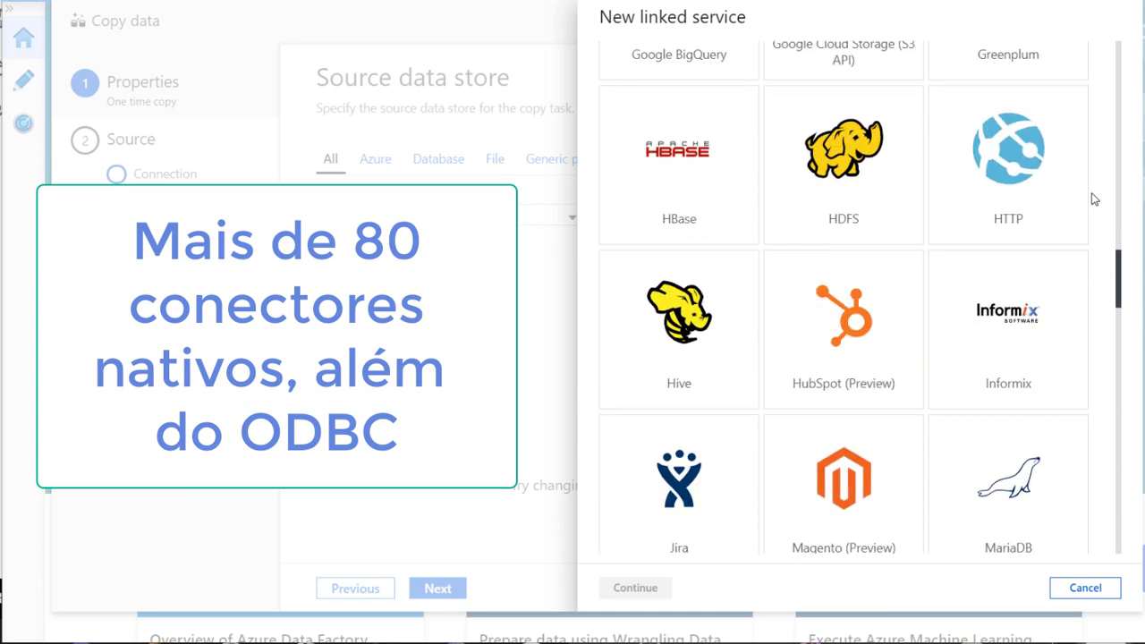
pyautogui.scroll(-5, 1093, 198)
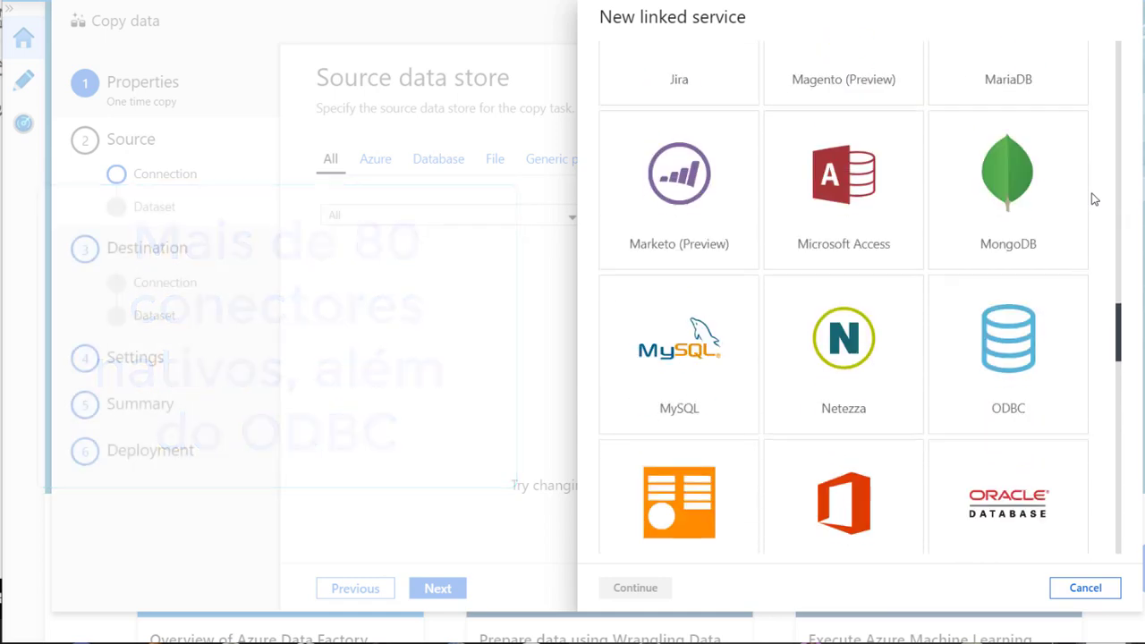
pyautogui.scroll(-7, 1093, 198)
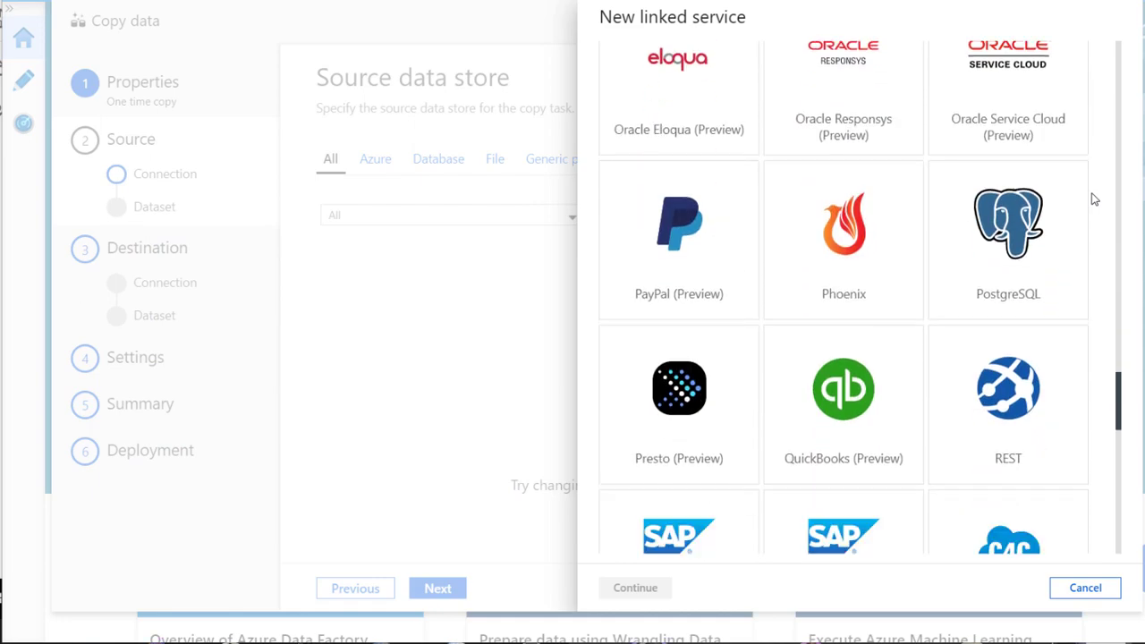
pyautogui.scroll(-4, 1094, 198)
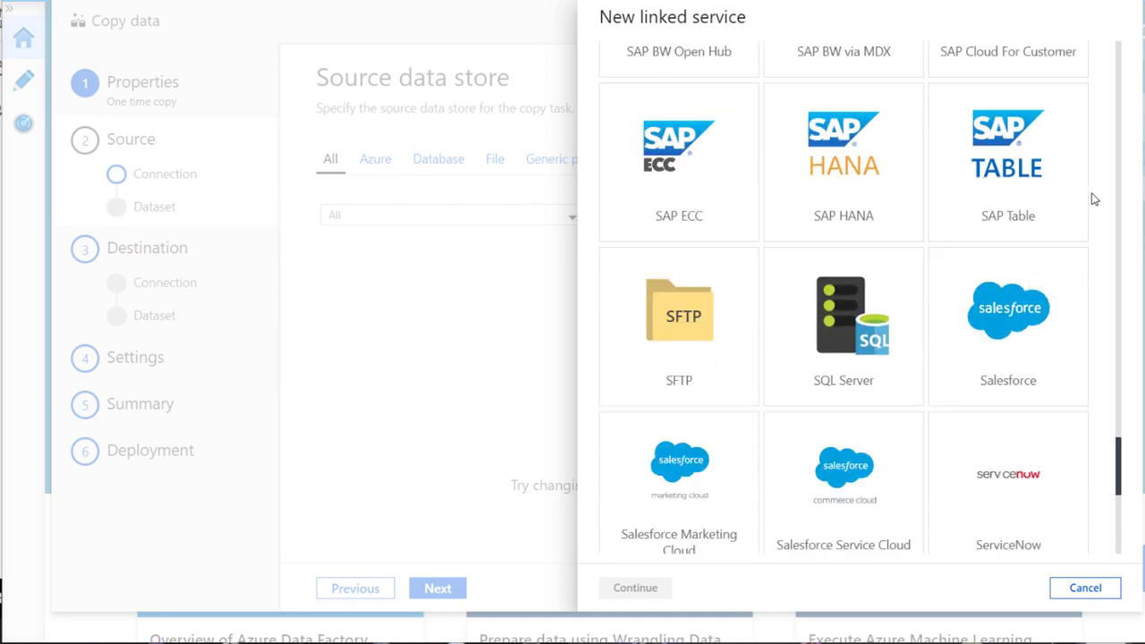
pyautogui.scroll(-4, 1093, 198)
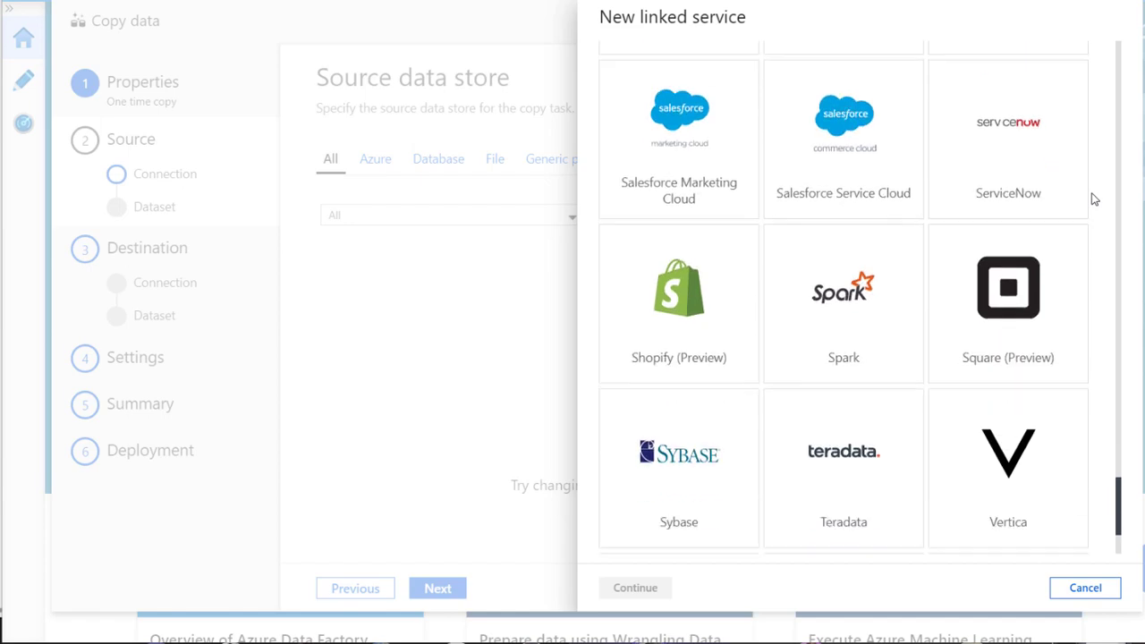
pyautogui.scroll(20, 1093, 199)
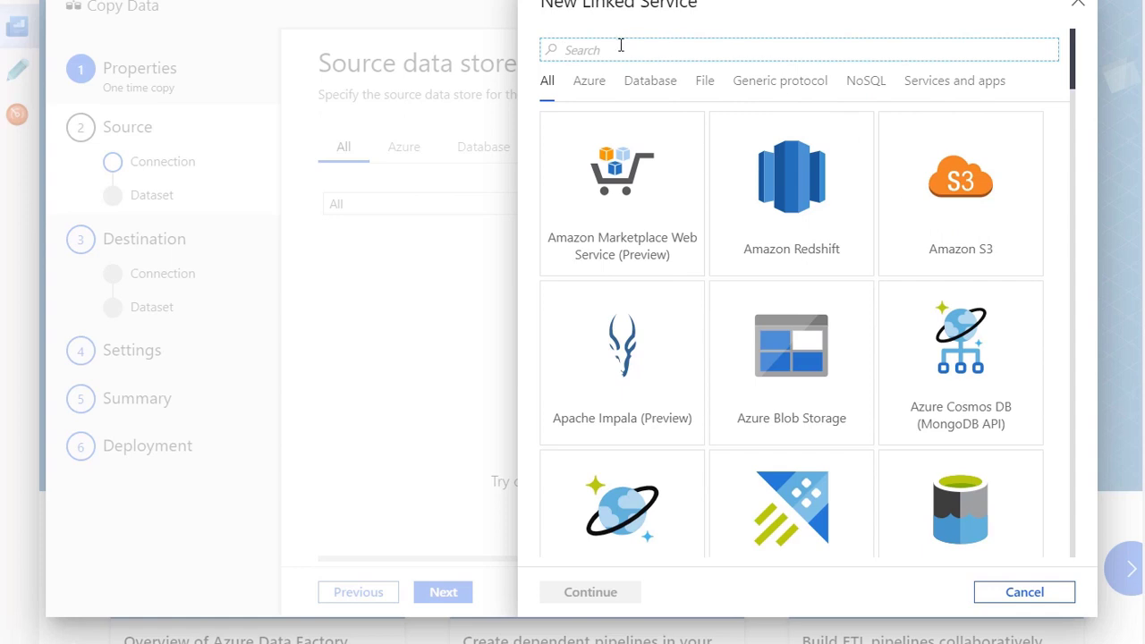
# Find the SQL Server database connector for the source and name the new linked service MeuSQLServer.
pyautogui.write('SQL')
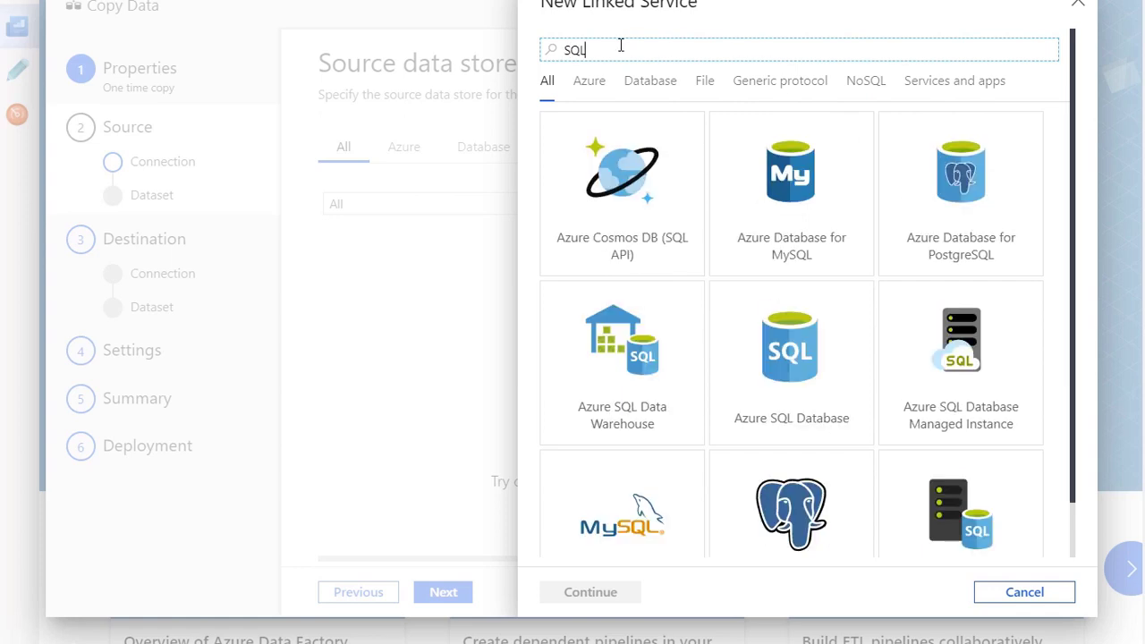
pyautogui.click(651, 80)
pyautogui.click(627, 376)
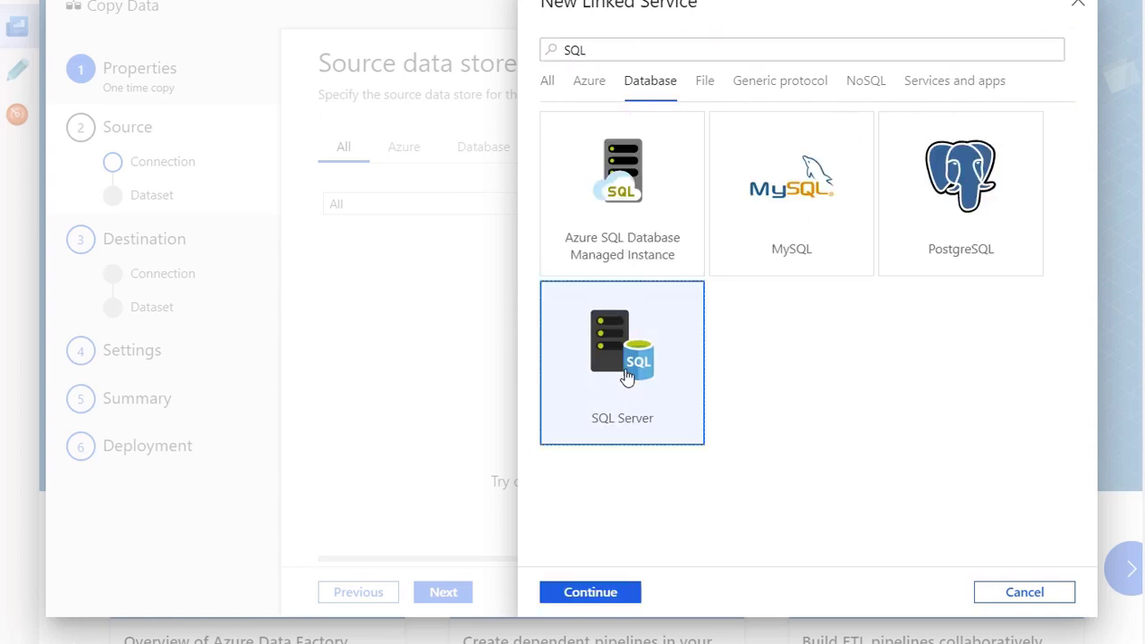
pyautogui.click(611, 592)
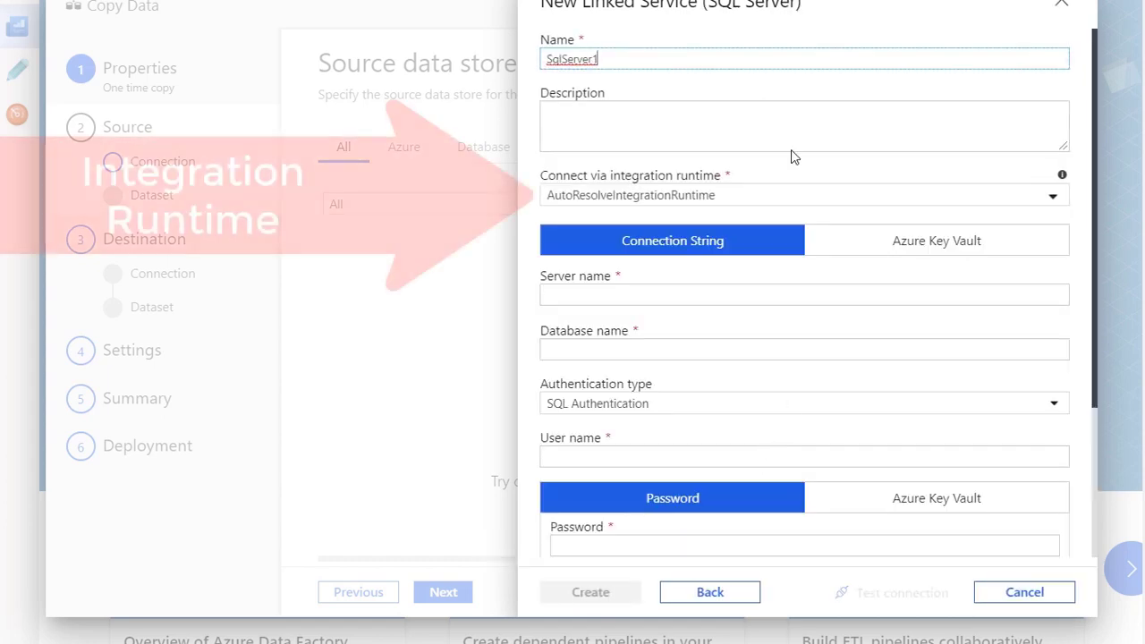
pyautogui.moveTo(602, 59); pyautogui.dragTo(503, 82)
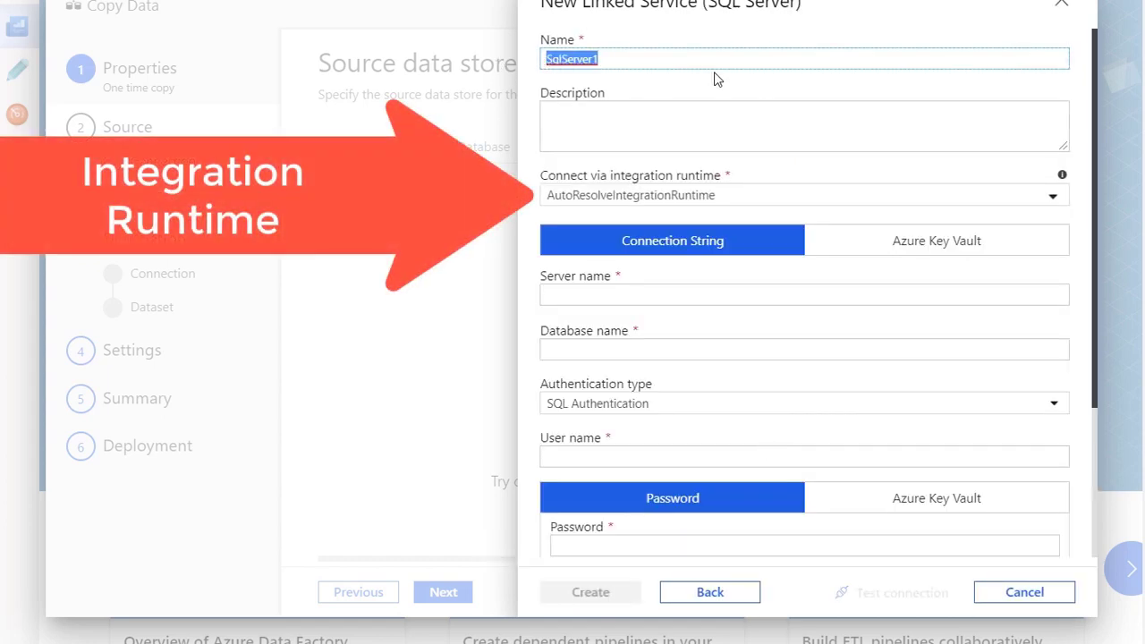
pyautogui.write('MeuSQL')
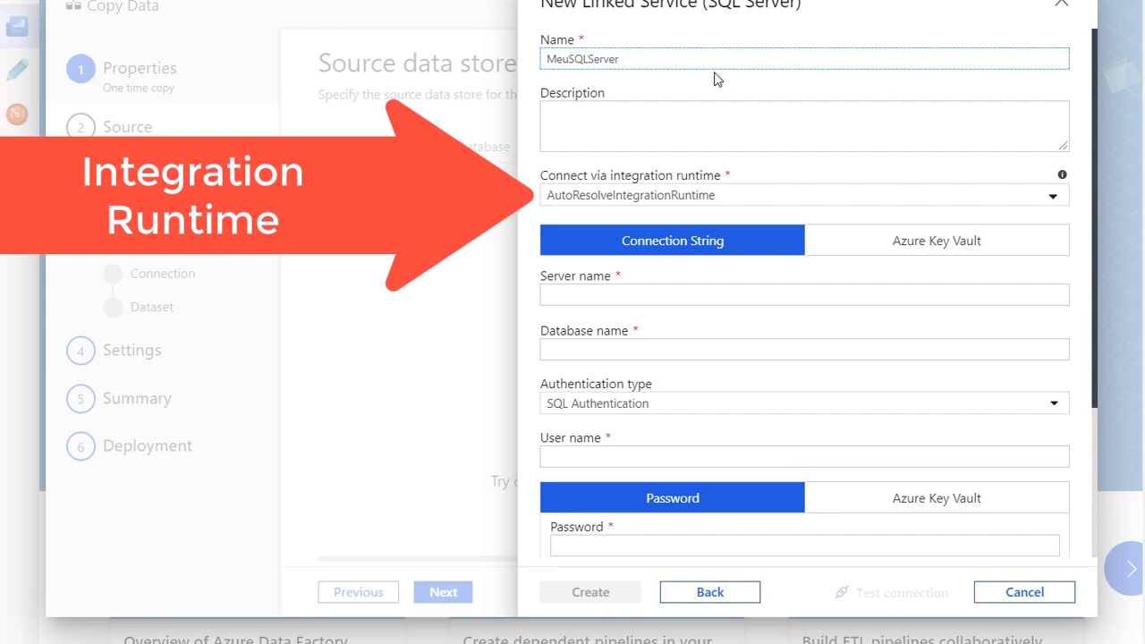
# Create a new self-hosted integration runtime named MeuIR for the linked service and dismiss its notification.
pyautogui.click(726, 197)
pyautogui.click(615, 222)
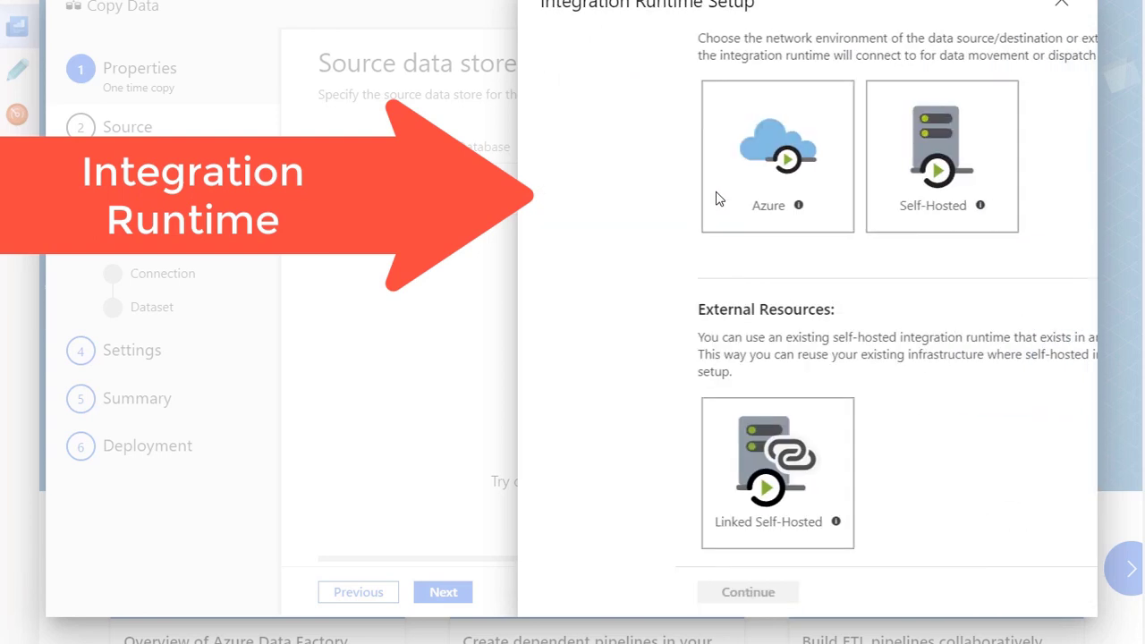
pyautogui.click(773, 166)
pyautogui.click(602, 597)
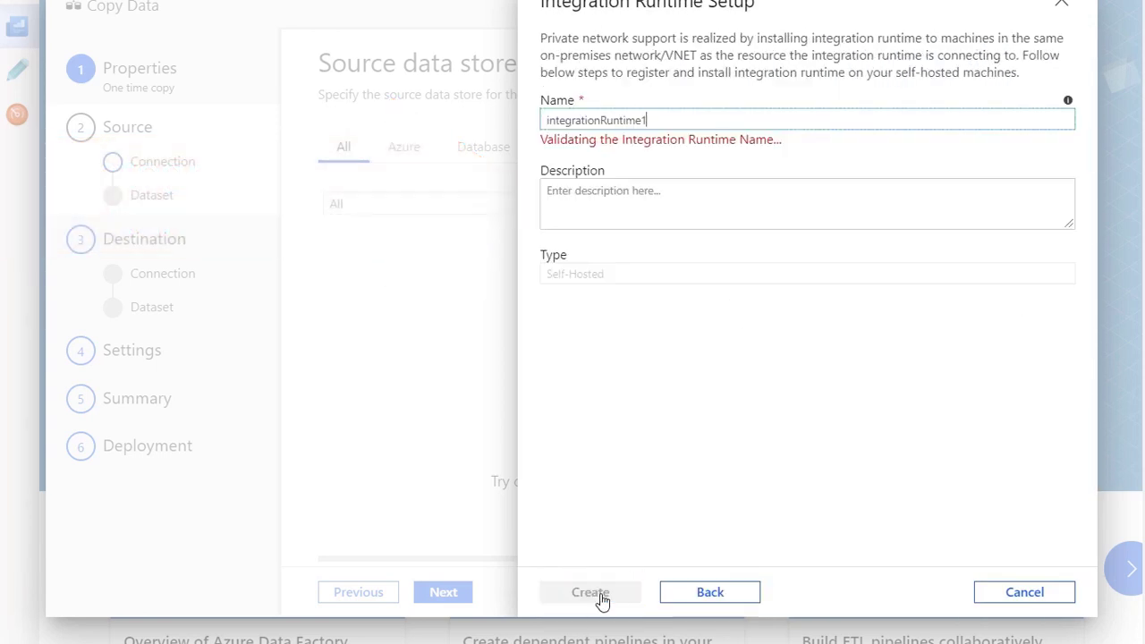
pyautogui.doubleClick(659, 119)
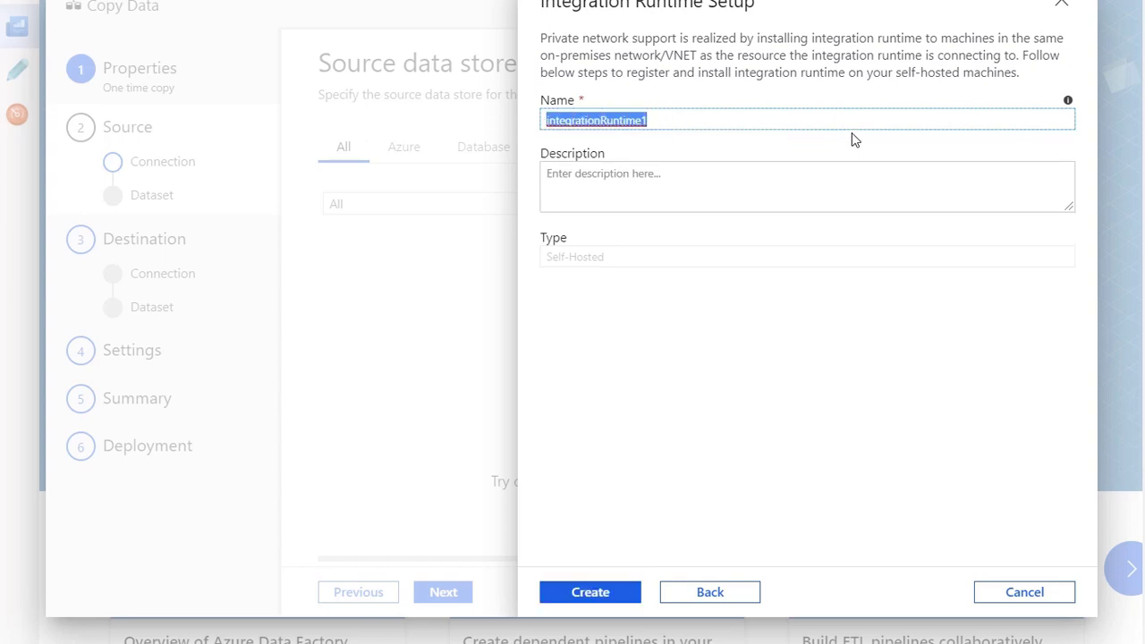
pyautogui.write('MeuI')
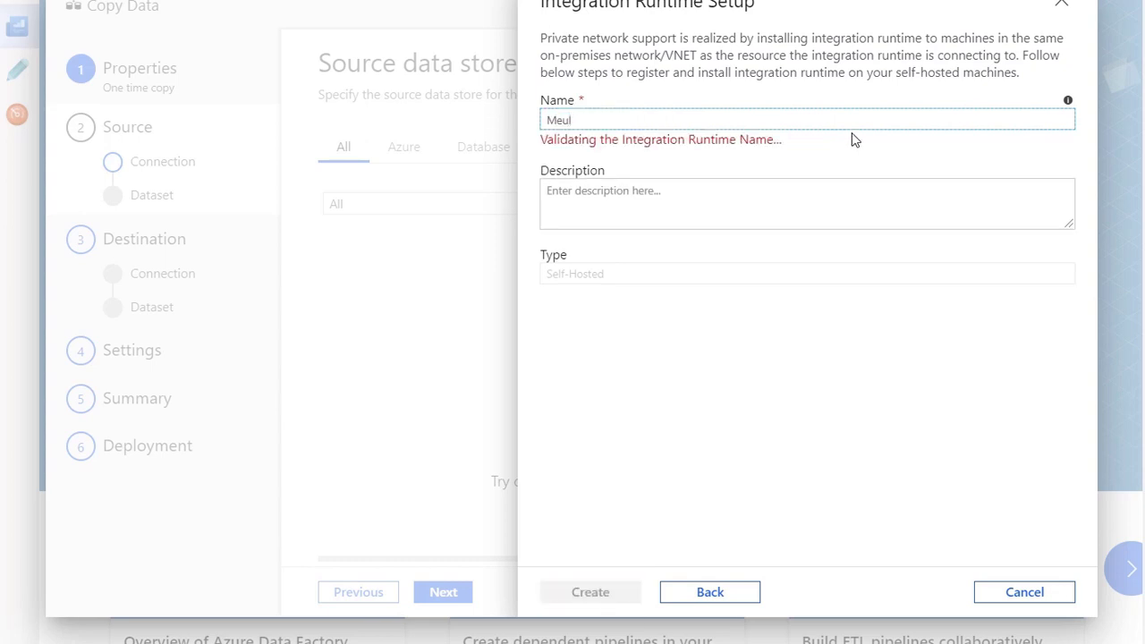
pyautogui.write('R')
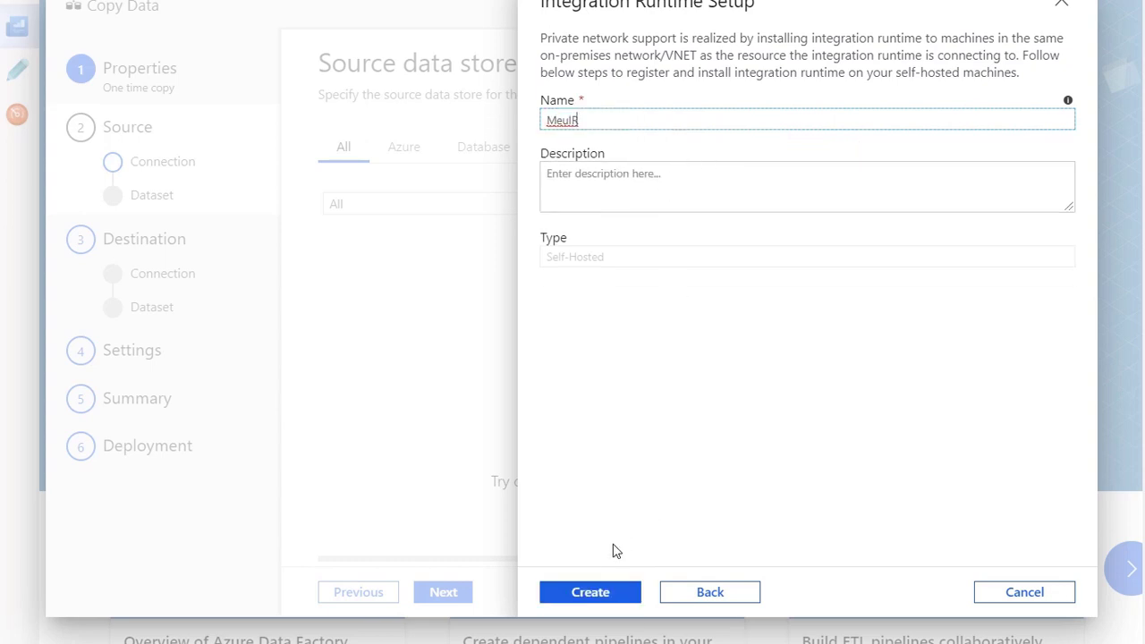
pyautogui.press('Return')
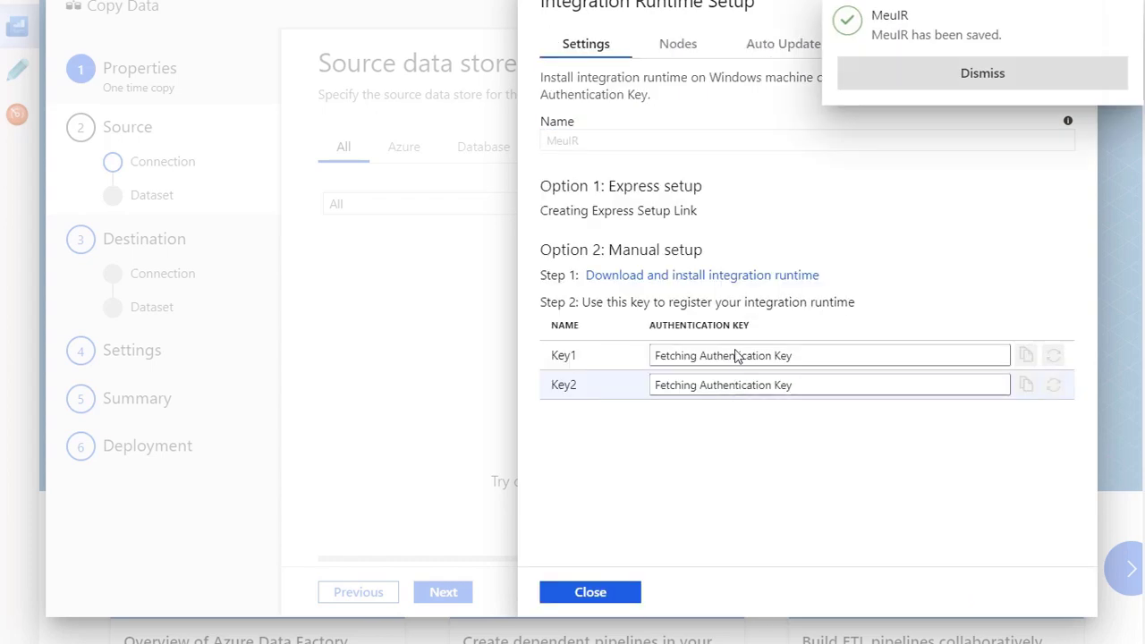
pyautogui.click(939, 82)
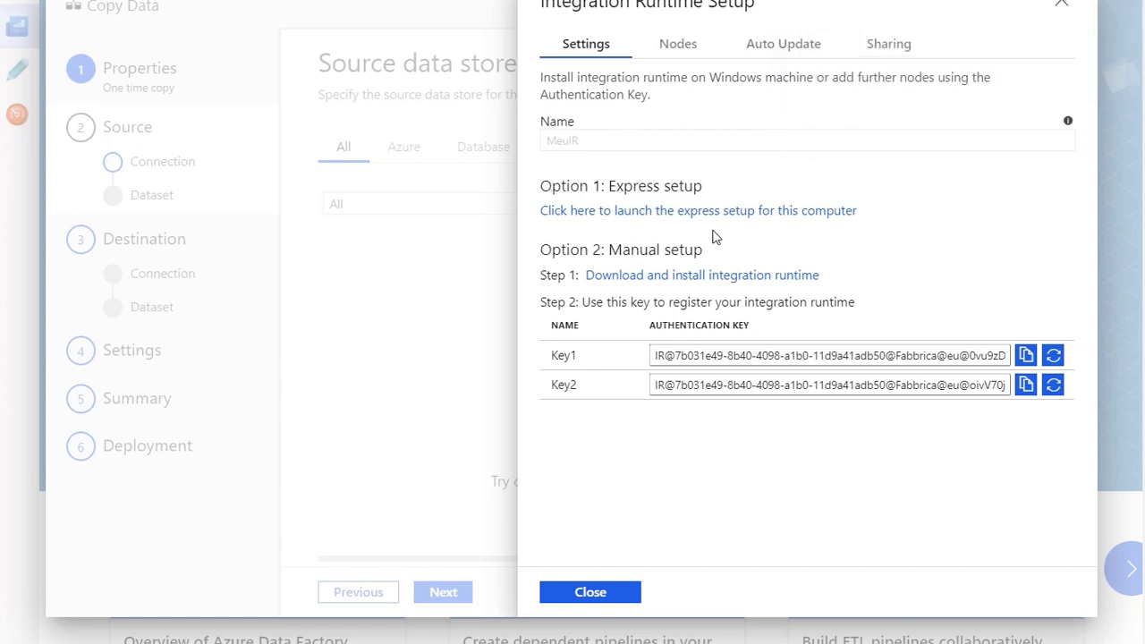
# Install the MeuIR integration runtime on this computer with the express setup and return to the linked service form.
pyautogui.click(761, 215)
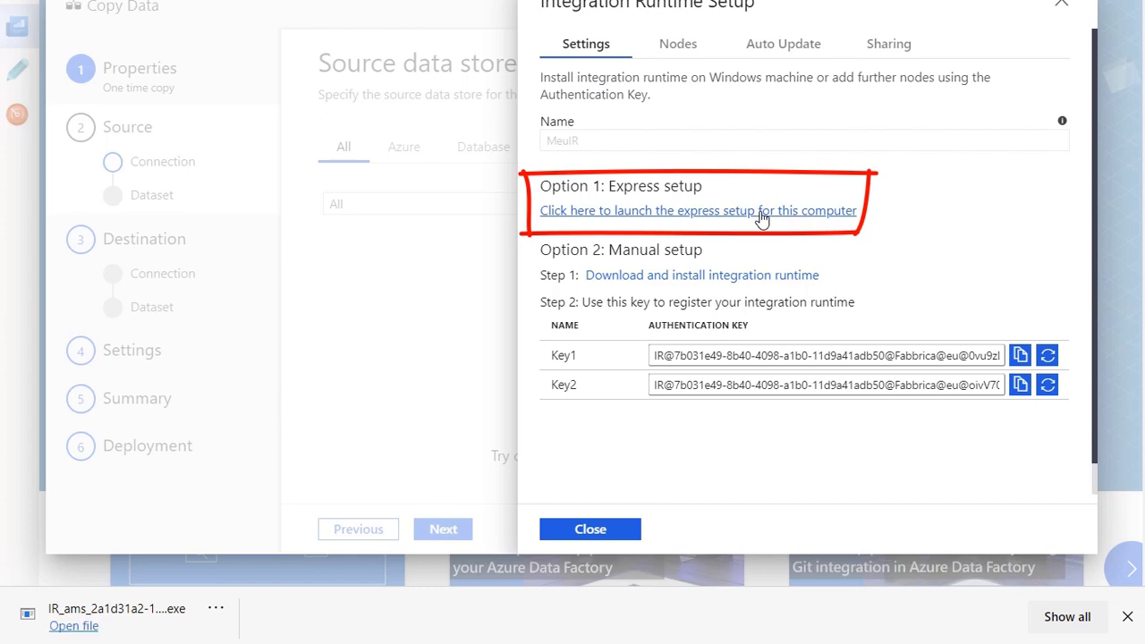
pyautogui.click(109, 625)
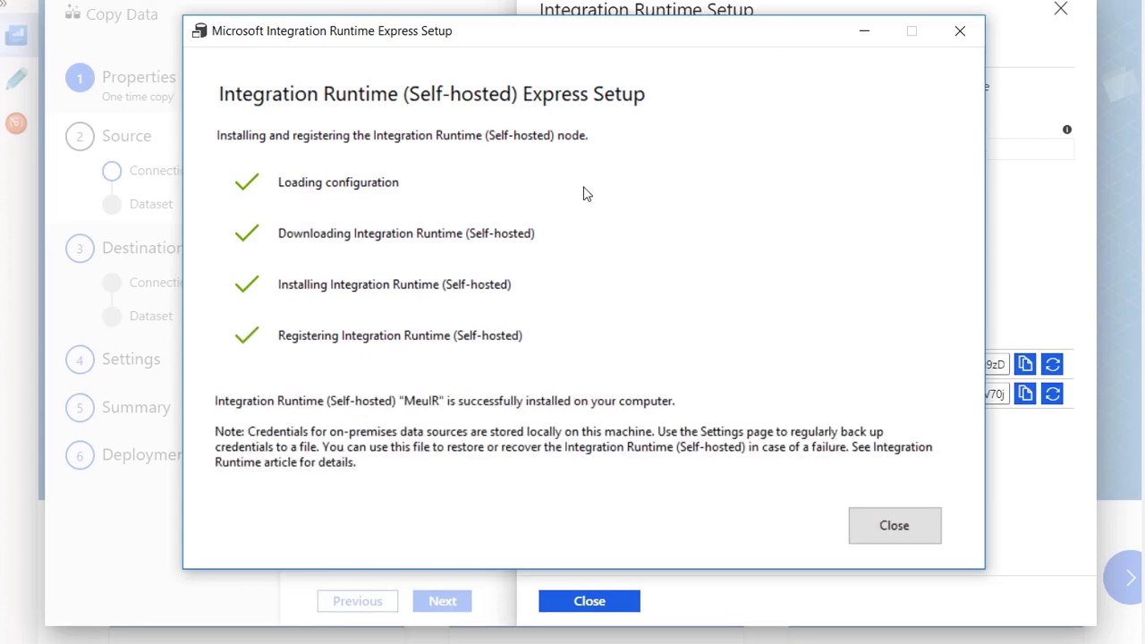
pyautogui.click(905, 526)
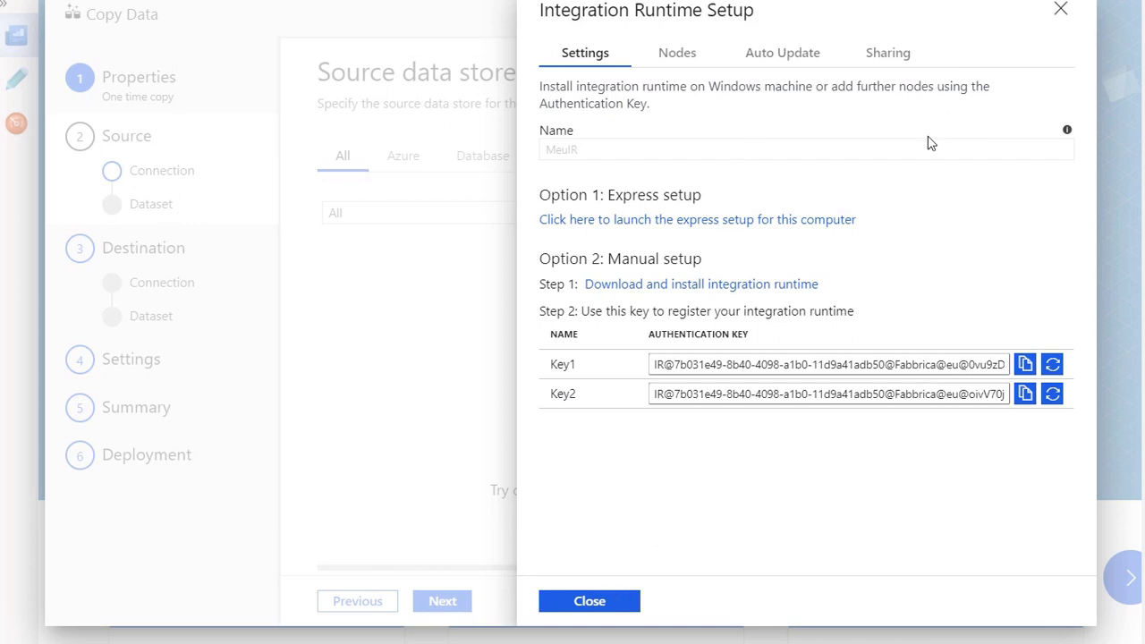
pyautogui.click(612, 609)
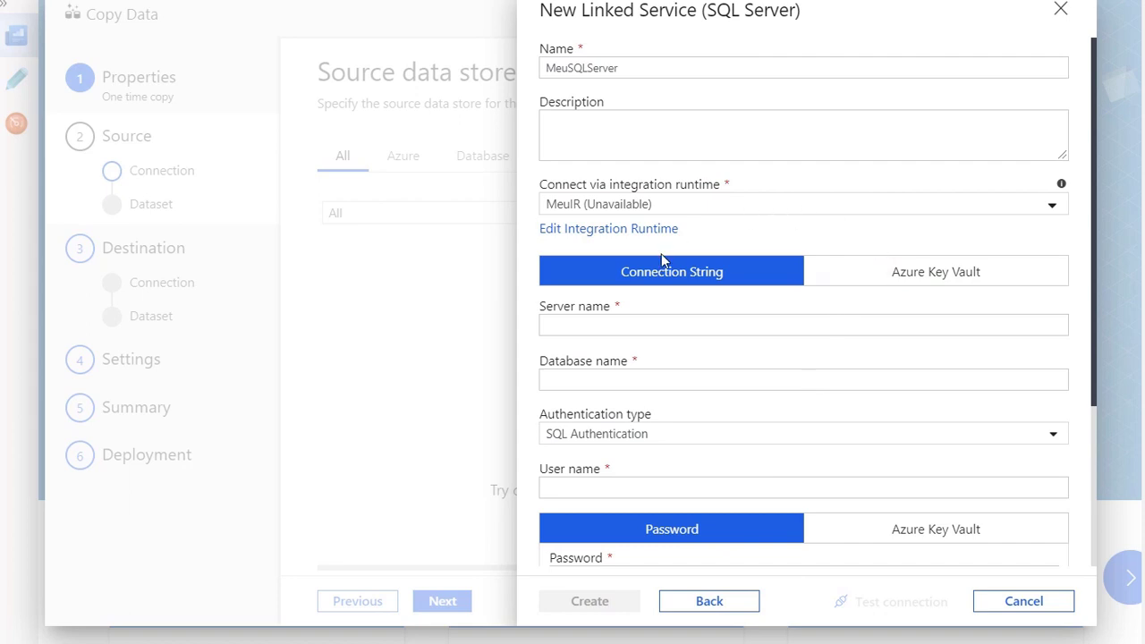
# Set the linked service's server name to batdell\SQL2019 and its database name to MMA.
pyautogui.click(575, 325)
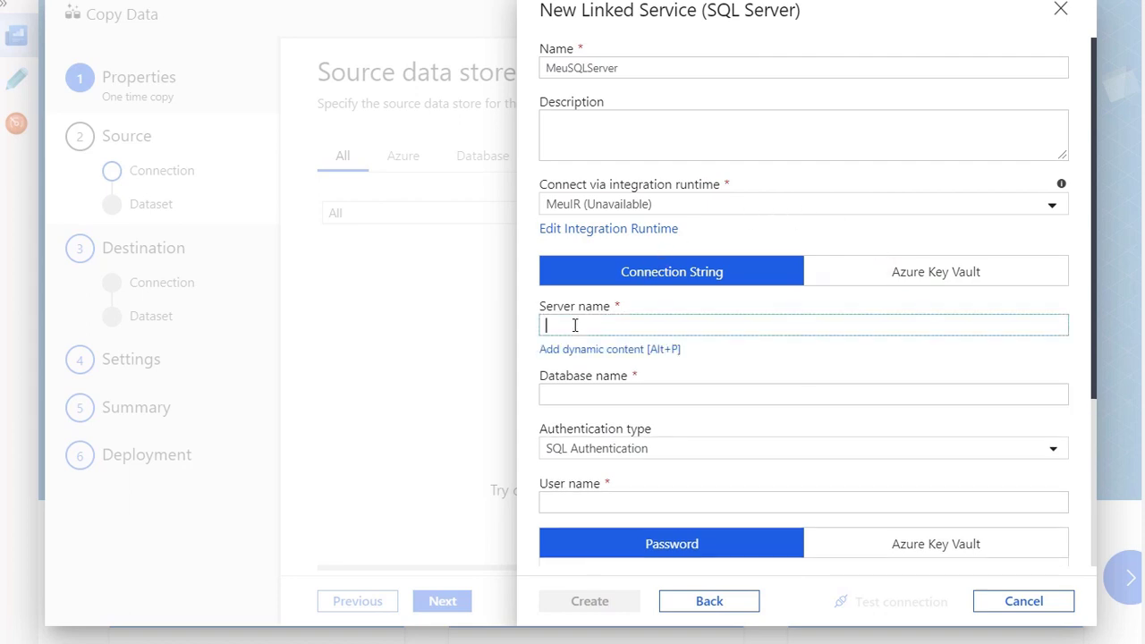
pyautogui.write('batdell\\SQL')
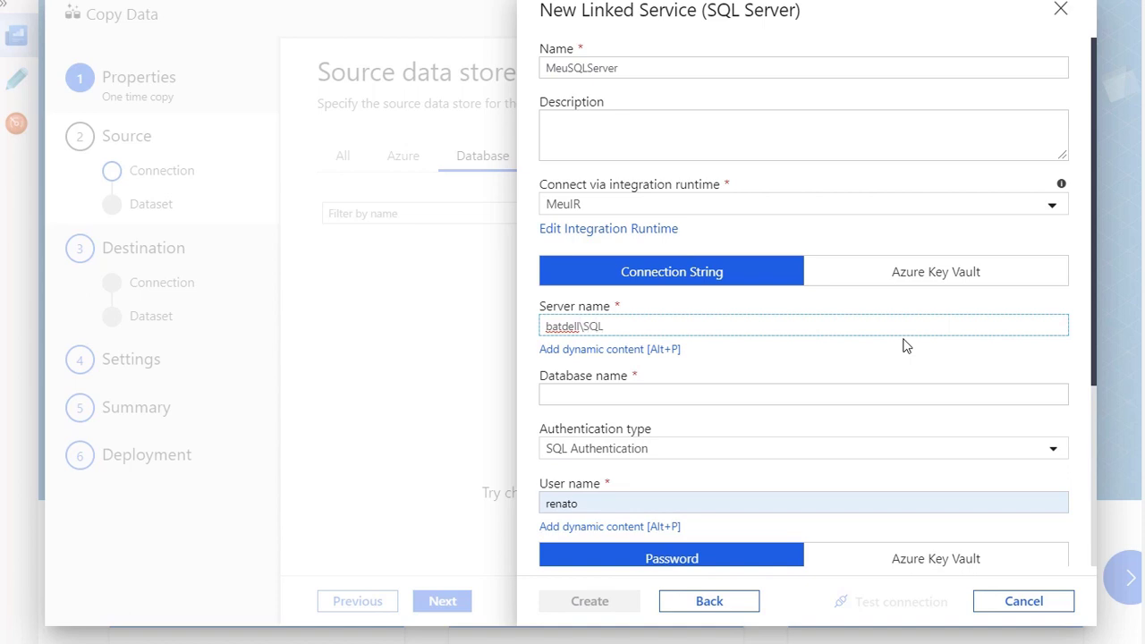
pyautogui.write('2019')
pyautogui.click(764, 399)
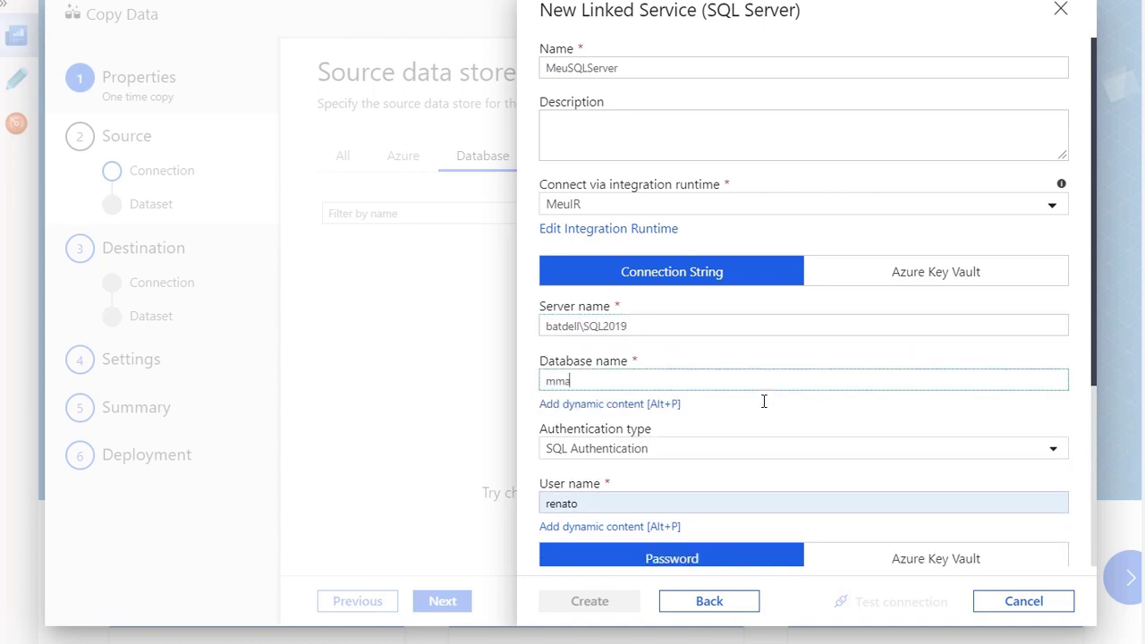
pyautogui.write('mma')
pyautogui.hotkey('ctrl', 'a')
pyautogui.press('BackSpace')
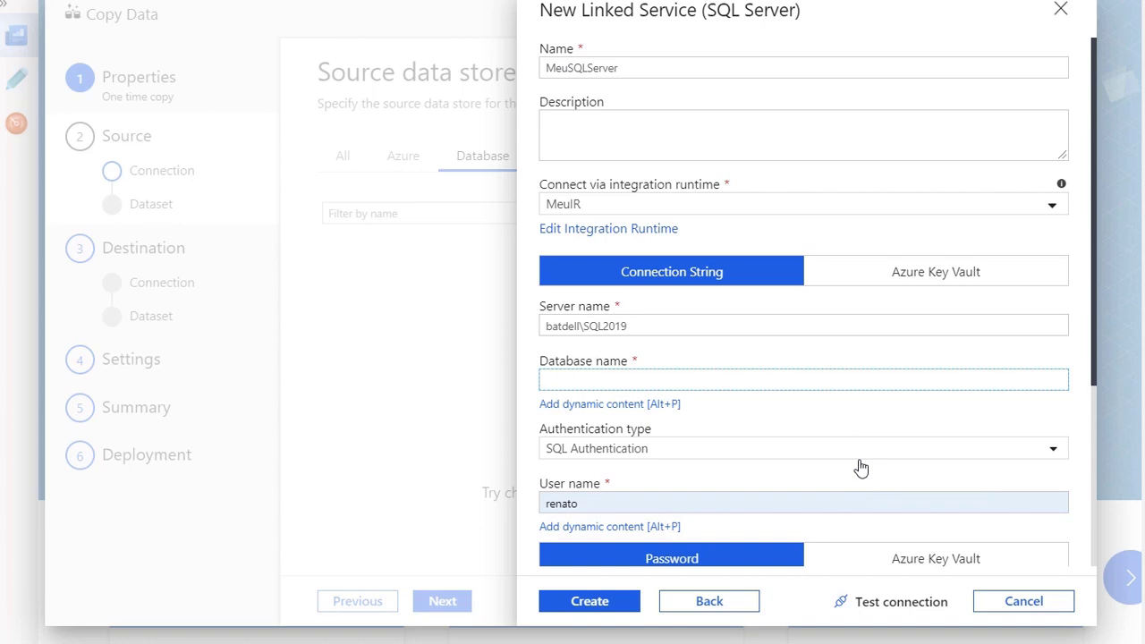
pyautogui.write('MMA')
# Test the SQL Server connection, create the linked service and continue with MeuSQLServer as the source data store.
pyautogui.scroll(-2, 867, 400)
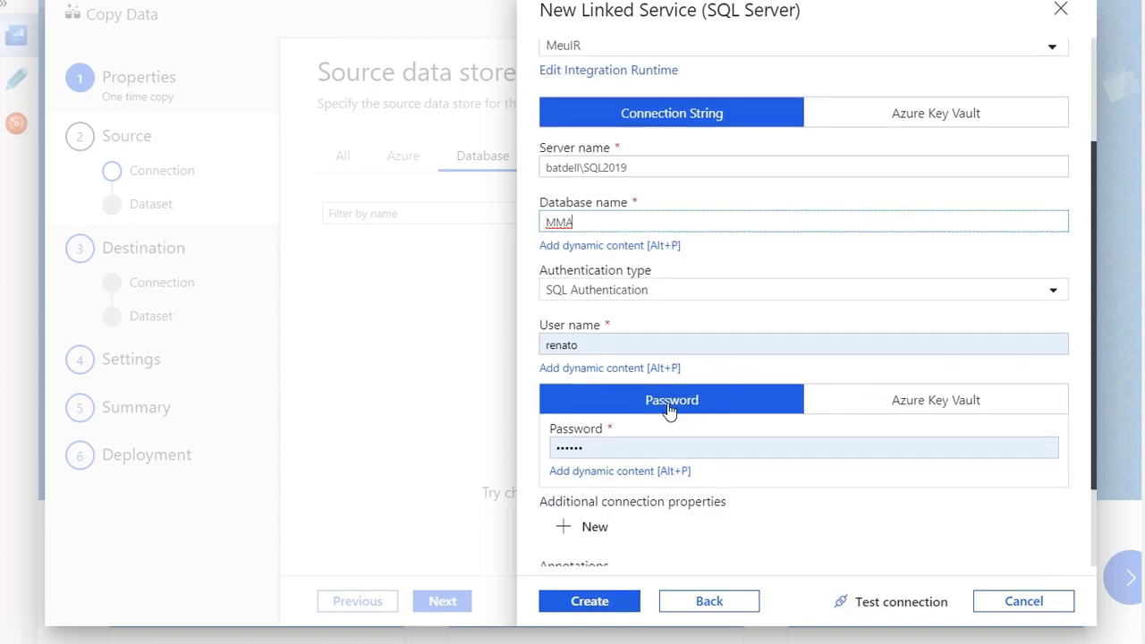
pyautogui.scroll(-1, 691, 322)
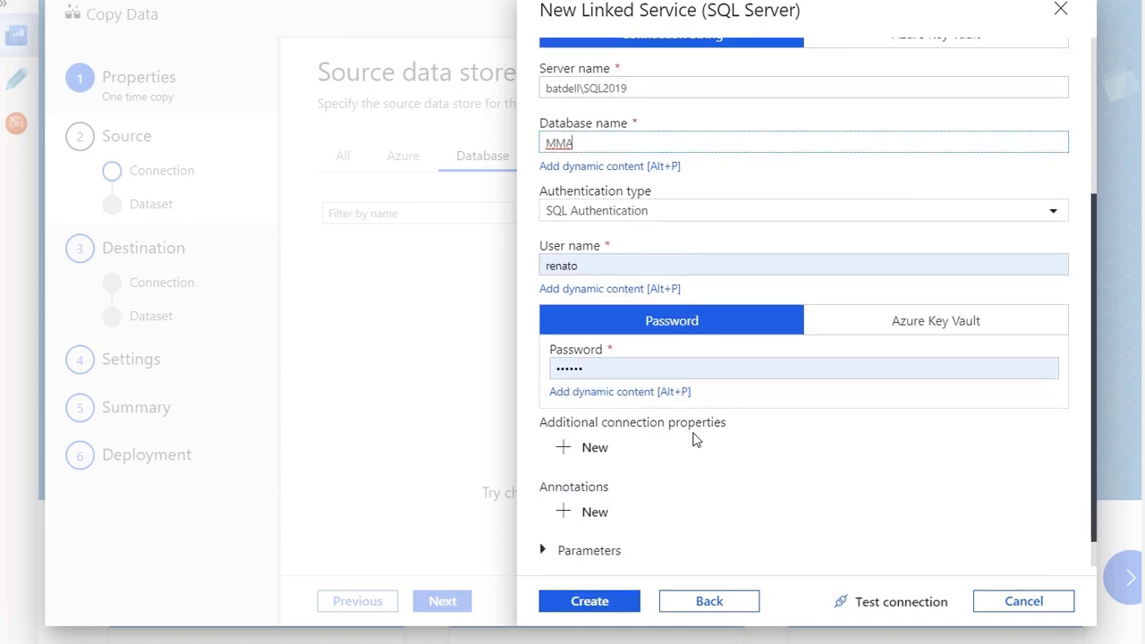
pyautogui.click(919, 611)
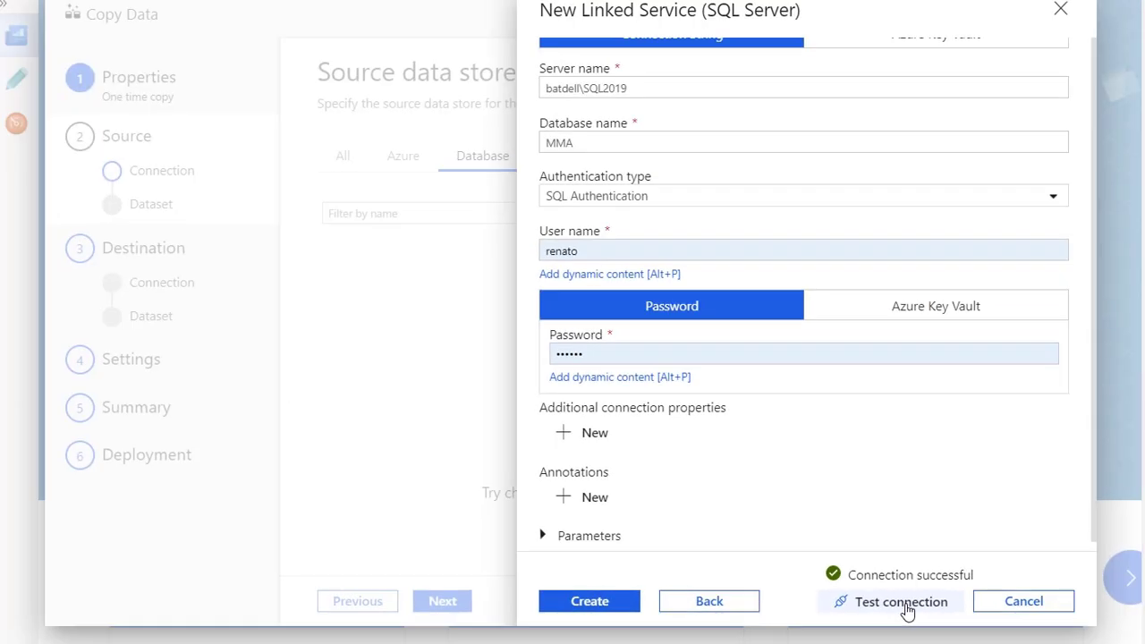
pyautogui.click(301, 611)
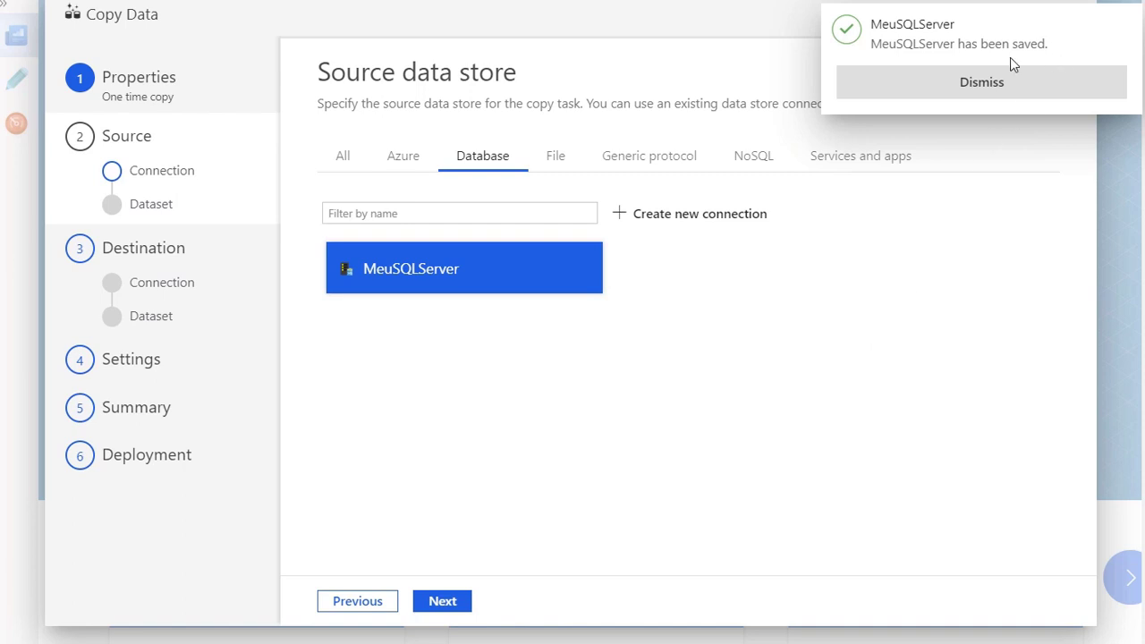
pyautogui.click(1004, 86)
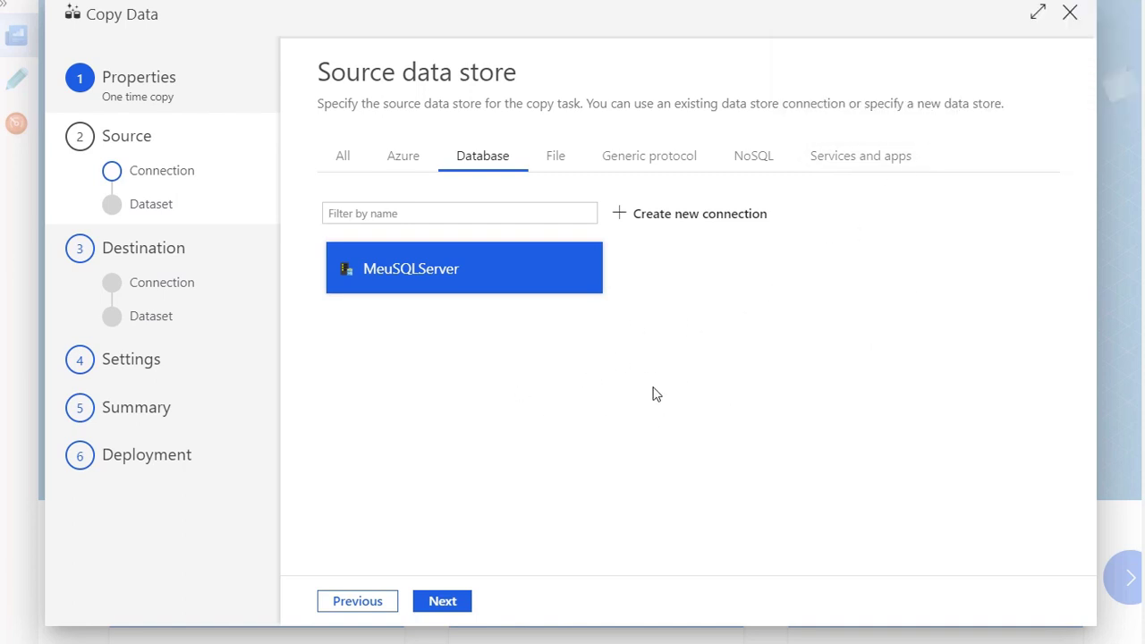
pyautogui.click(442, 602)
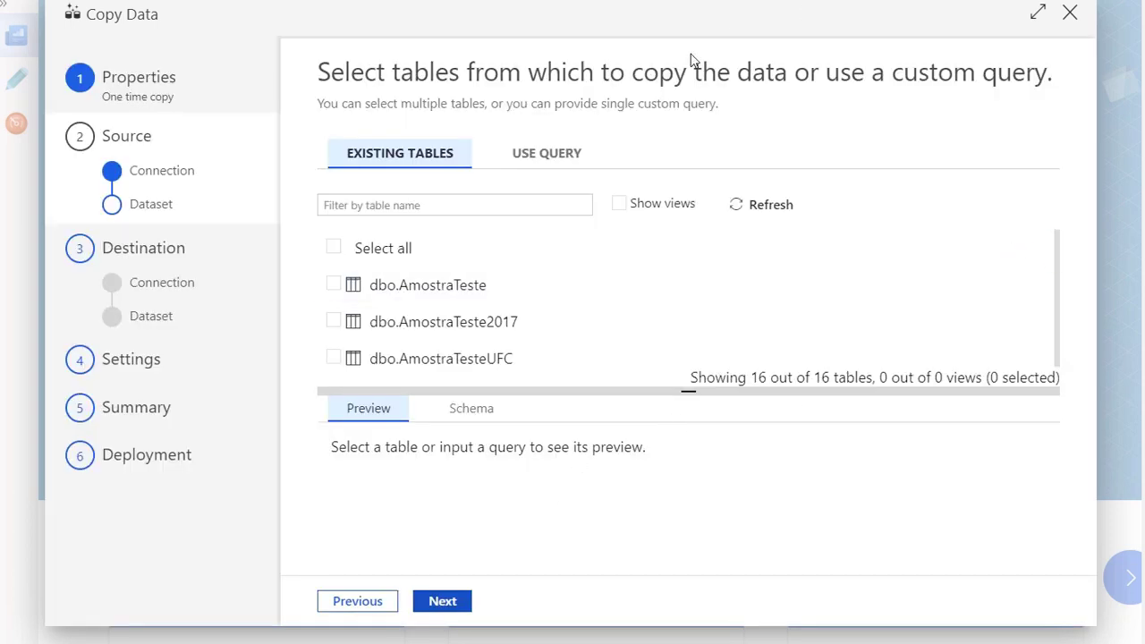
# Select the dbo.ResultadosMMA table as the copy source and look through the columns of its data preview.
pyautogui.scroll(-5, 508, 281)
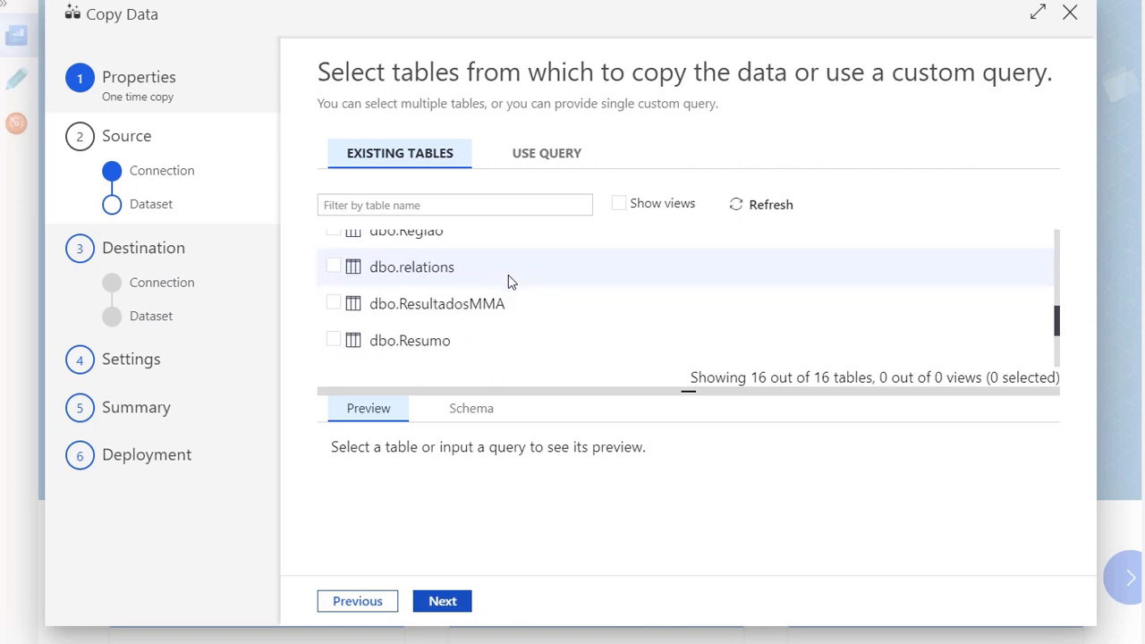
pyautogui.scroll(-1, 508, 281)
pyautogui.click(333, 262)
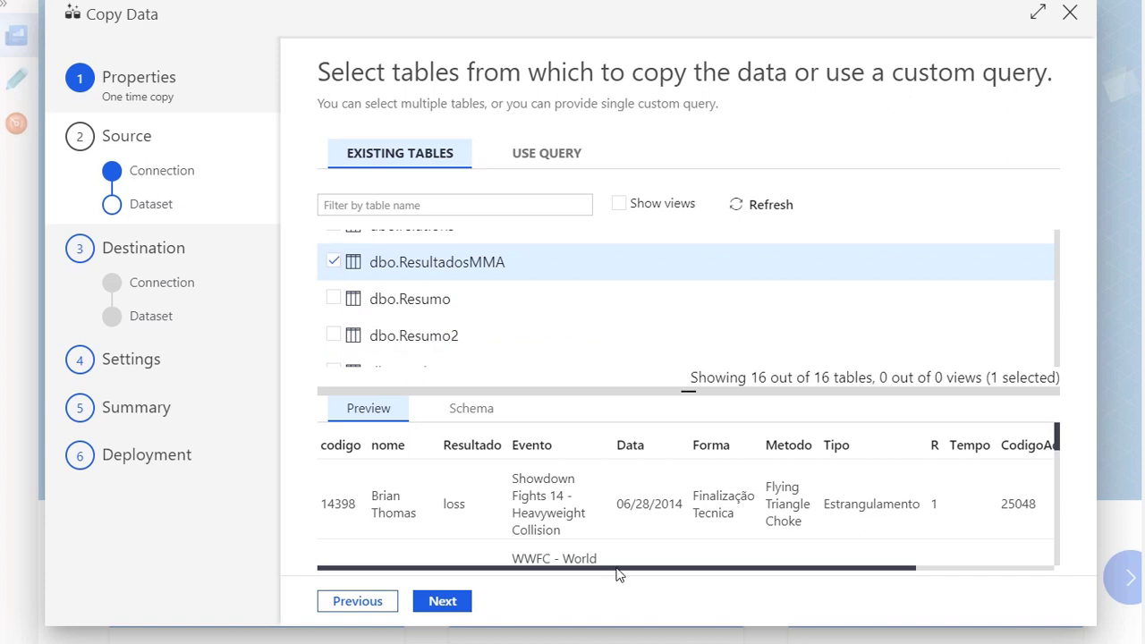
pyautogui.moveTo(617, 573); pyautogui.dragTo(801, 573)
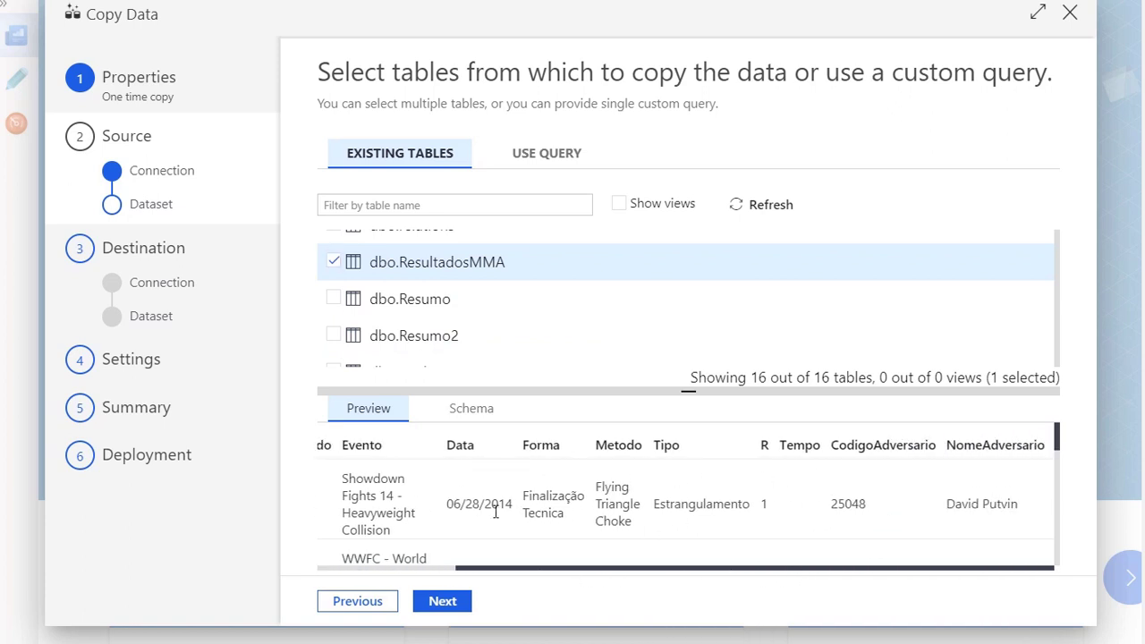
# Try a custom source query reading select * from ResultadoMMA.
pyautogui.click(565, 155)
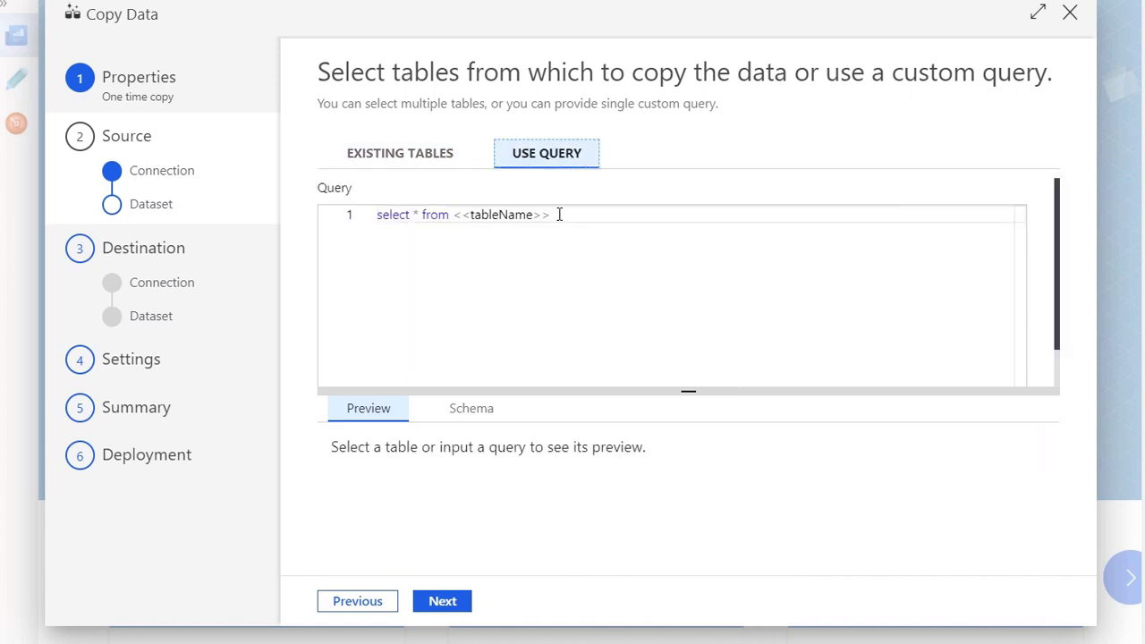
pyautogui.moveTo(559, 215); pyautogui.dragTo(450, 214)
pyautogui.write('RE')
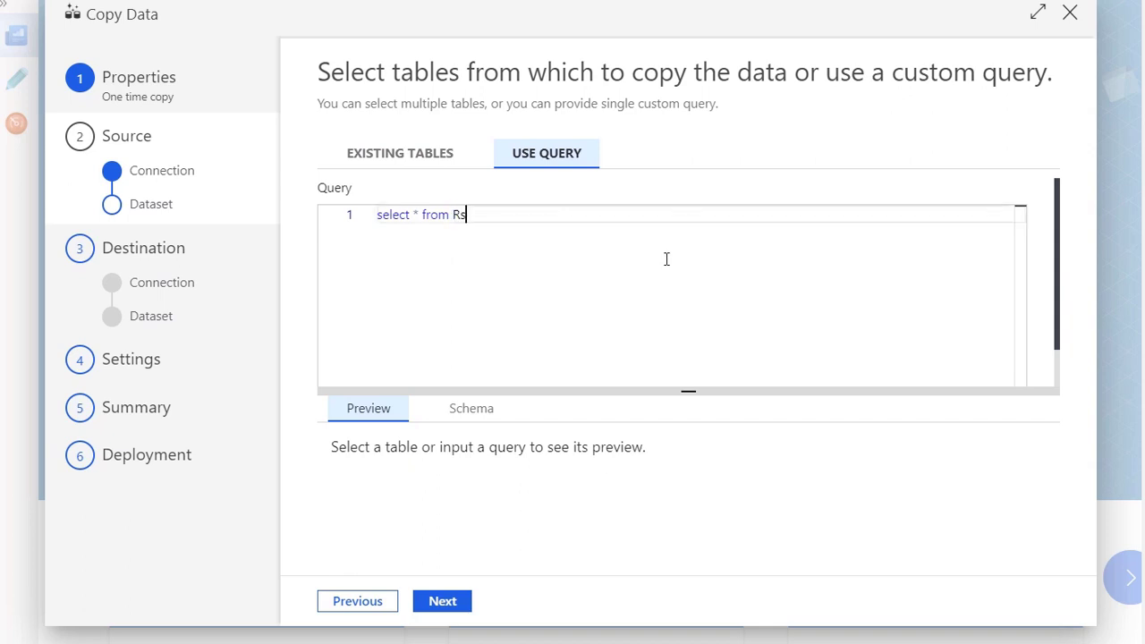
pyautogui.write('sultadoMMA')
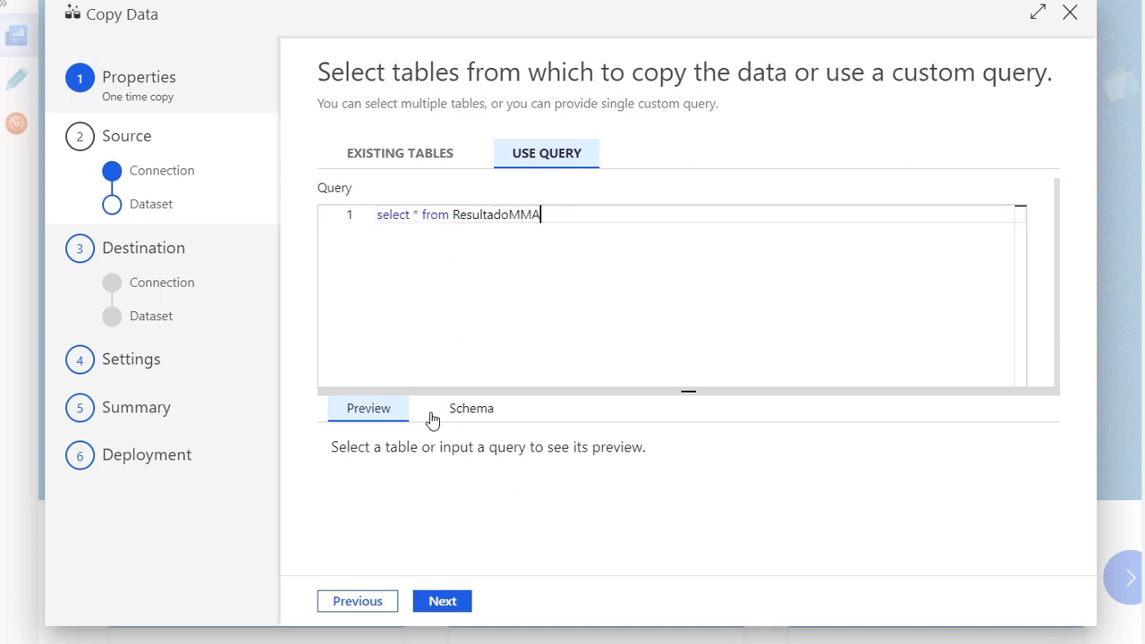
# Return to the existing tables, keep dbo.ResultadosMMA as the source and continue to the destination data store.
pyautogui.click(416, 161)
pyautogui.scroll(-1, 579, 284)
pyautogui.scroll(-10, 579, 284)
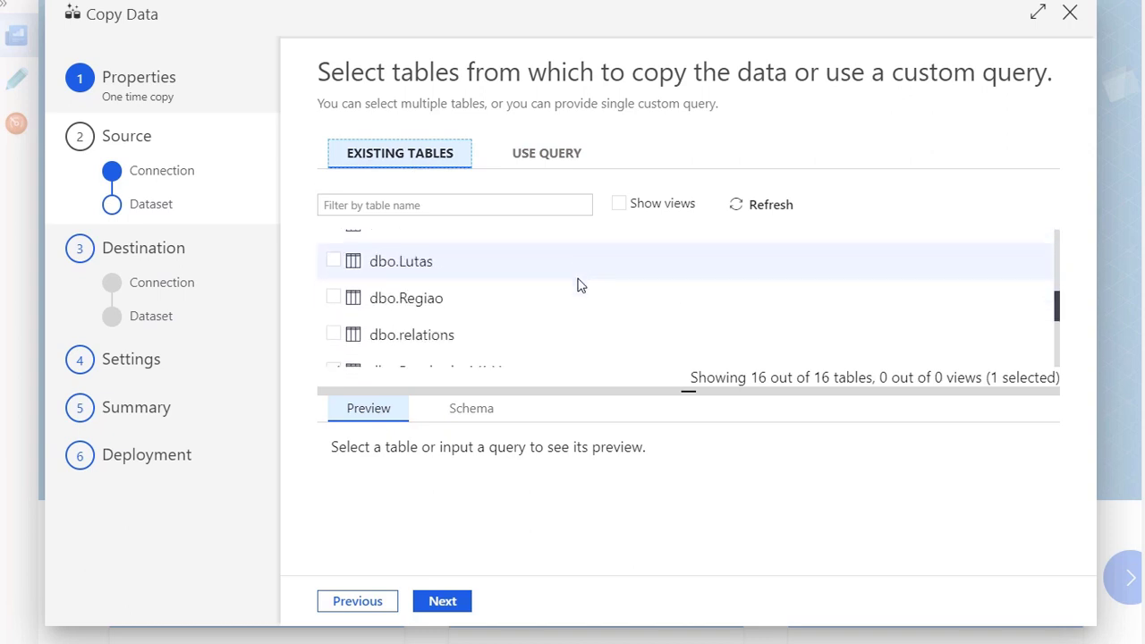
pyautogui.click(478, 283)
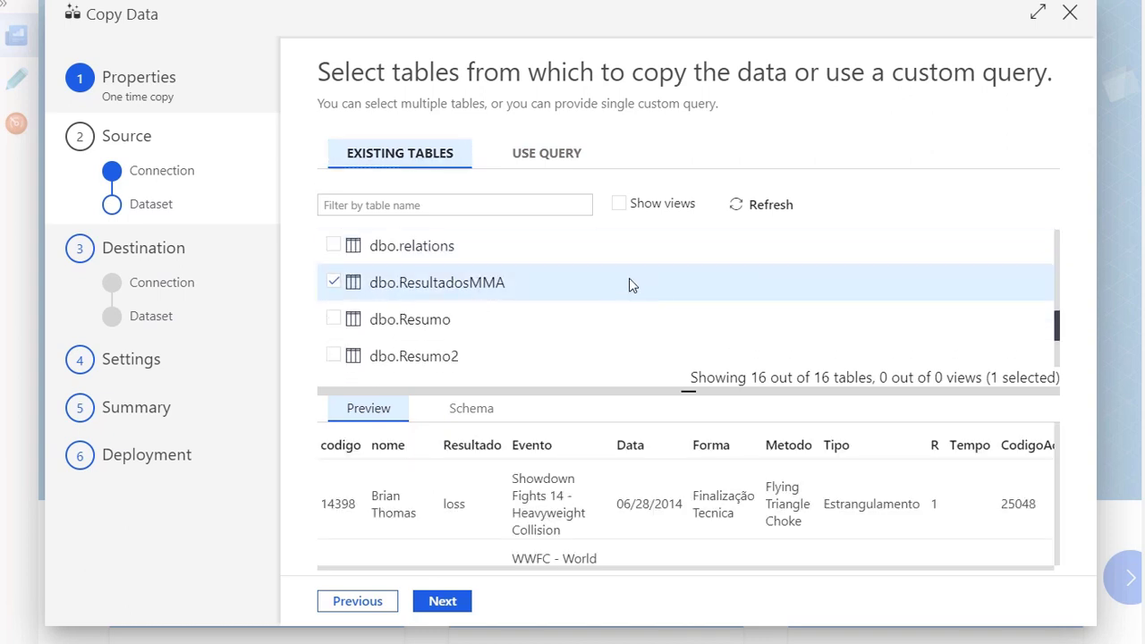
pyautogui.click(444, 601)
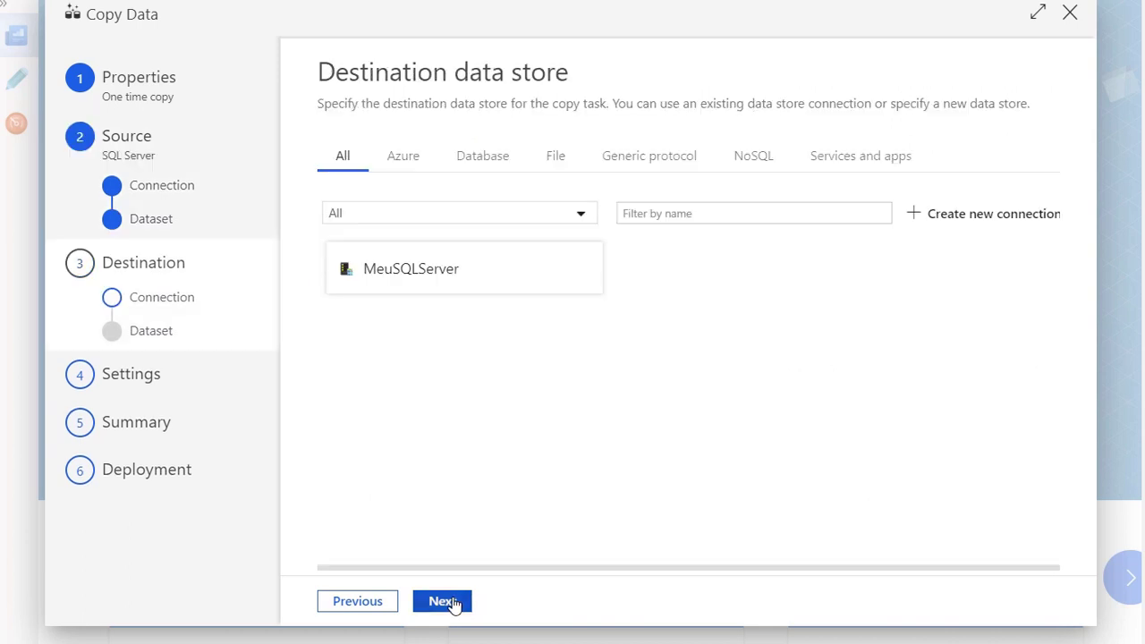
# Start a new Azure Blob Storage linked service for the copy destination and name it MeuBlob.
pyautogui.click(917, 216)
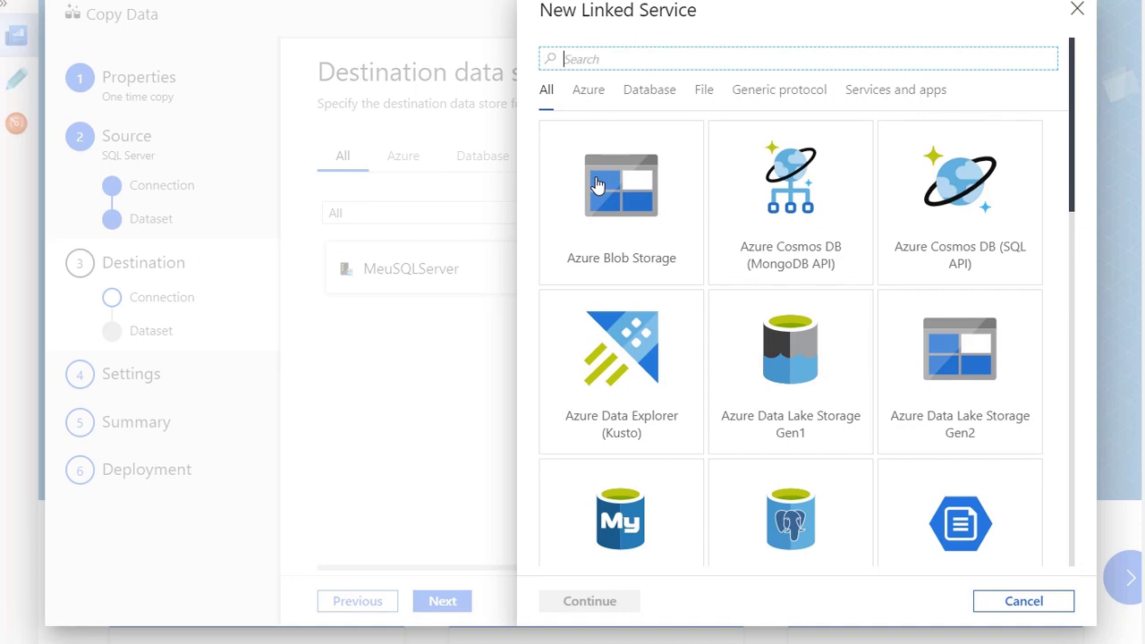
pyautogui.click(598, 184)
pyautogui.click(615, 594)
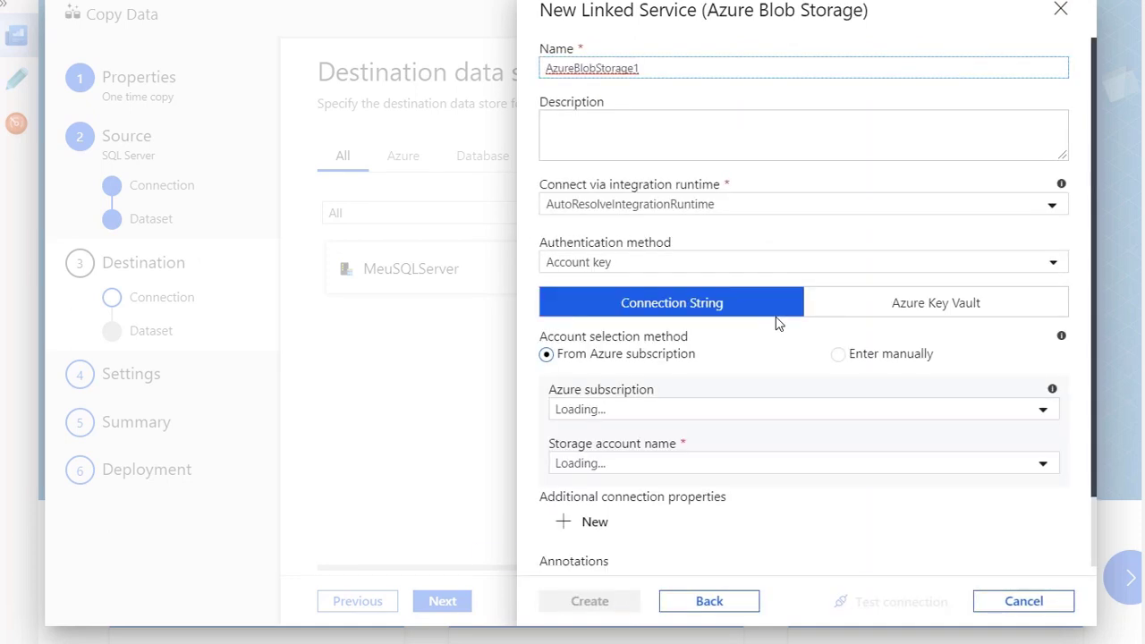
pyautogui.moveTo(667, 73); pyautogui.dragTo(512, 79)
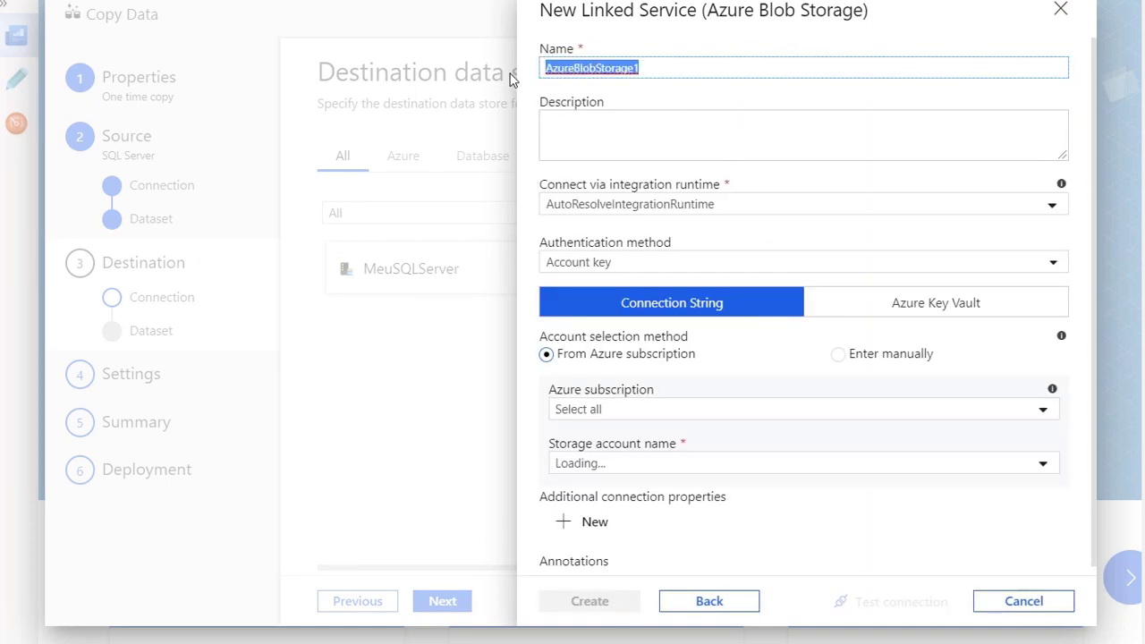
pyautogui.write('MeuBlob')
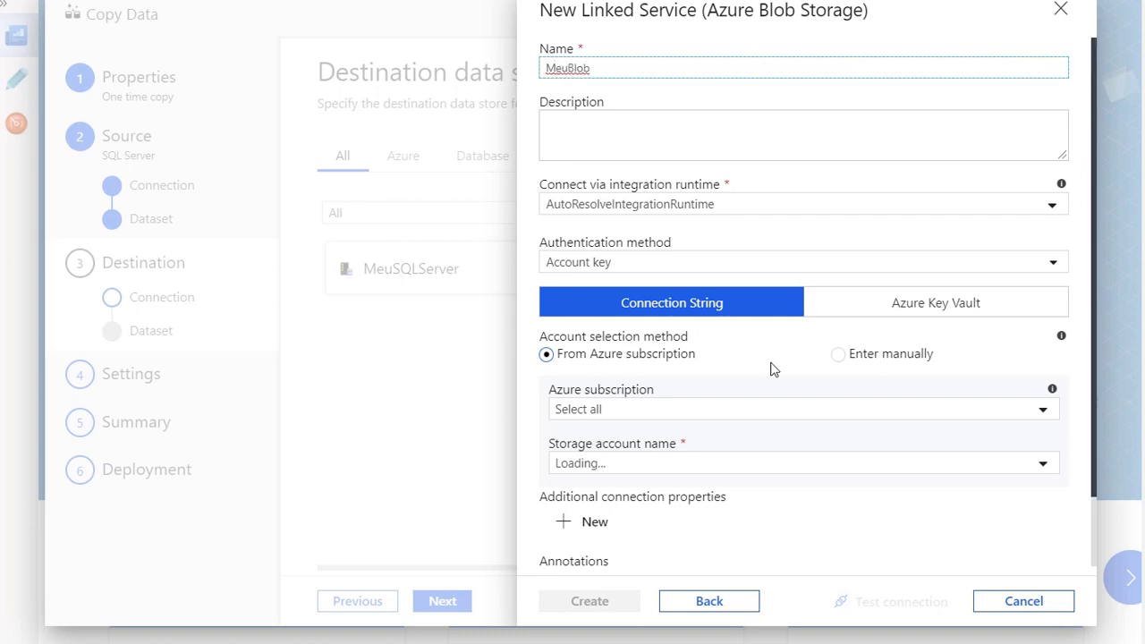
# Set the MeuBlob linked service to the Visual Studio Enterprise subscription and the novacarga storage account.
pyautogui.scroll(-1, 793, 368)
pyautogui.click(704, 334)
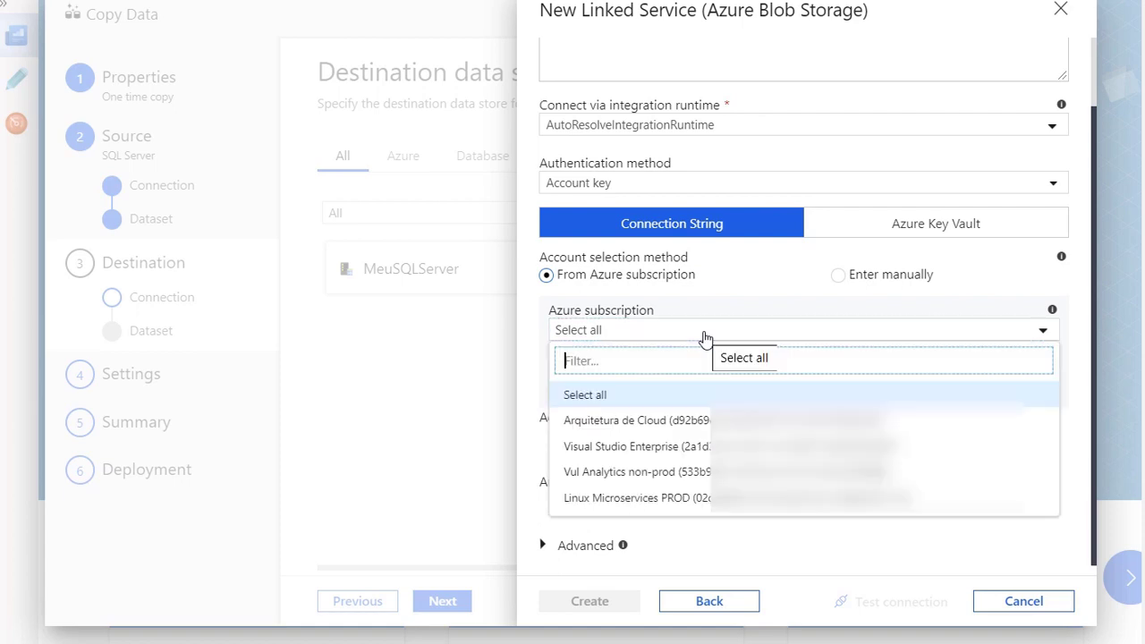
pyautogui.click(606, 447)
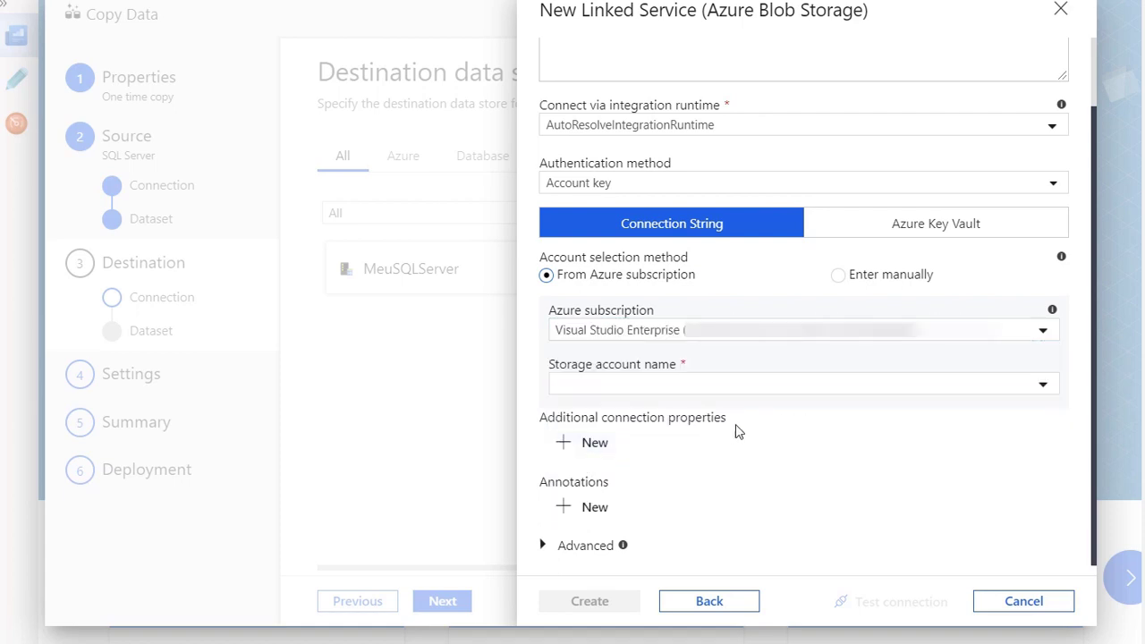
pyautogui.click(772, 386)
pyautogui.click(619, 462)
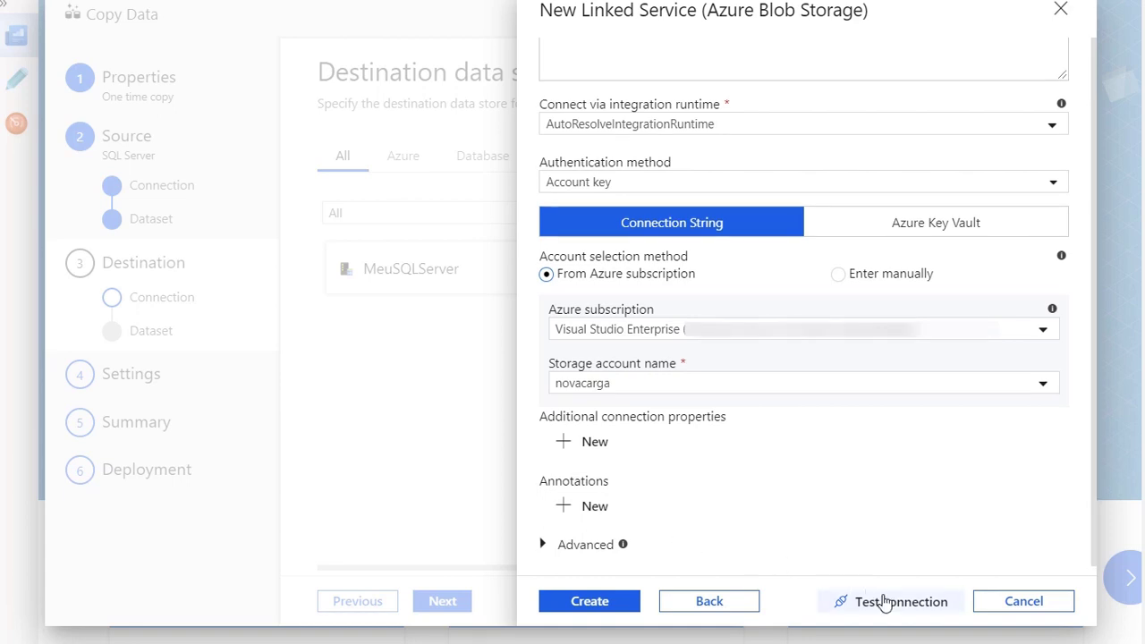
# Test the blob storage connection, create the linked service and continue with MeuBlob as the destination data store.
pyautogui.click(884, 602)
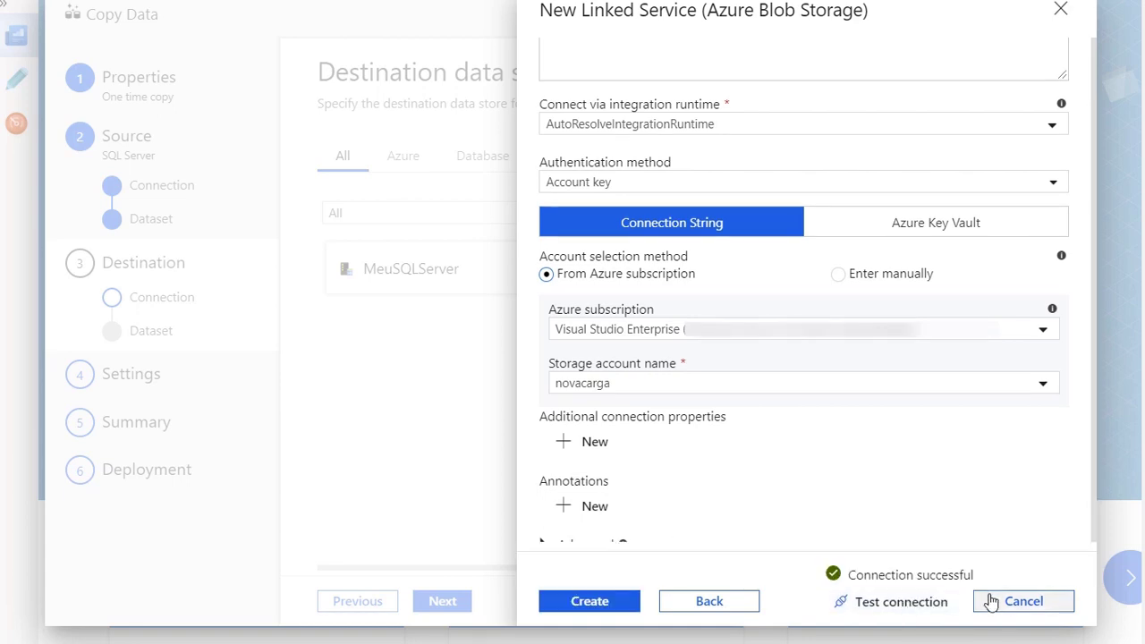
pyautogui.click(590, 602)
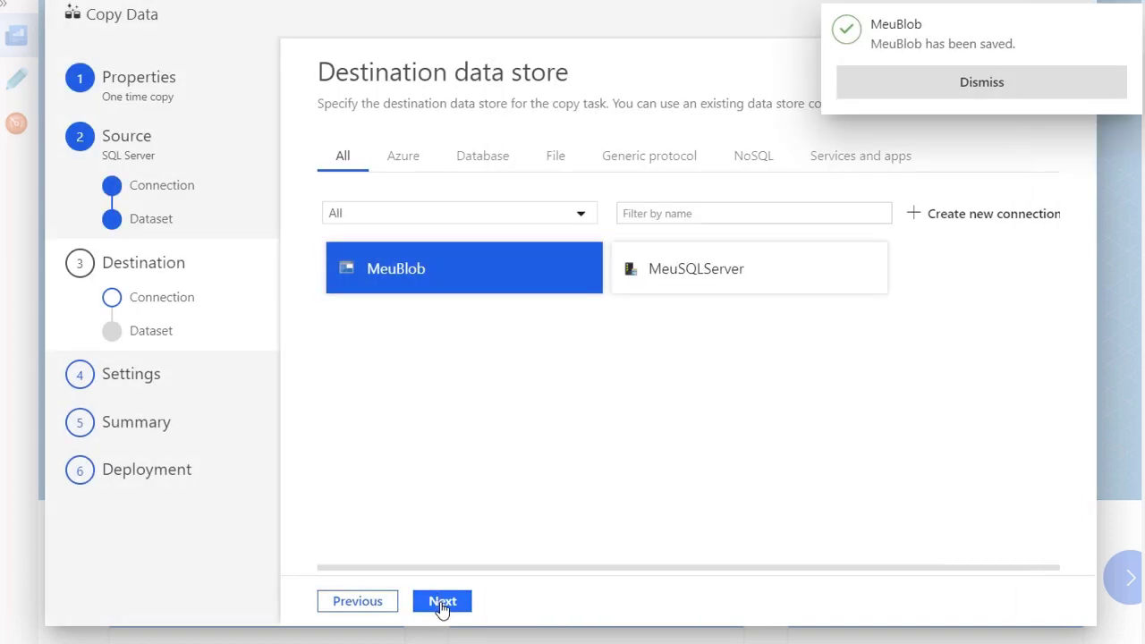
pyautogui.click(921, 85)
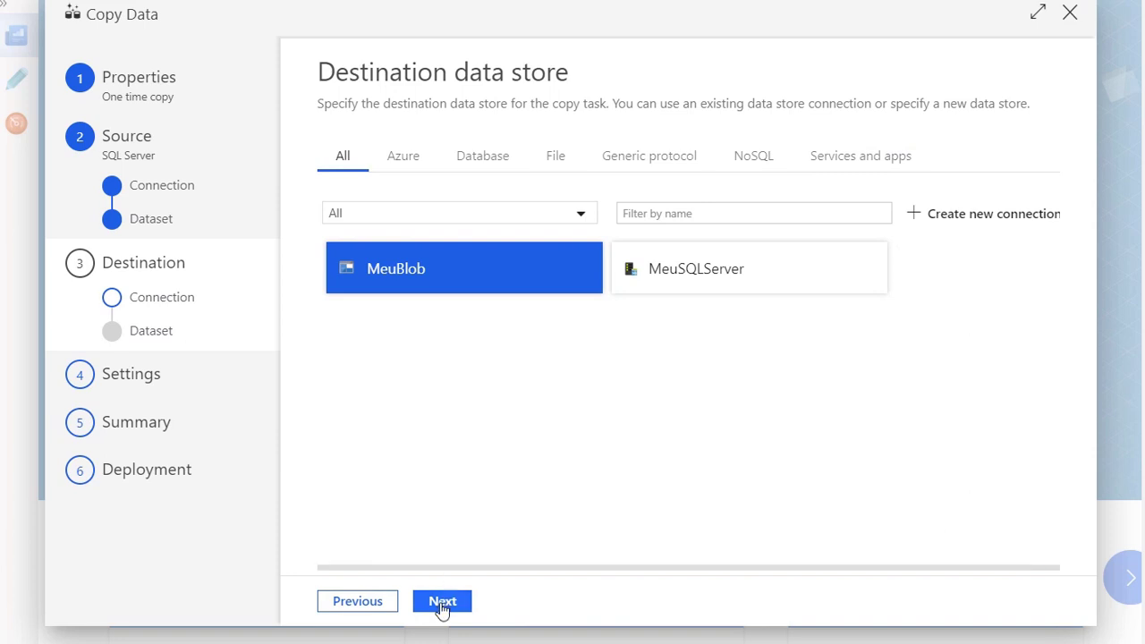
pyautogui.click(442, 603)
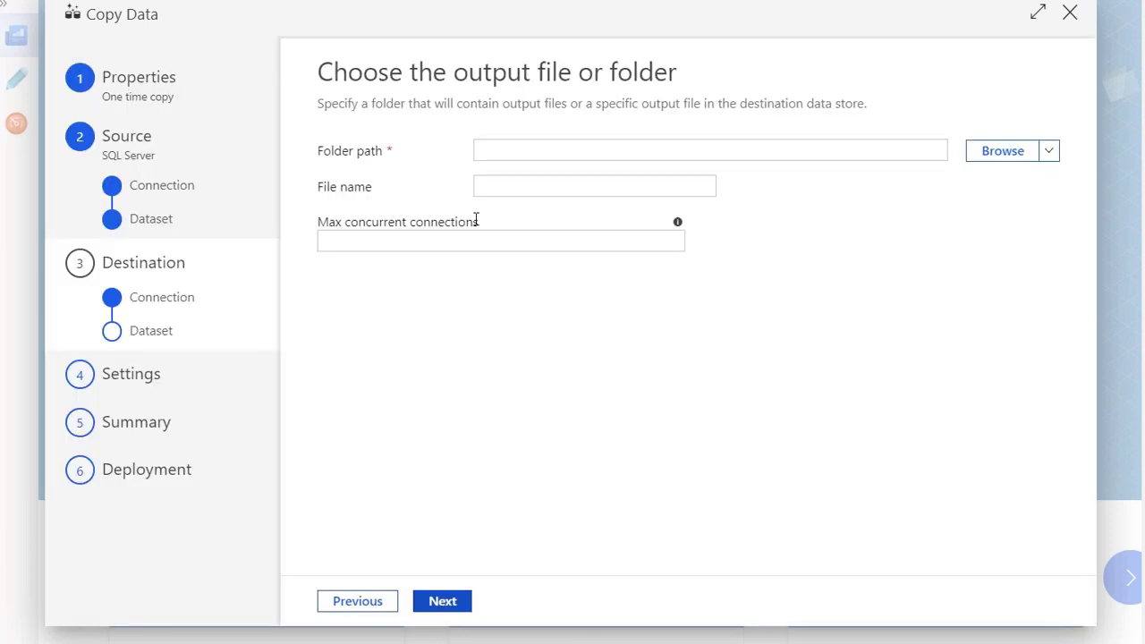
# Choose the minhapasta folder as the output location and continue to the file format settings.
pyautogui.click(1002, 150)
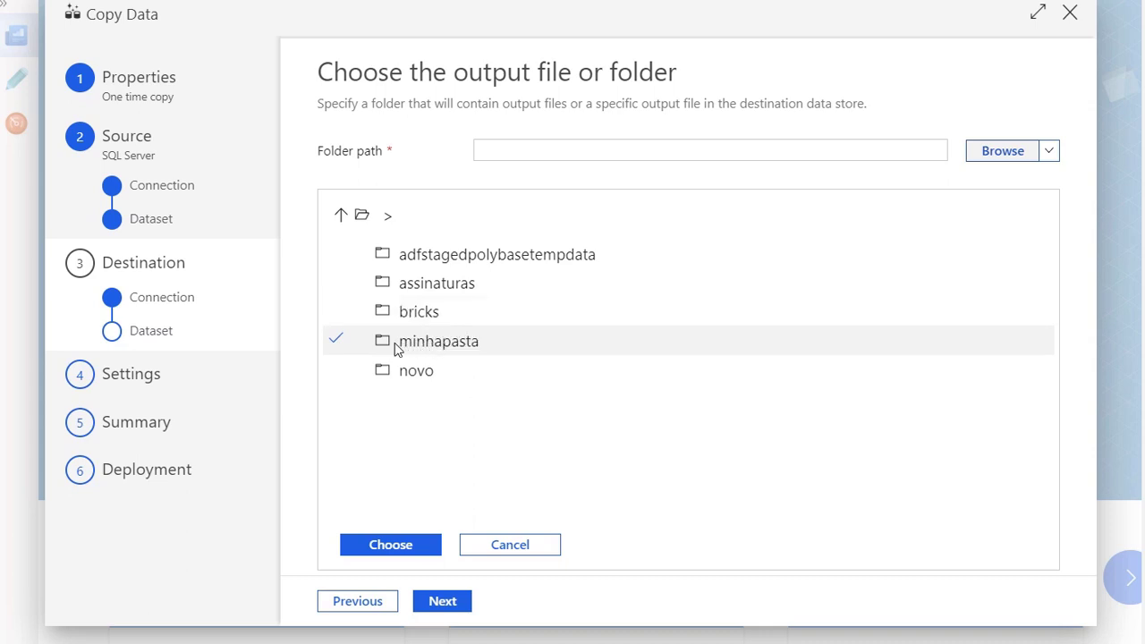
pyautogui.click(455, 350)
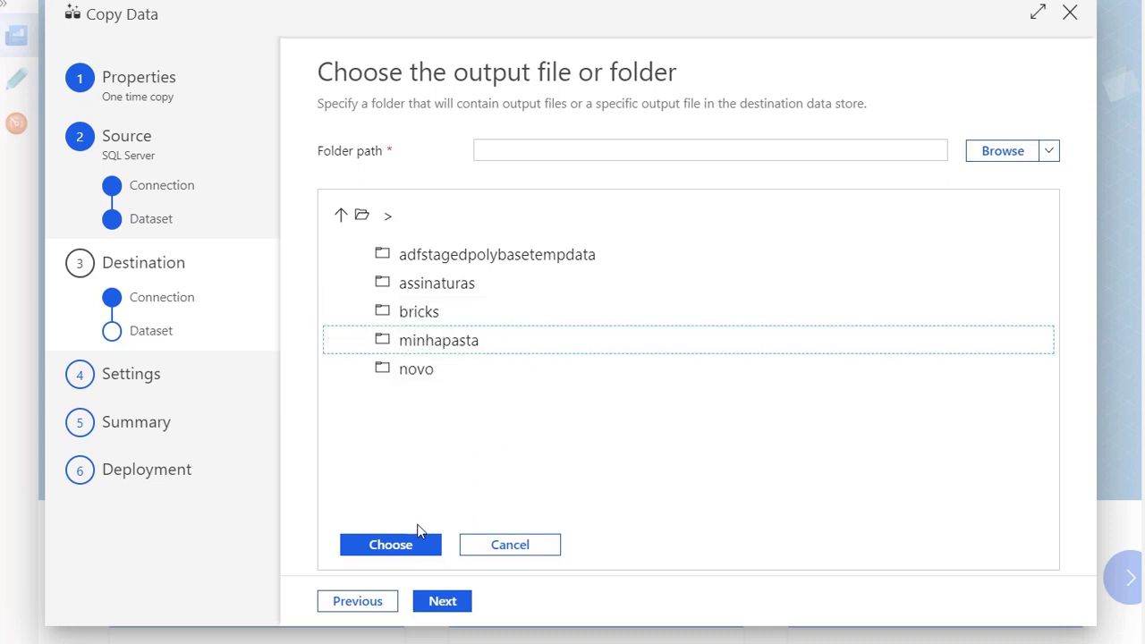
pyautogui.click(401, 547)
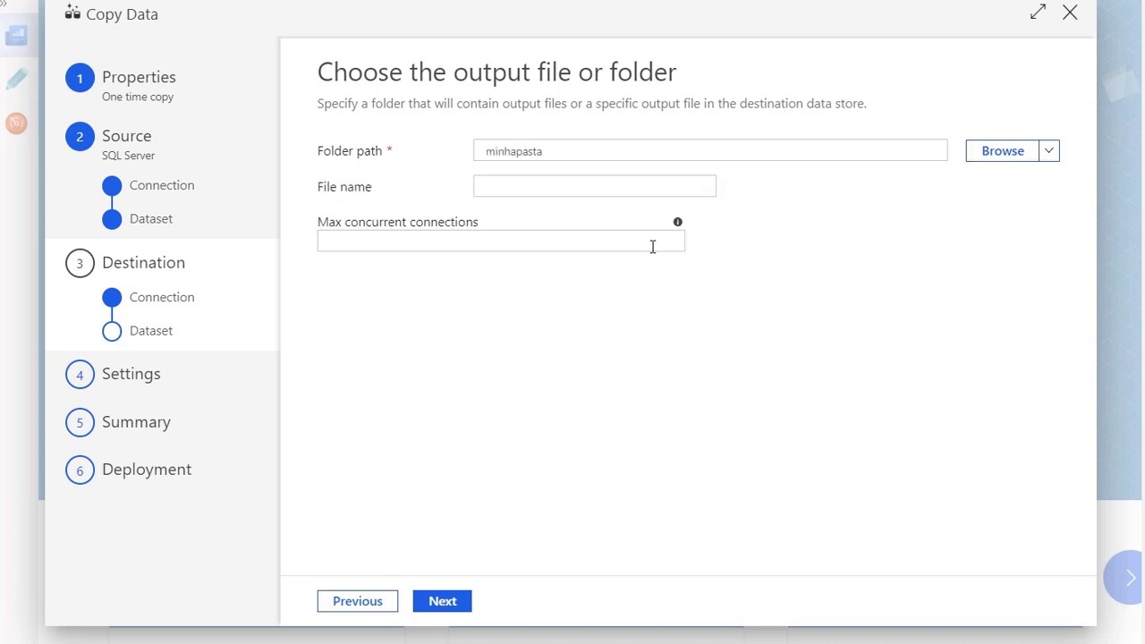
pyautogui.click(442, 601)
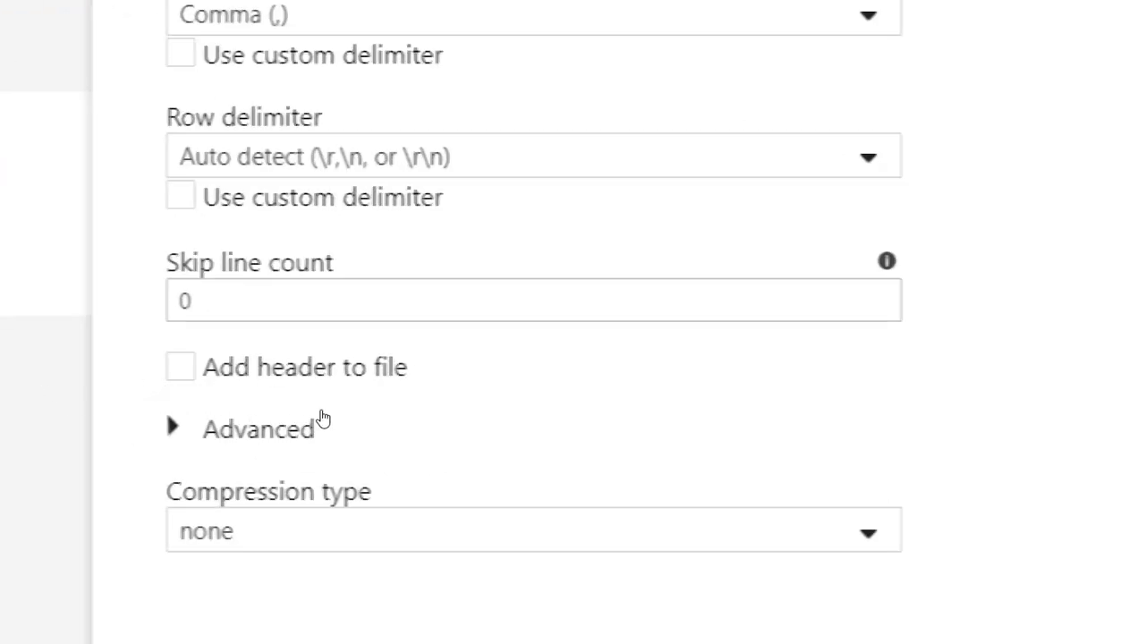
# Enable adding a header to the output file and deploy the copy task with the remaining default settings.
pyautogui.click(323, 378)
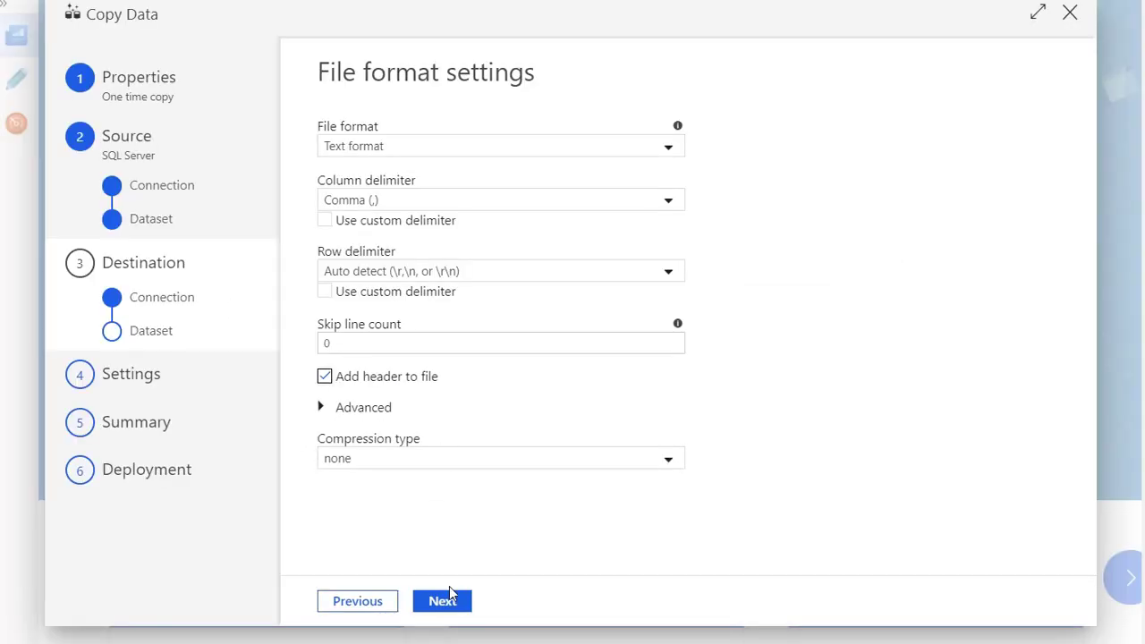
pyautogui.click(443, 601)
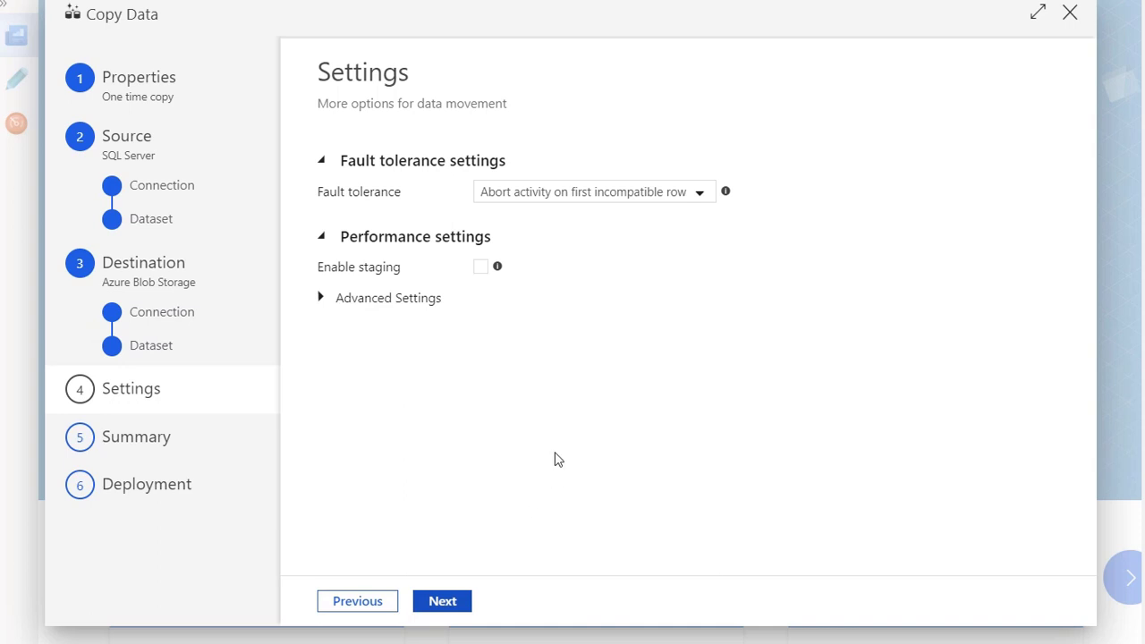
pyautogui.click(441, 602)
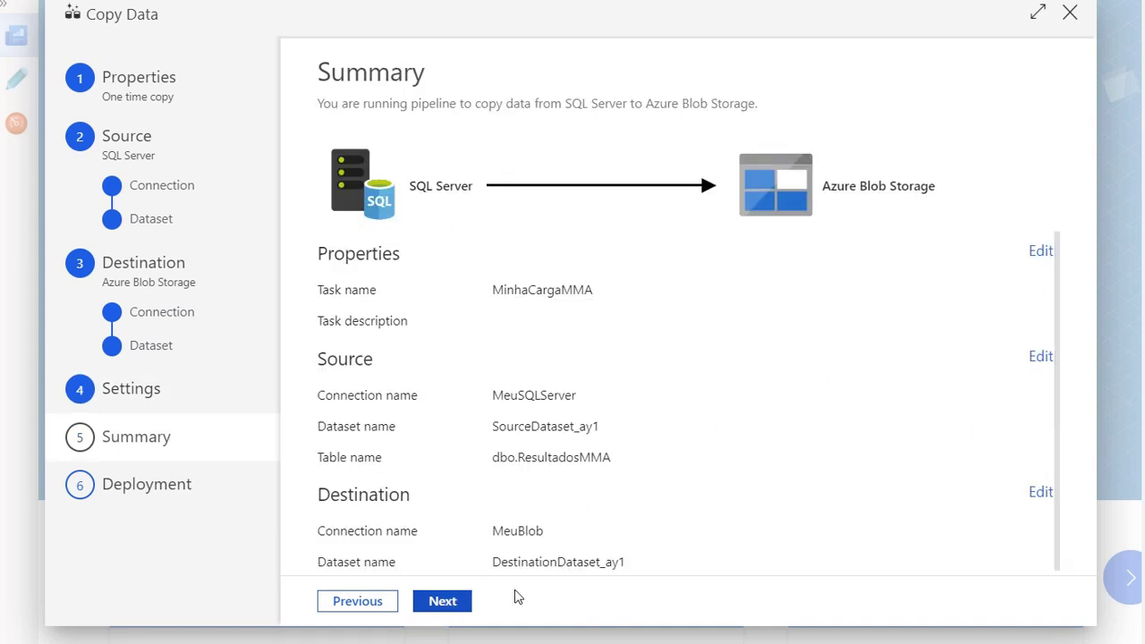
pyautogui.click(461, 607)
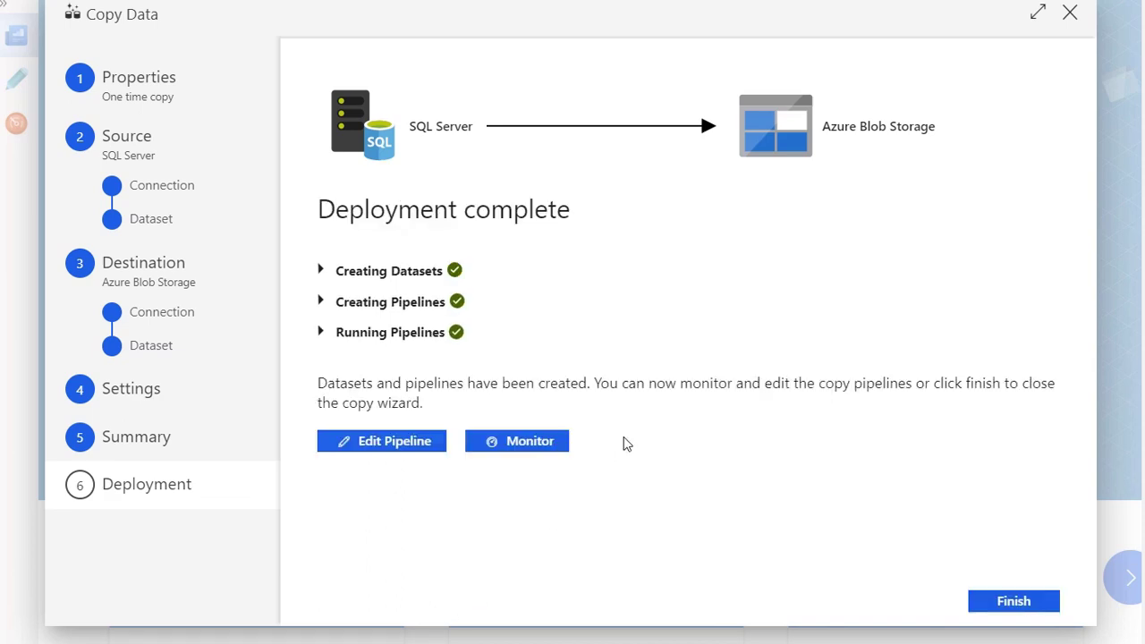
# Monitor the MinhaCargaMMA pipeline run and check its copy activity details until the transfer finishes.
pyautogui.click(506, 440)
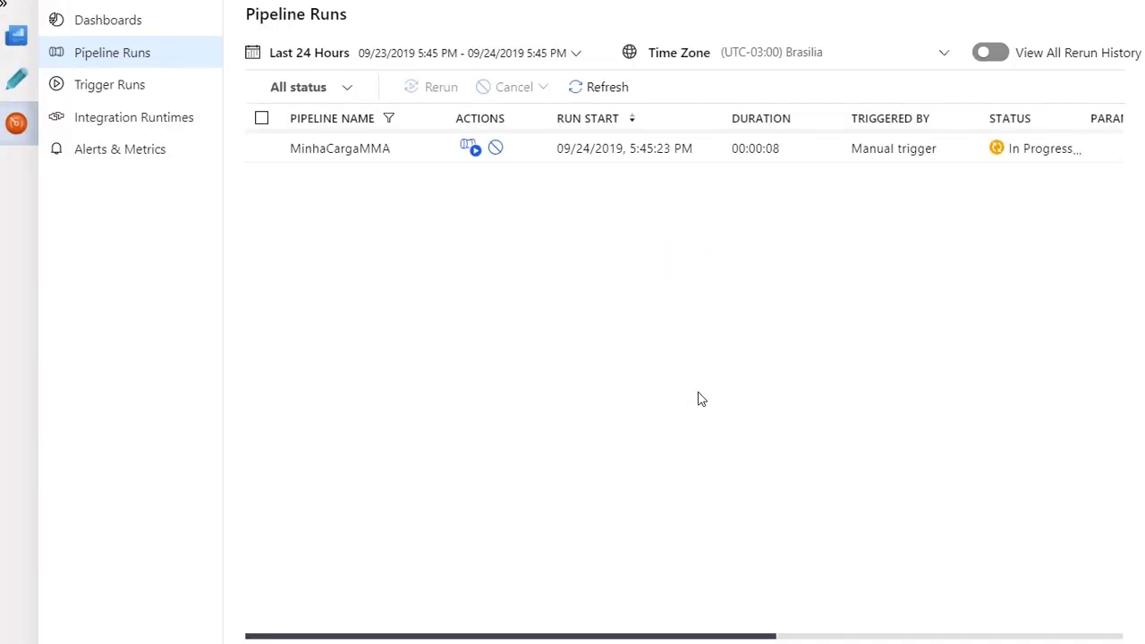
pyautogui.click(470, 149)
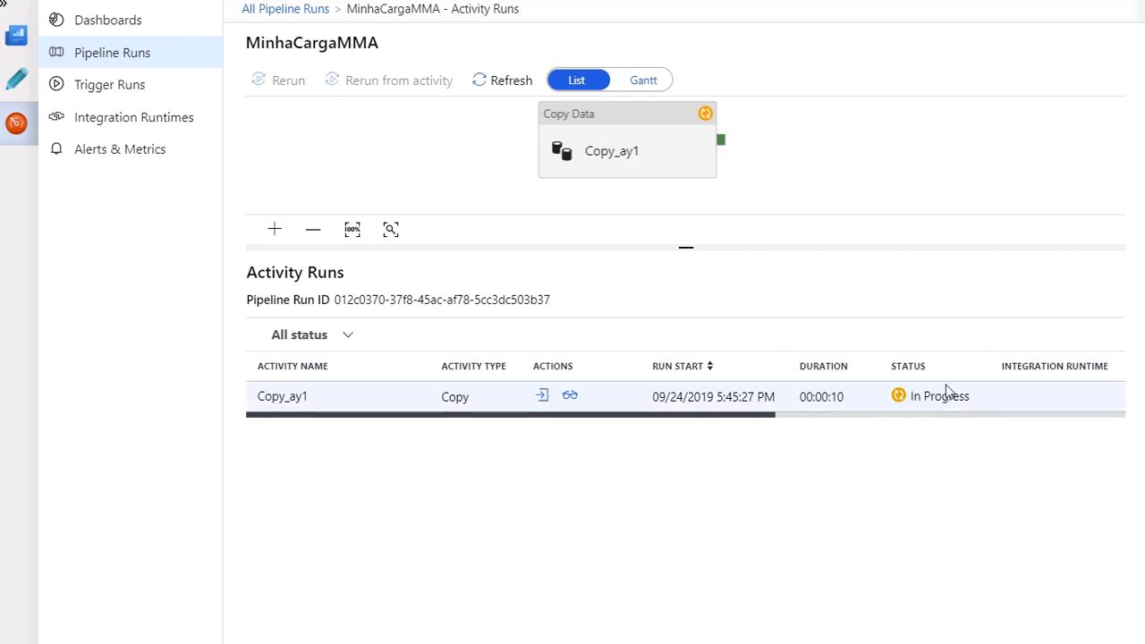
pyautogui.click(570, 396)
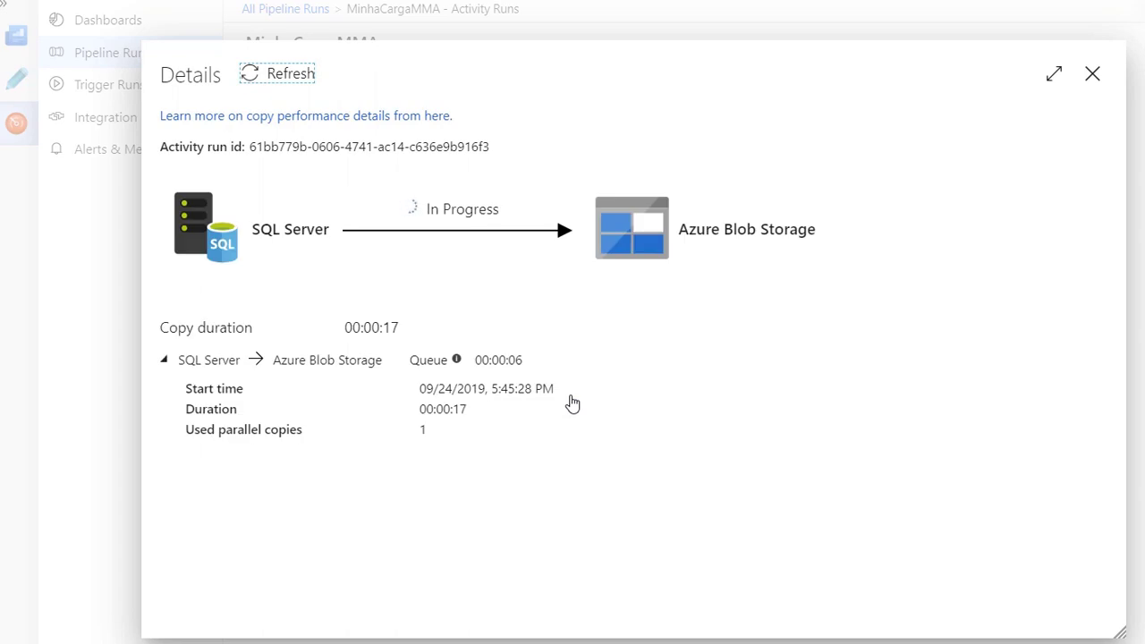
pyautogui.click(1093, 75)
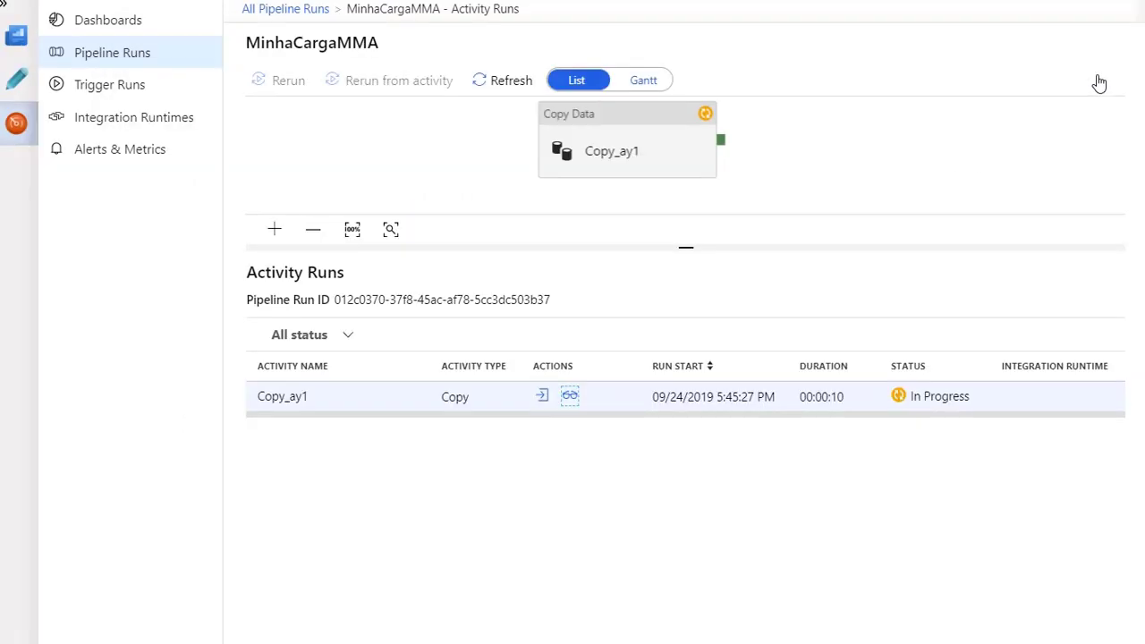
pyautogui.click(570, 397)
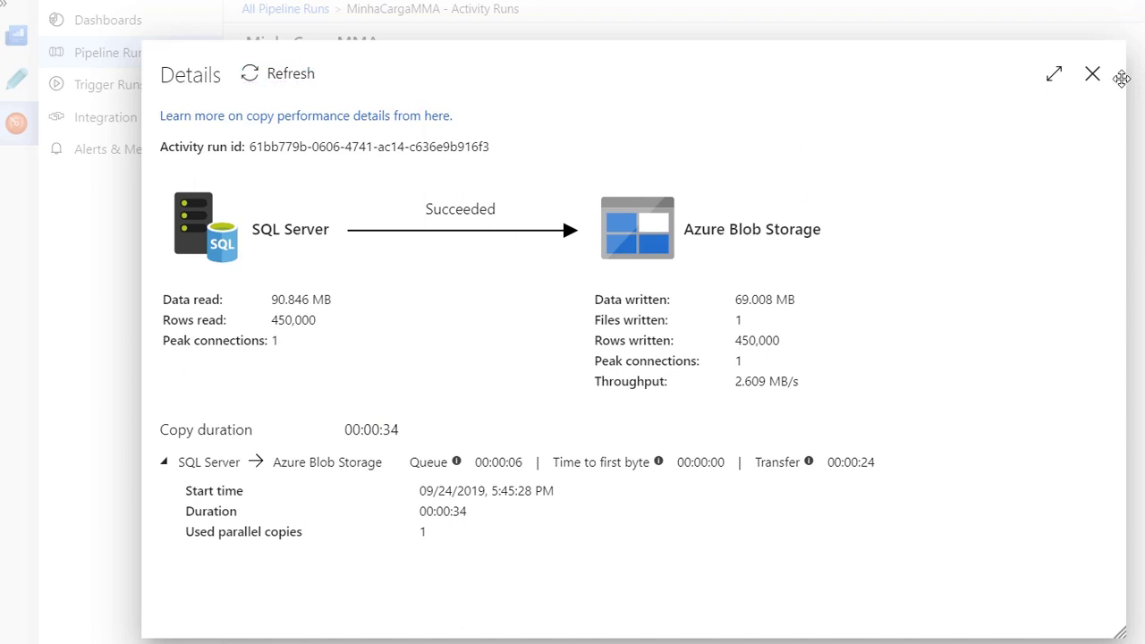
pyautogui.click(1093, 76)
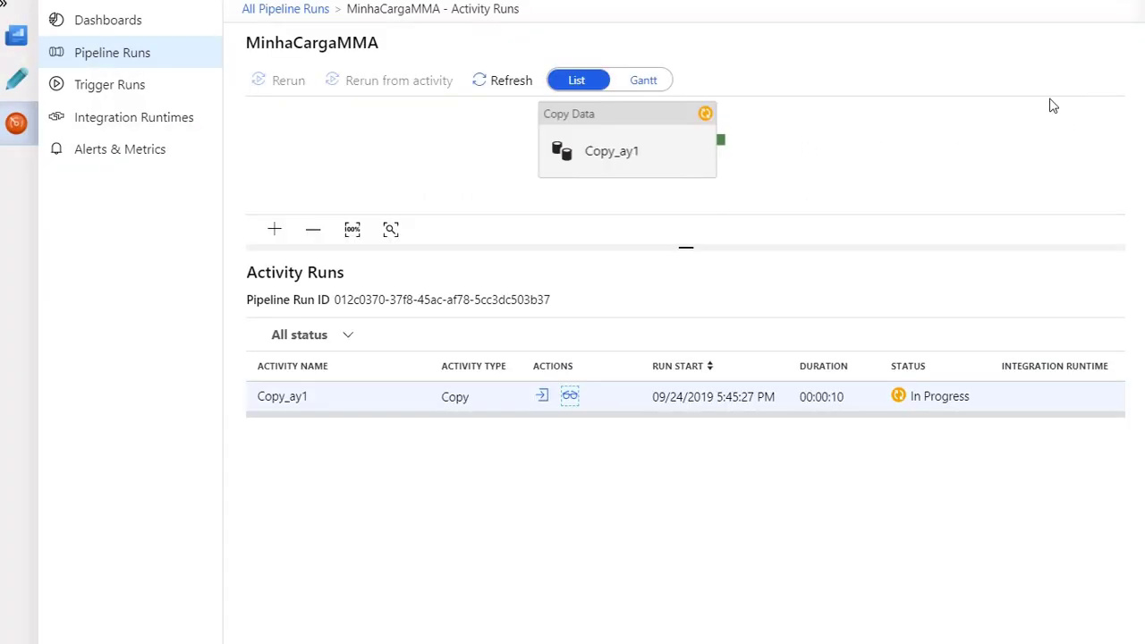
# View the MinhaCargaMMA pipeline in the authoring editor and return to the pipeline runs.
pyautogui.click(14, 81)
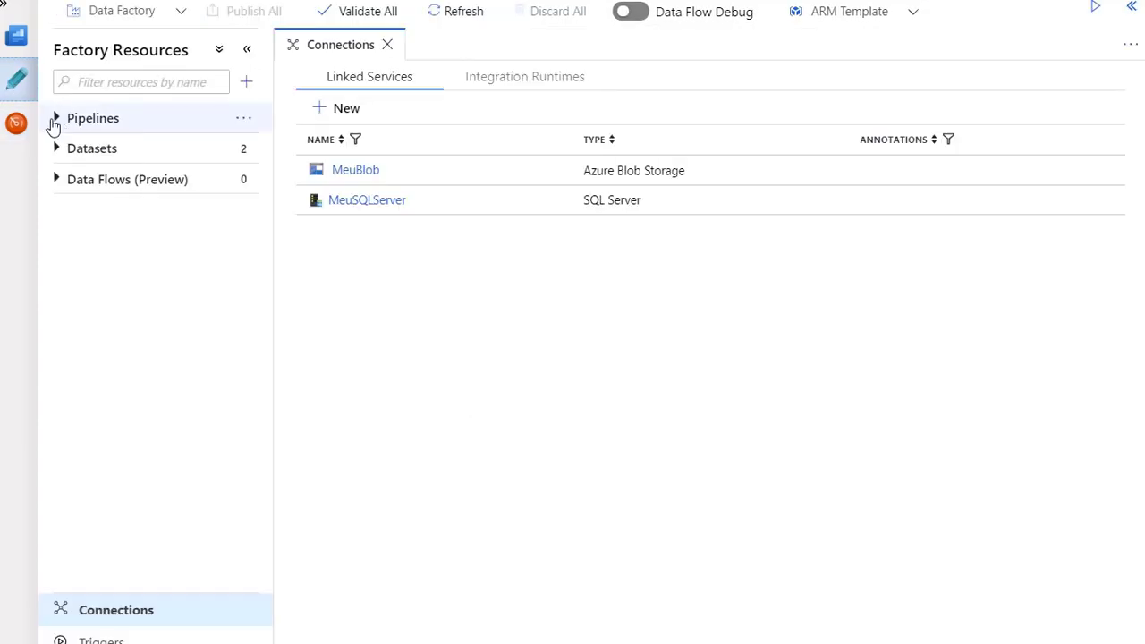
pyautogui.click(54, 120)
pyautogui.click(108, 150)
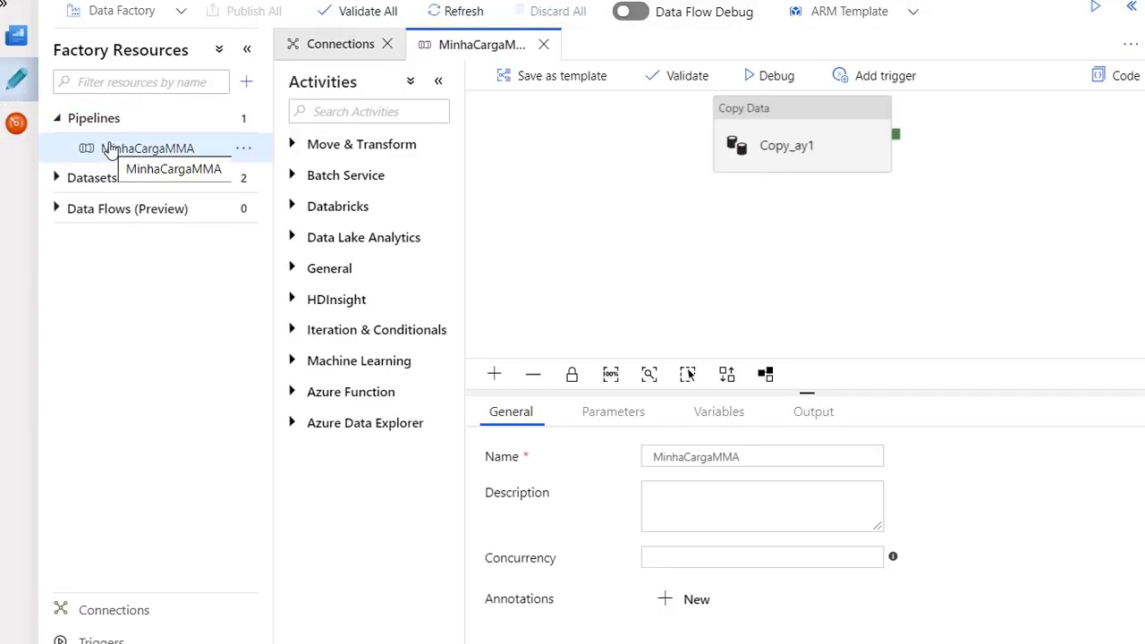
pyautogui.click(18, 126)
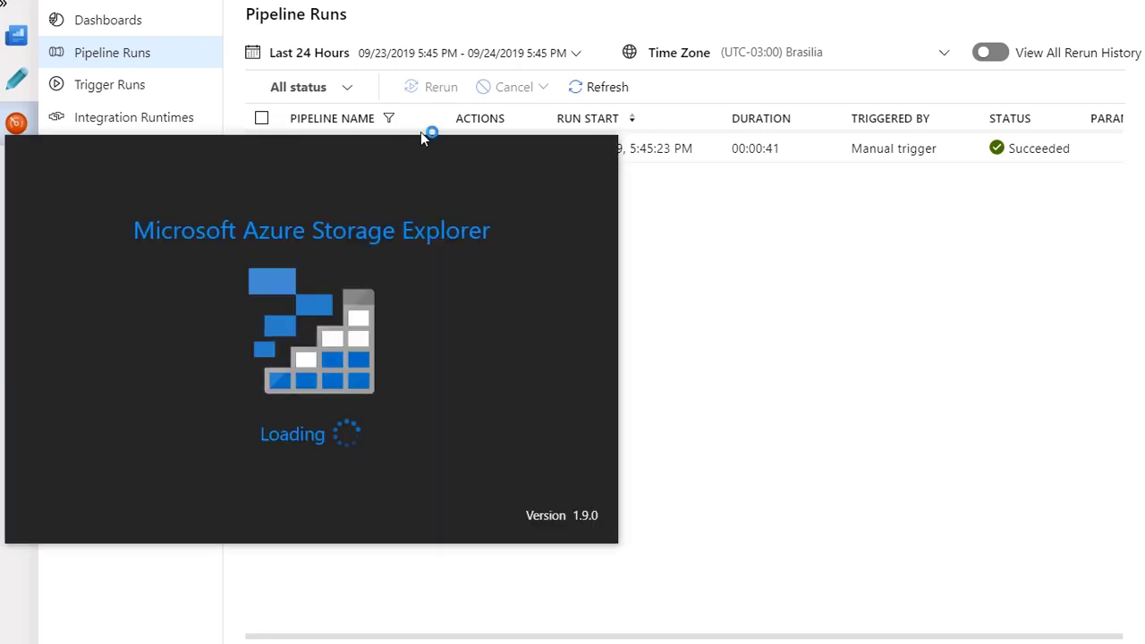
# In Azure Storage Explorer, open the minhapasta blob container of the novacarga account under the Visual Studio Enterprise subscription.
pyautogui.moveTo(427, 148); pyautogui.dragTo(736, 167)
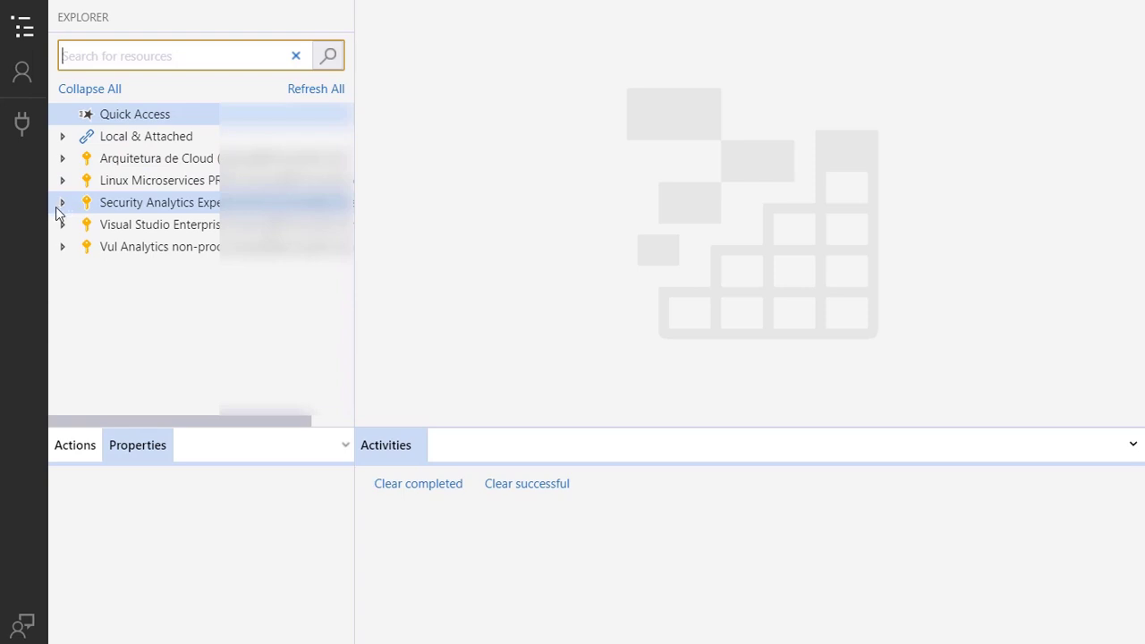
pyautogui.click(62, 224)
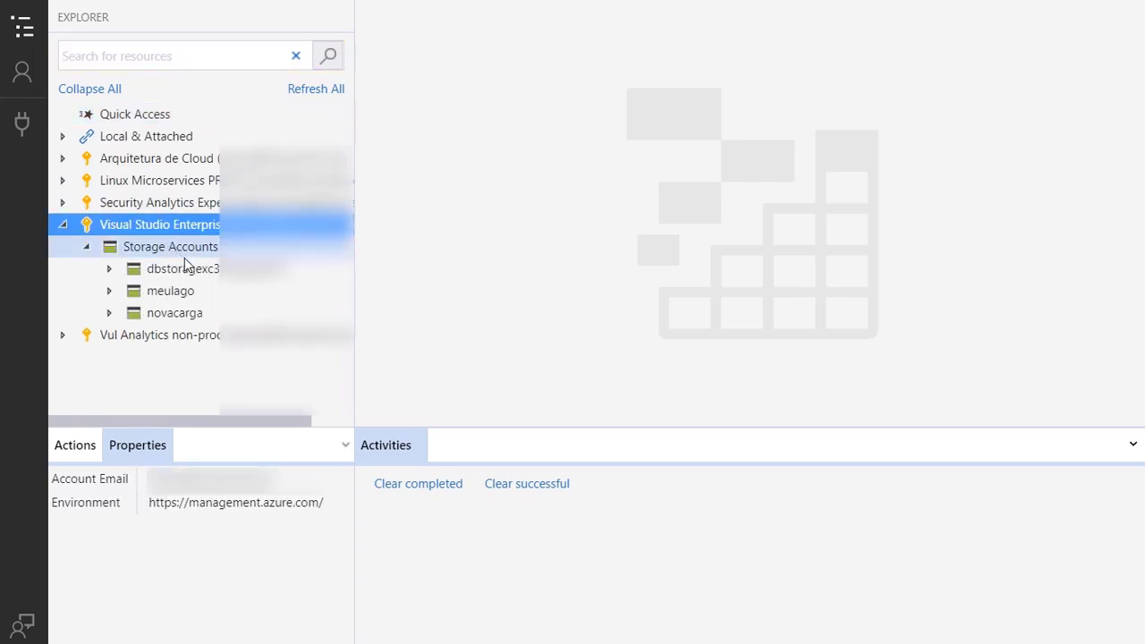
pyautogui.click(107, 295)
pyautogui.click(108, 313)
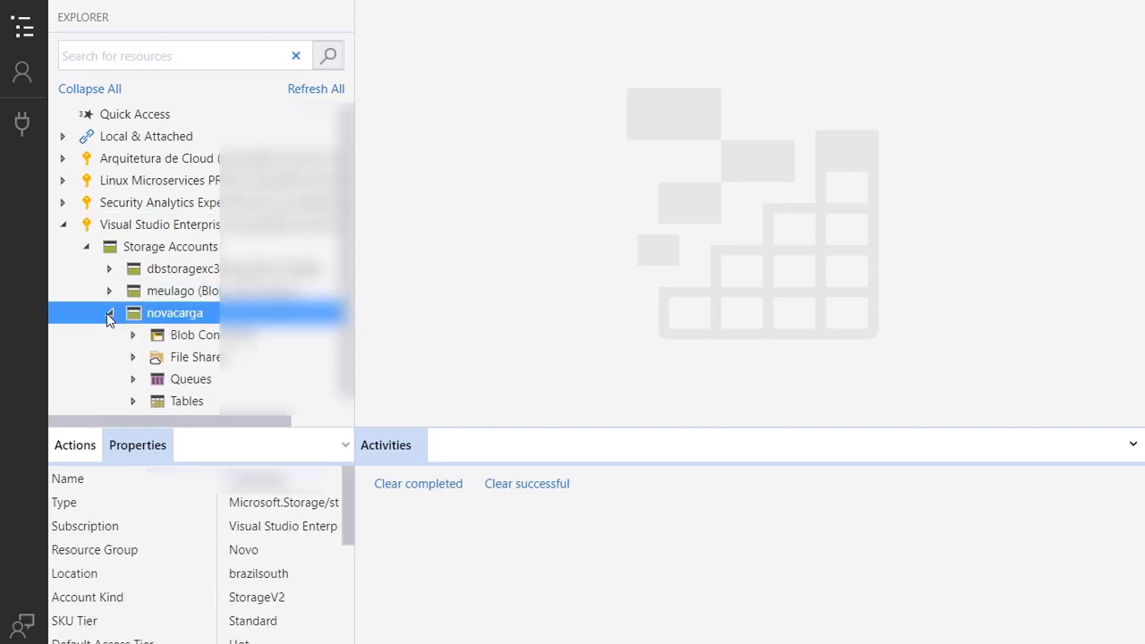
pyautogui.click(131, 335)
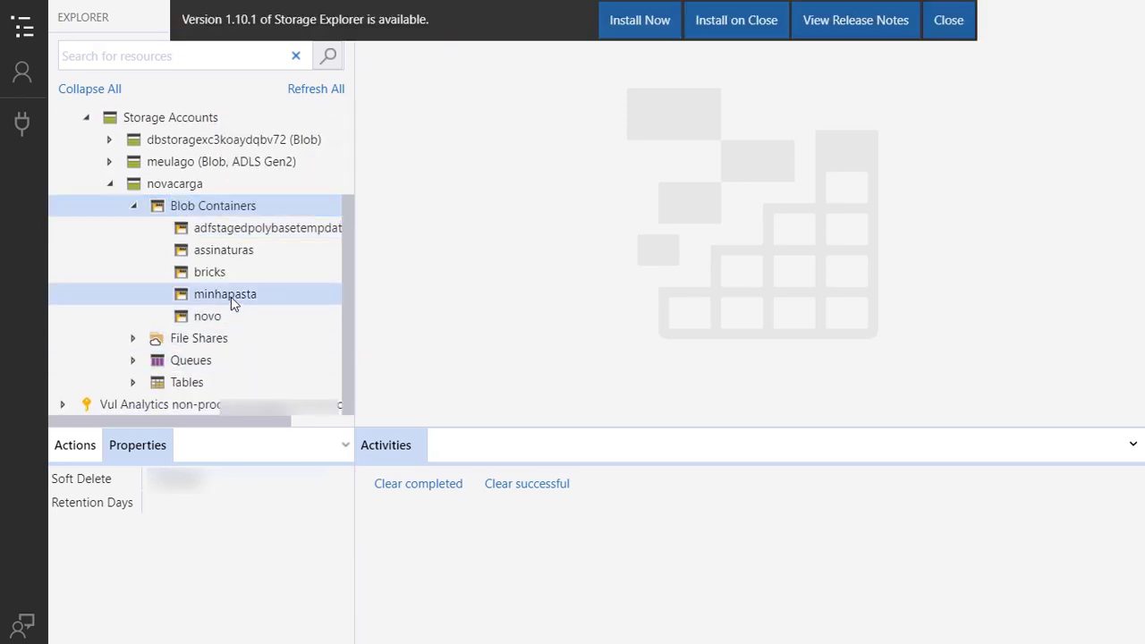
pyautogui.click(231, 297)
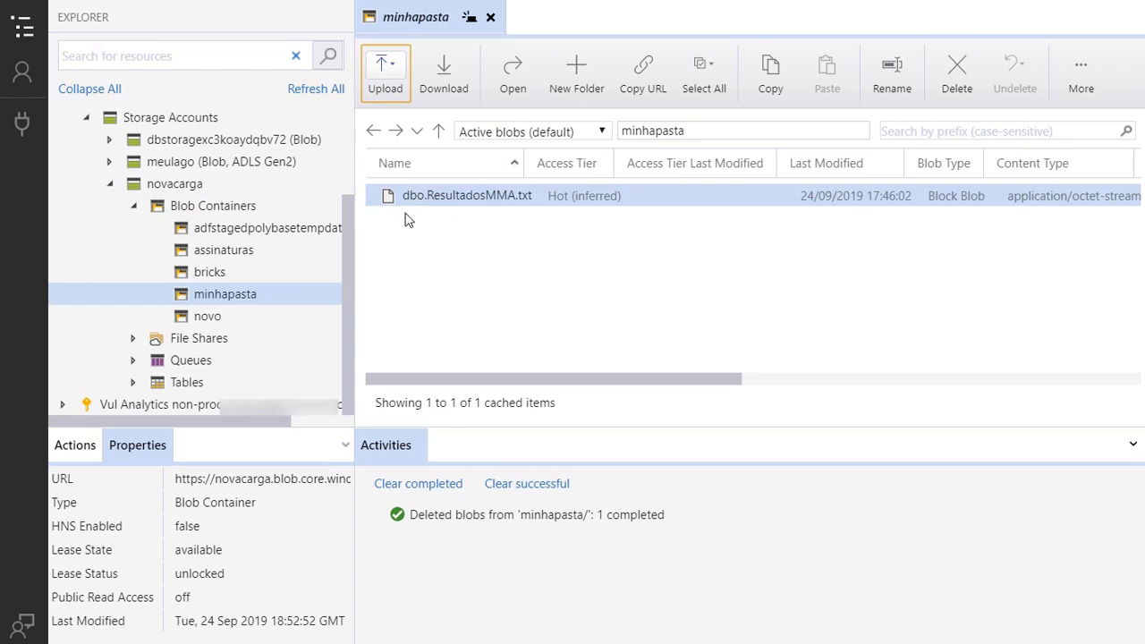
# Rearrange the blob list columns so Size comes directly after Name.
pyautogui.moveTo(673, 382); pyautogui.dragTo(885, 381)
pyautogui.moveTo(748, 175); pyautogui.dragTo(483, 164)
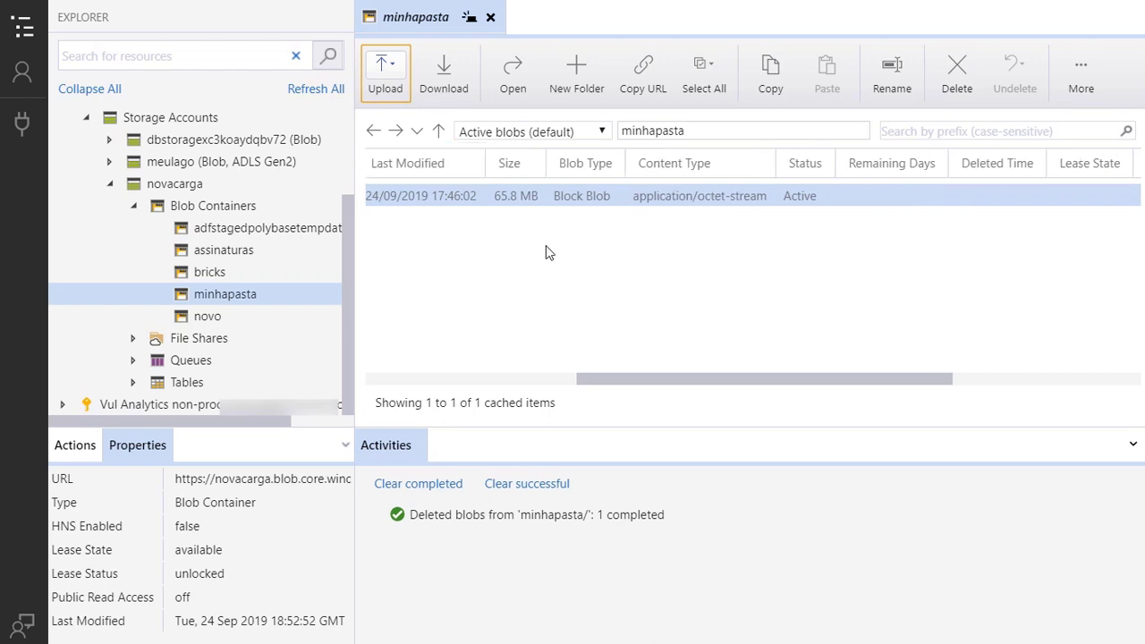
pyautogui.moveTo(784, 380); pyautogui.dragTo(481, 377)
pyautogui.moveTo(941, 168); pyautogui.dragTo(571, 160)
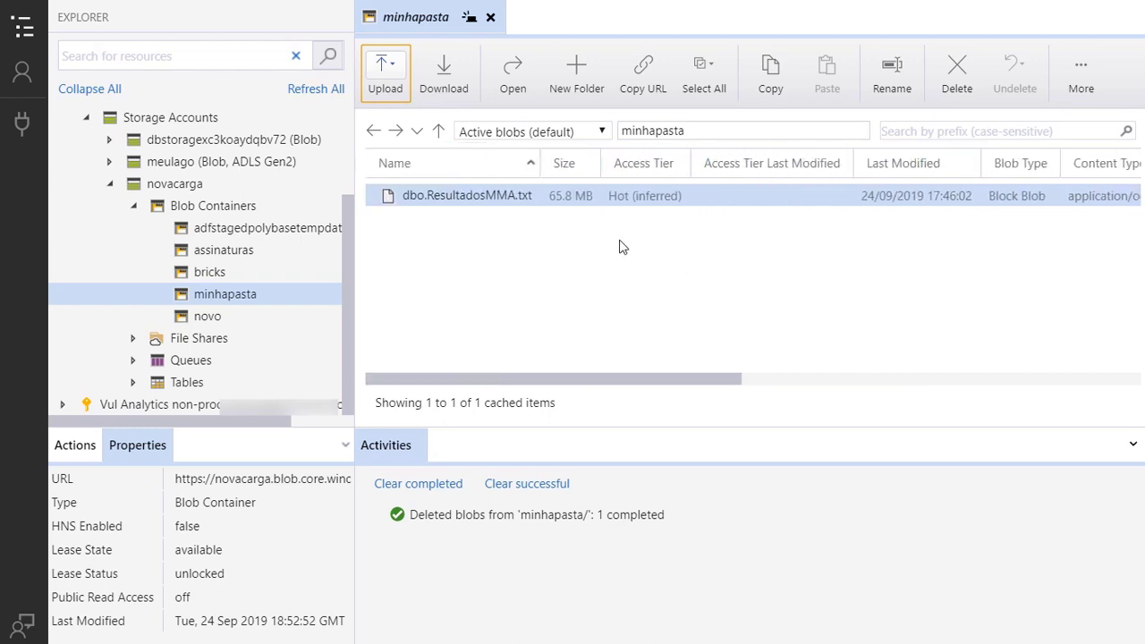
# Select the dbo.ResultadosMMA.txt blob and look over the actions available for it.
pyautogui.click(455, 195)
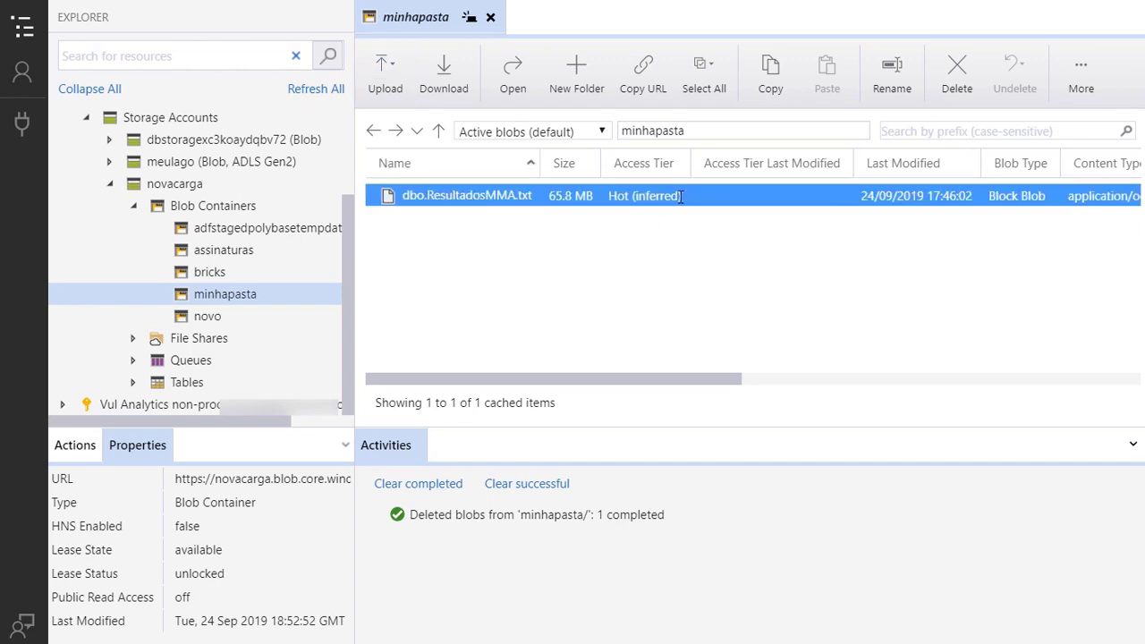
pyautogui.rightClick(488, 201)
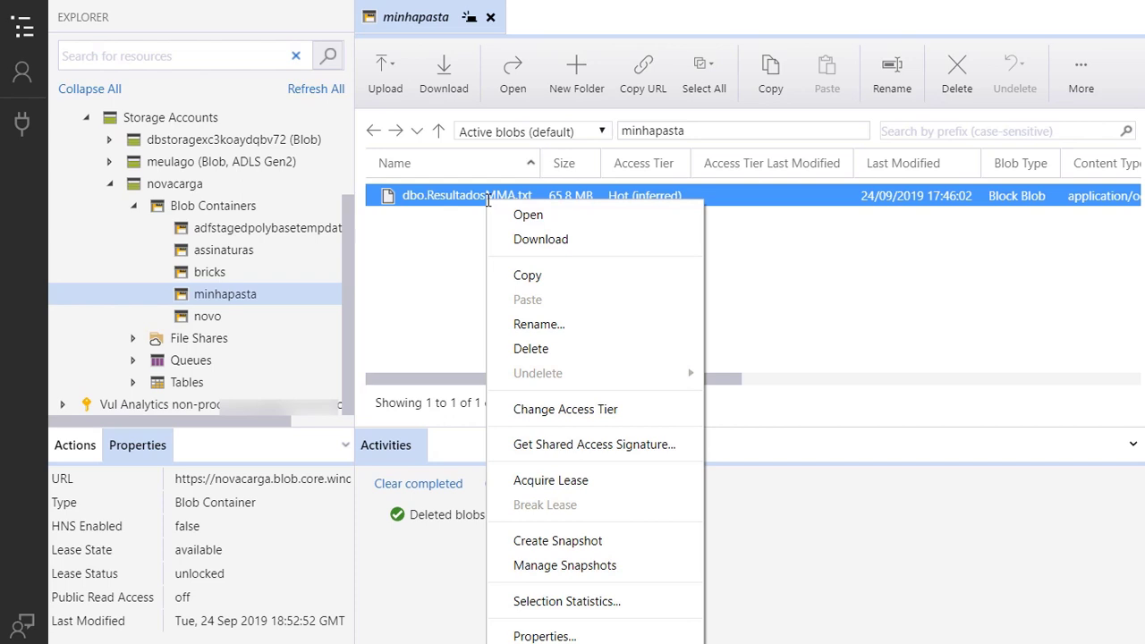
pyautogui.click(431, 200)
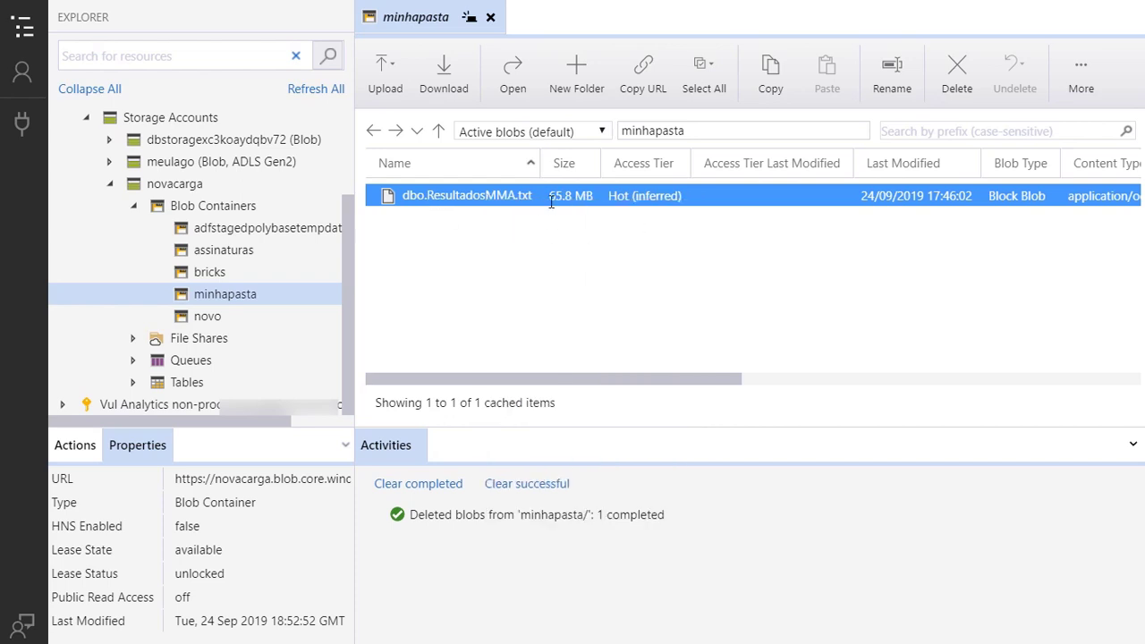